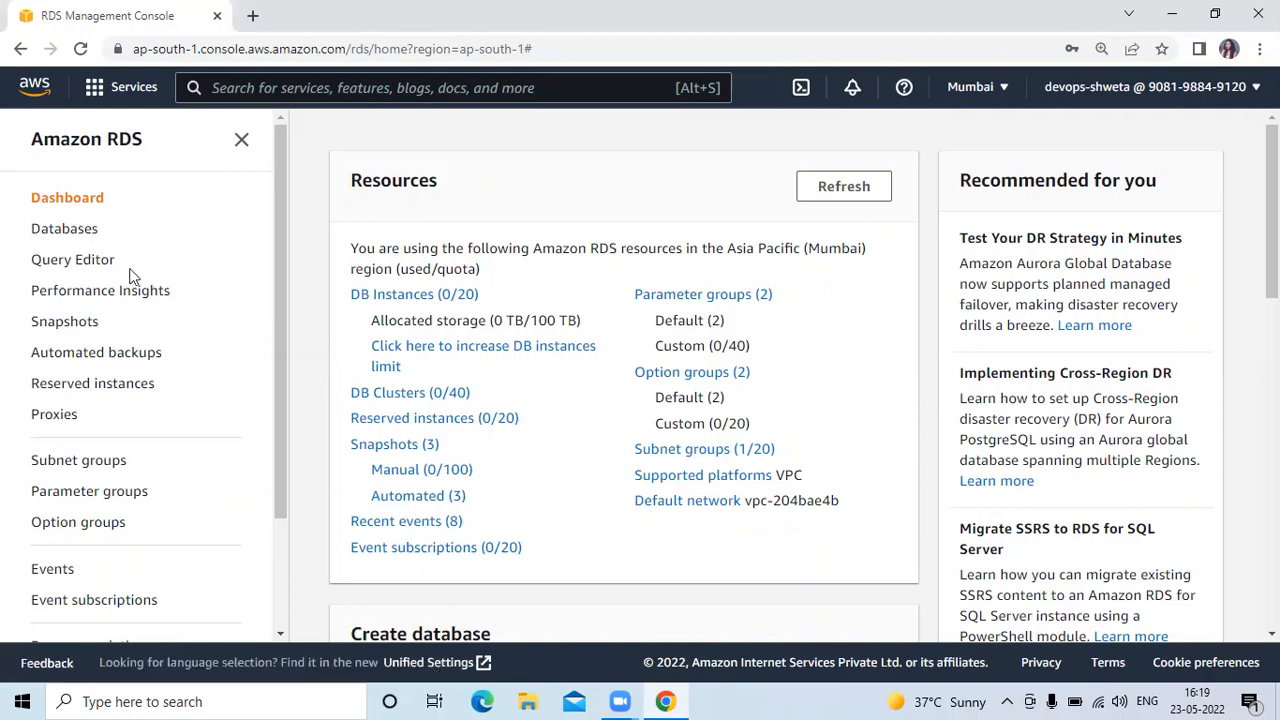
Step: Open the list of RDS databases and start creating a new database
click(66, 232)
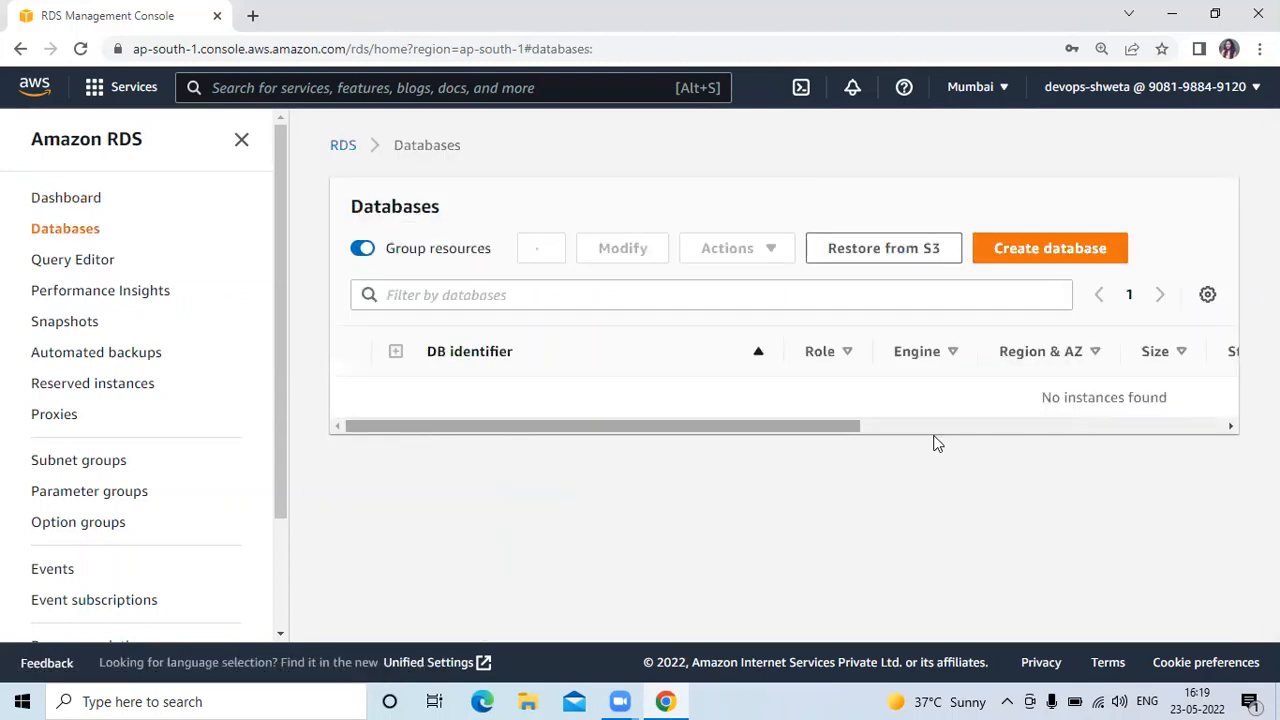
scroll(937, 440, right, 2)
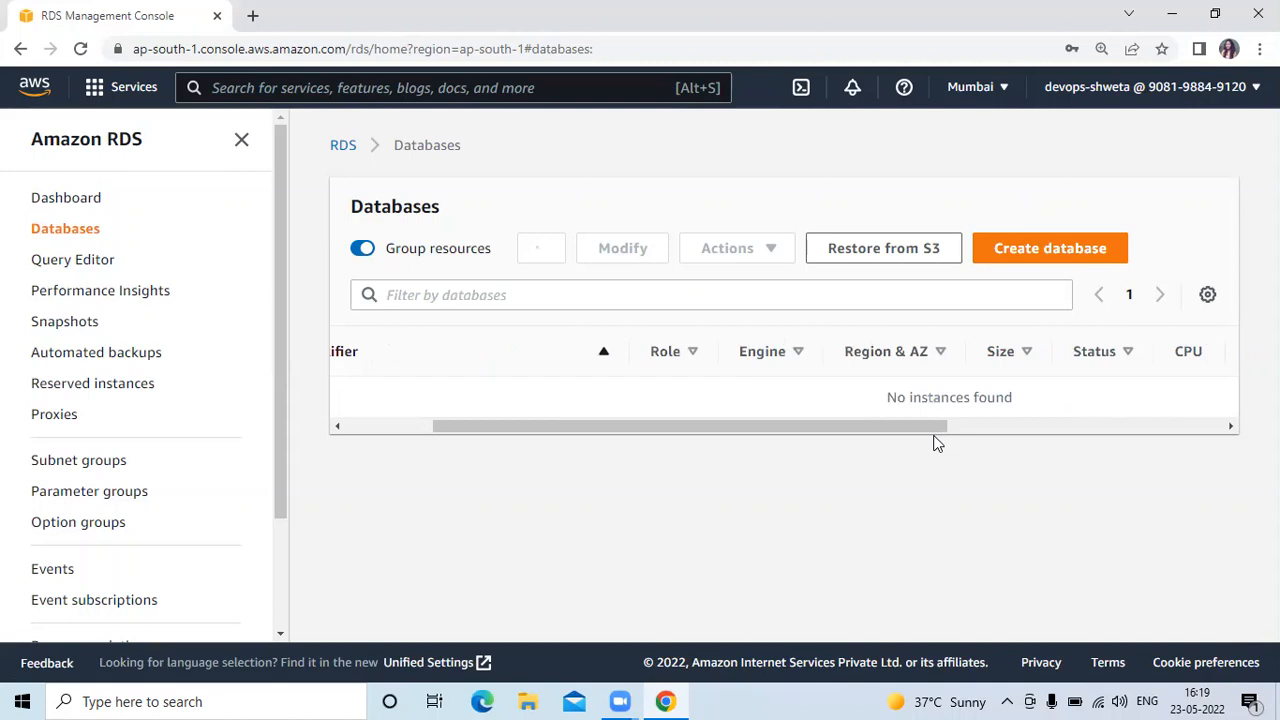
click(1058, 252)
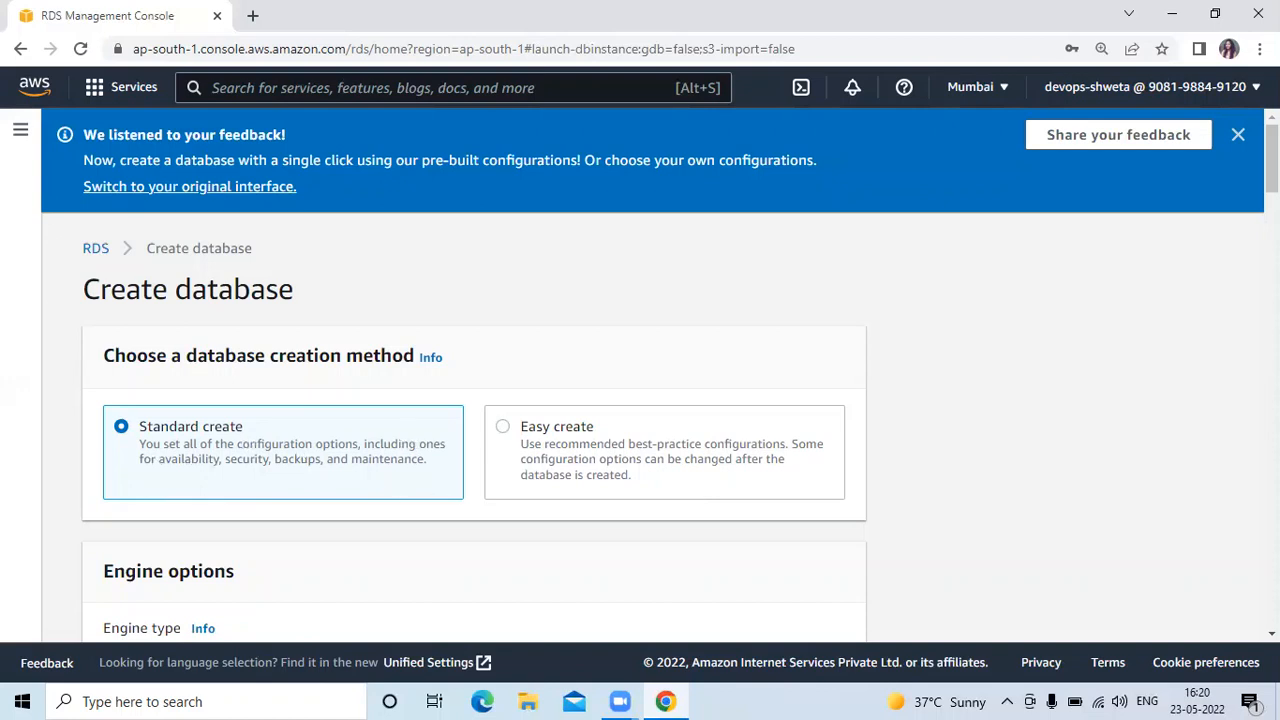
Step: Choose MySQL as the engine type for the new database, keeping the Standard create method
scroll(640, 400, down, 2)
scroll(680, 375, up, 1)
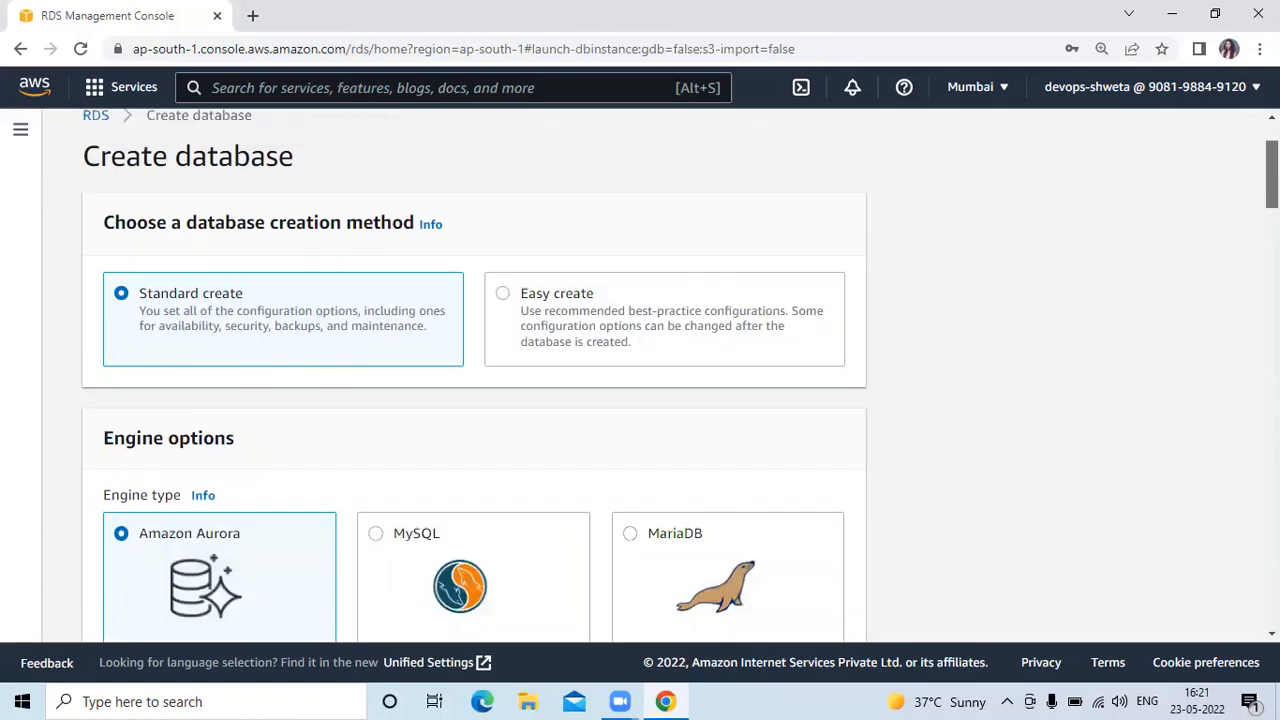
scroll(640, 400, down, 1)
scroll(640, 400, down, 1)
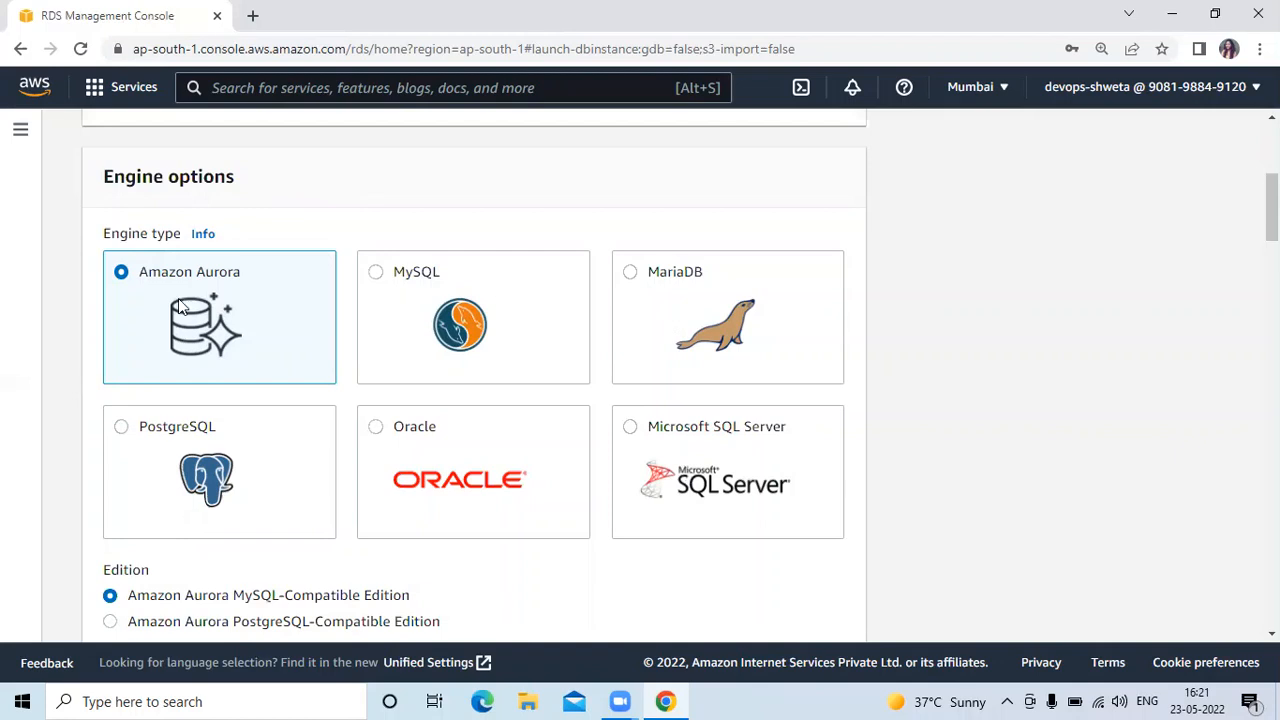
click(376, 276)
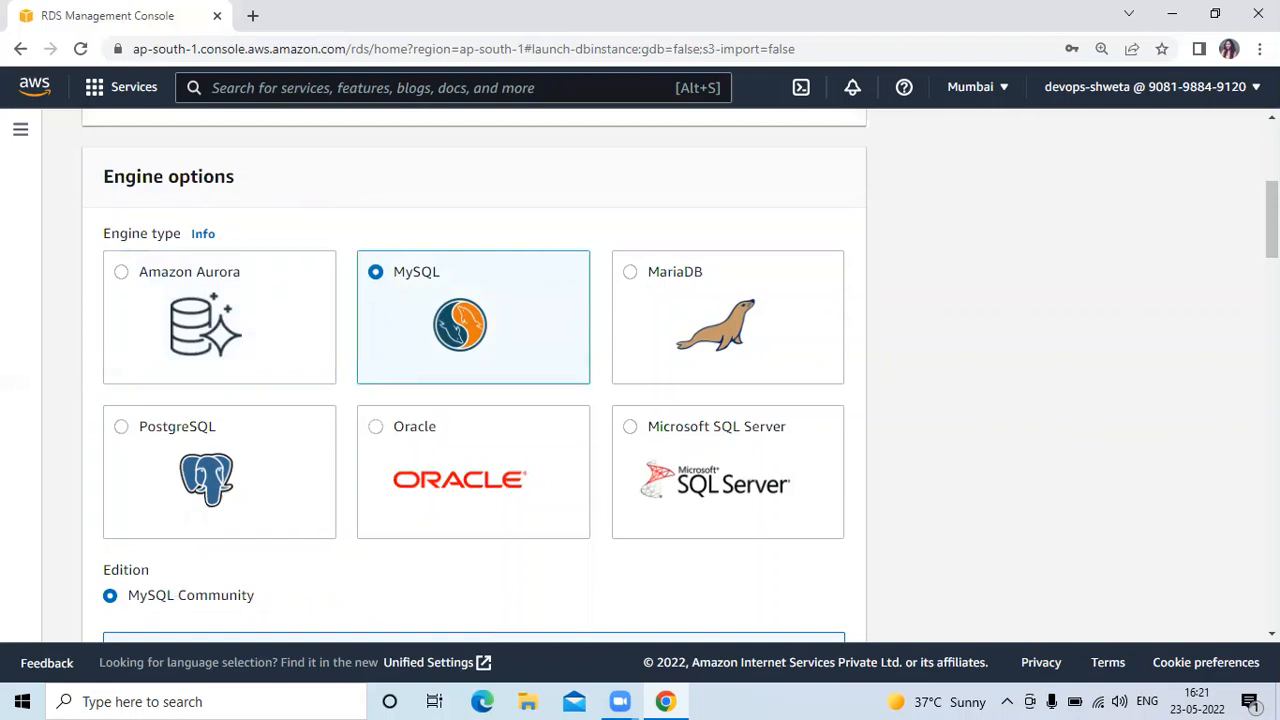
Step: Look through the available MySQL engine versions, keeping MySQL 8.0.28 selected
scroll(473, 380, down, 1)
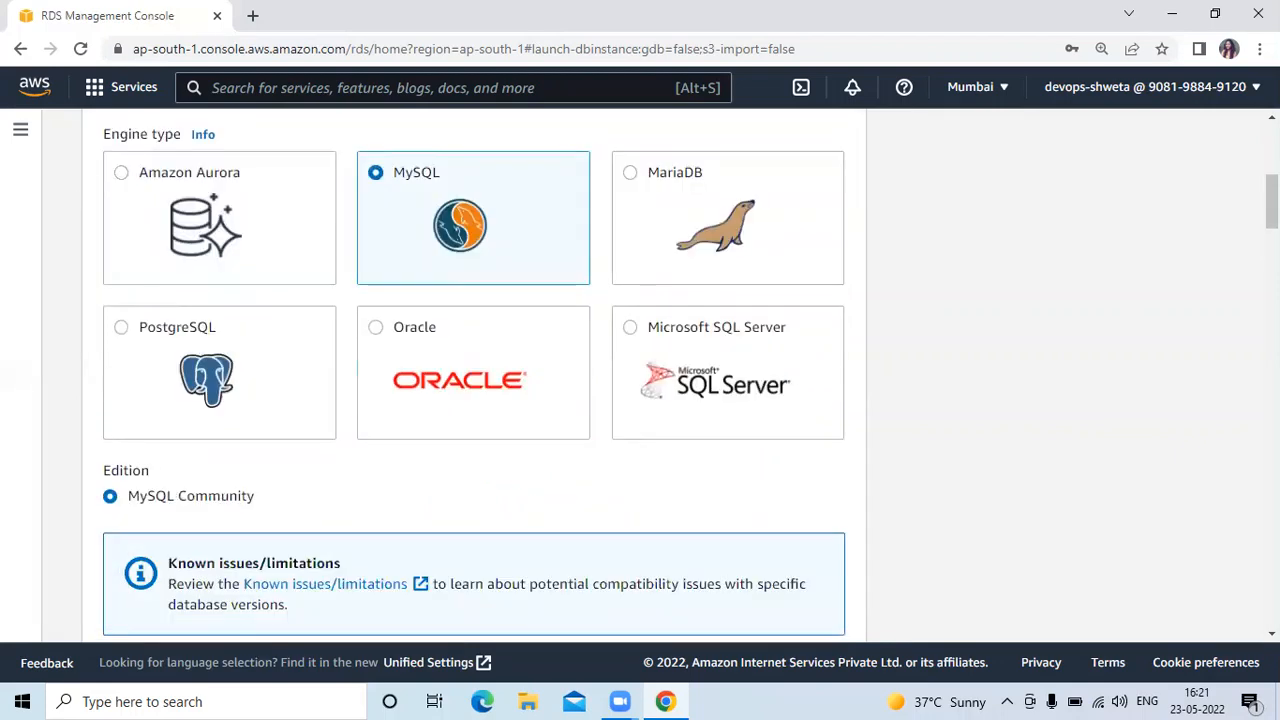
scroll(620, 306, down, 4)
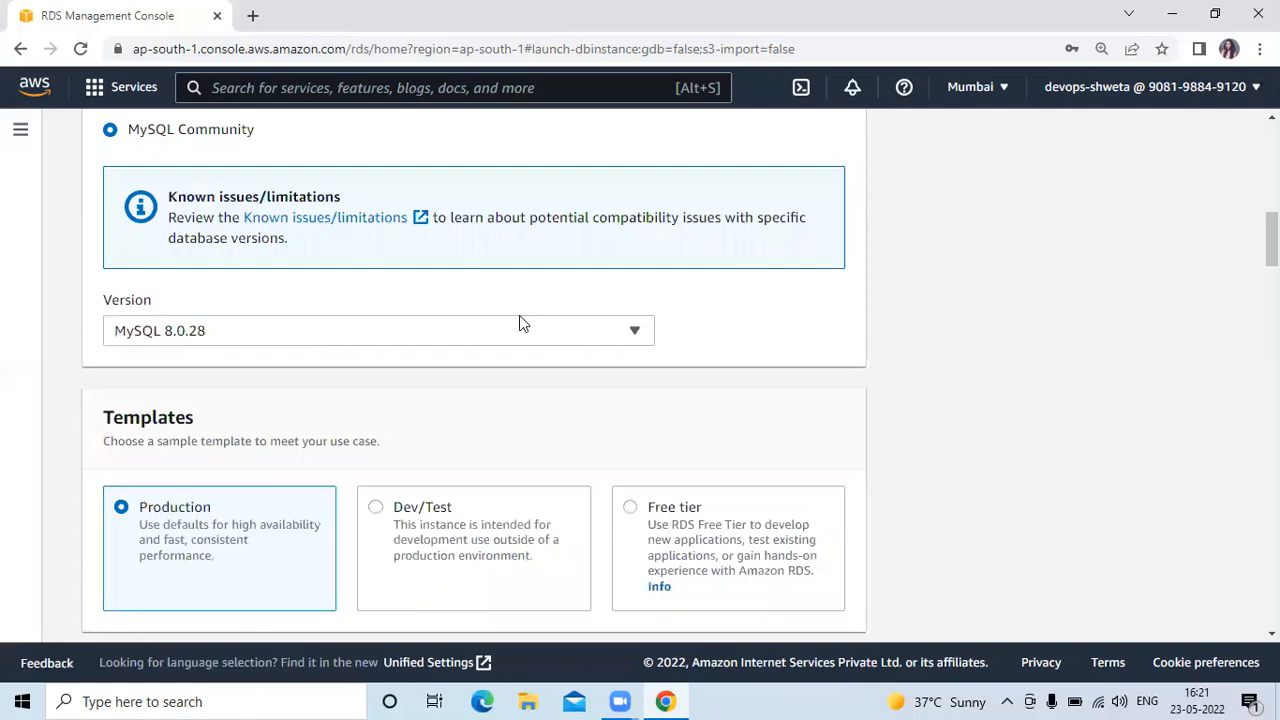
click(626, 337)
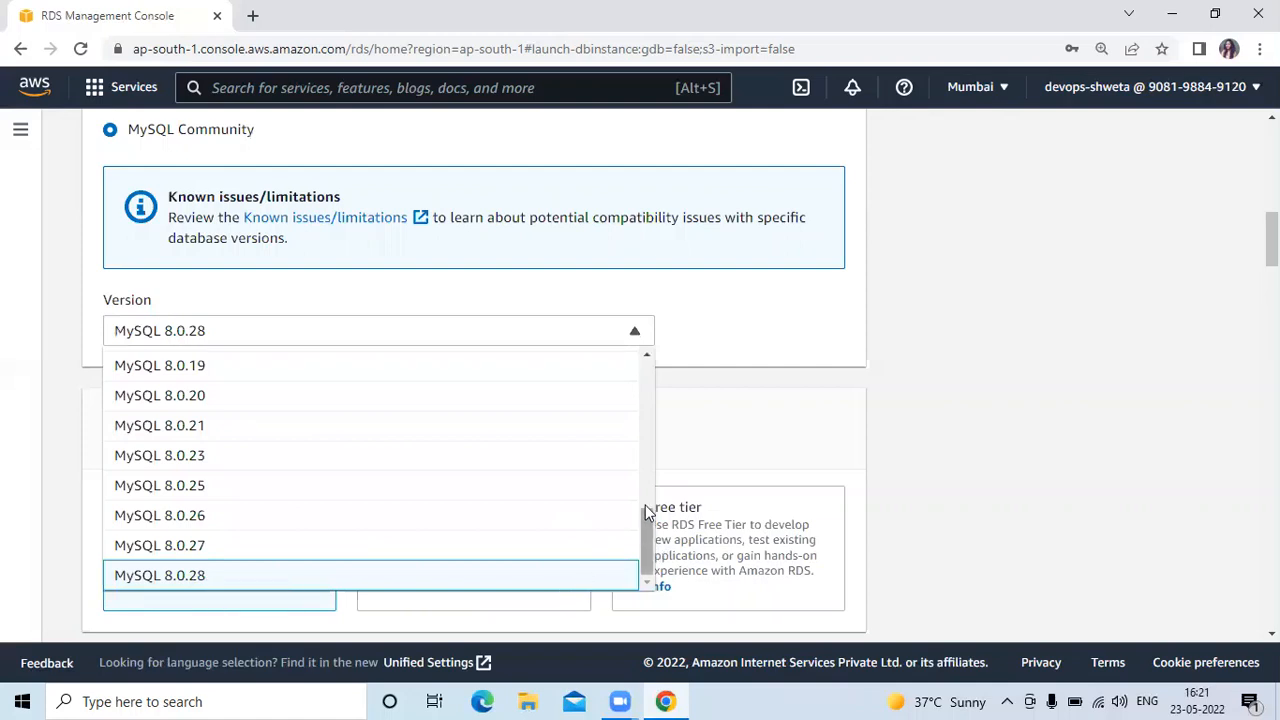
scroll(645, 505, up, 2)
scroll(589, 577, down, 2)
click(896, 428)
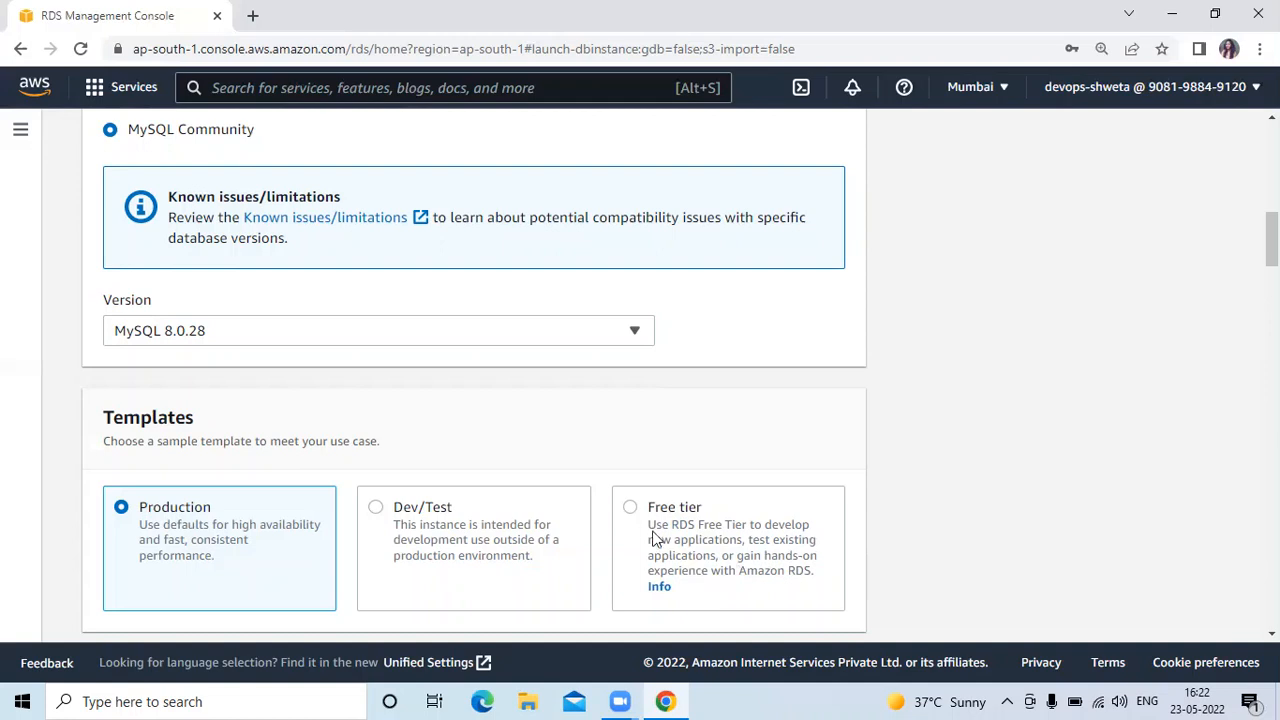
Step: Select the Free tier template, keeping database-1 as the DB instance identifier and admin as the master username
click(631, 510)
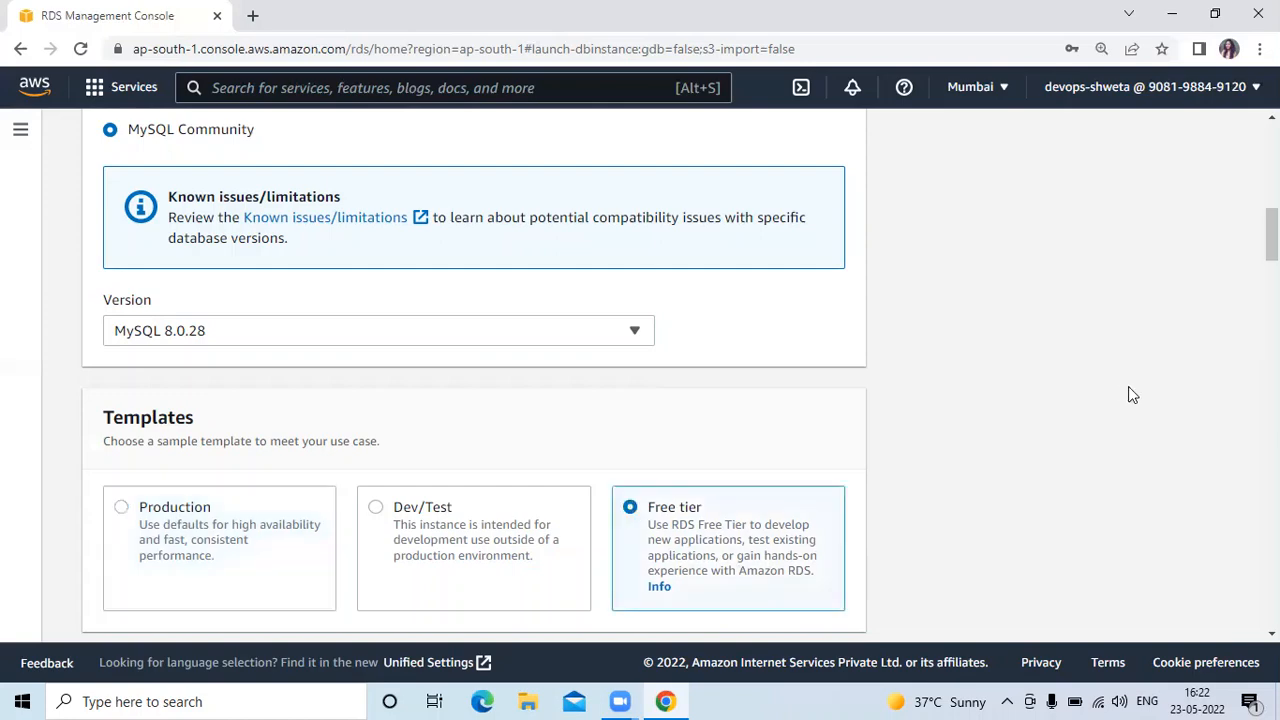
scroll(1131, 394, down, 1)
scroll(679, 371, down, 5)
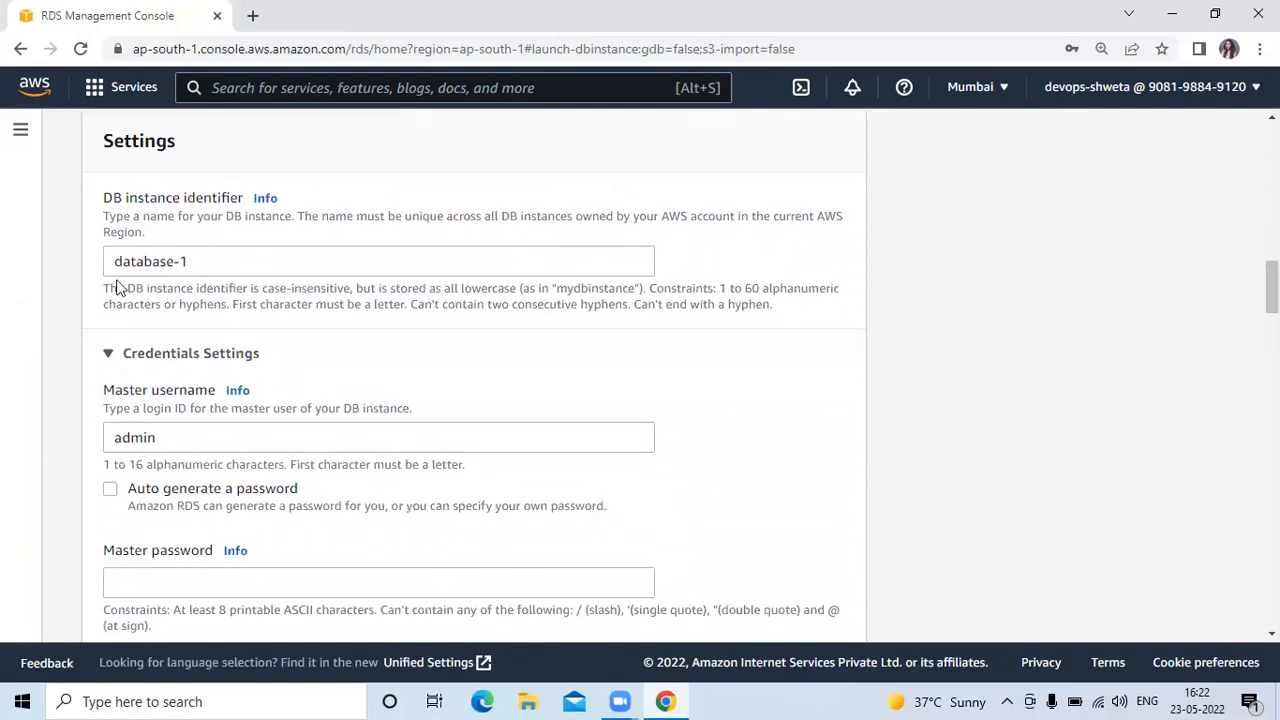
triple_click(212, 265)
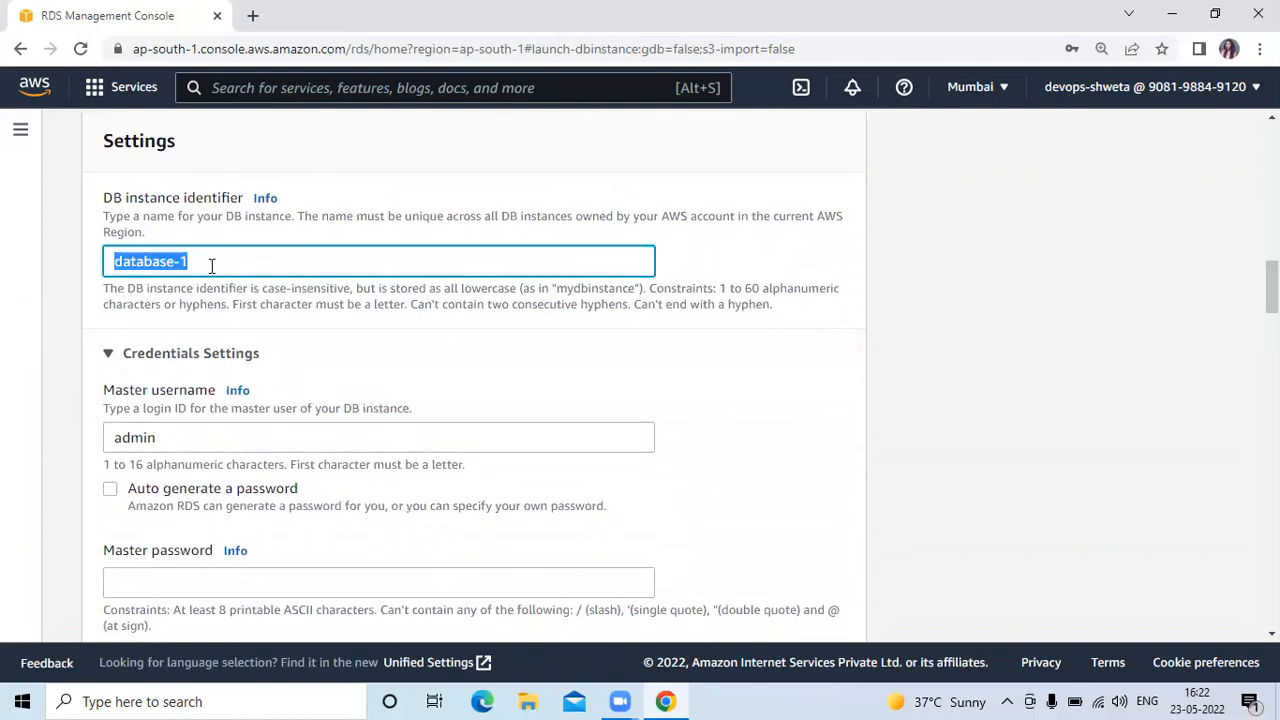
click(212, 265)
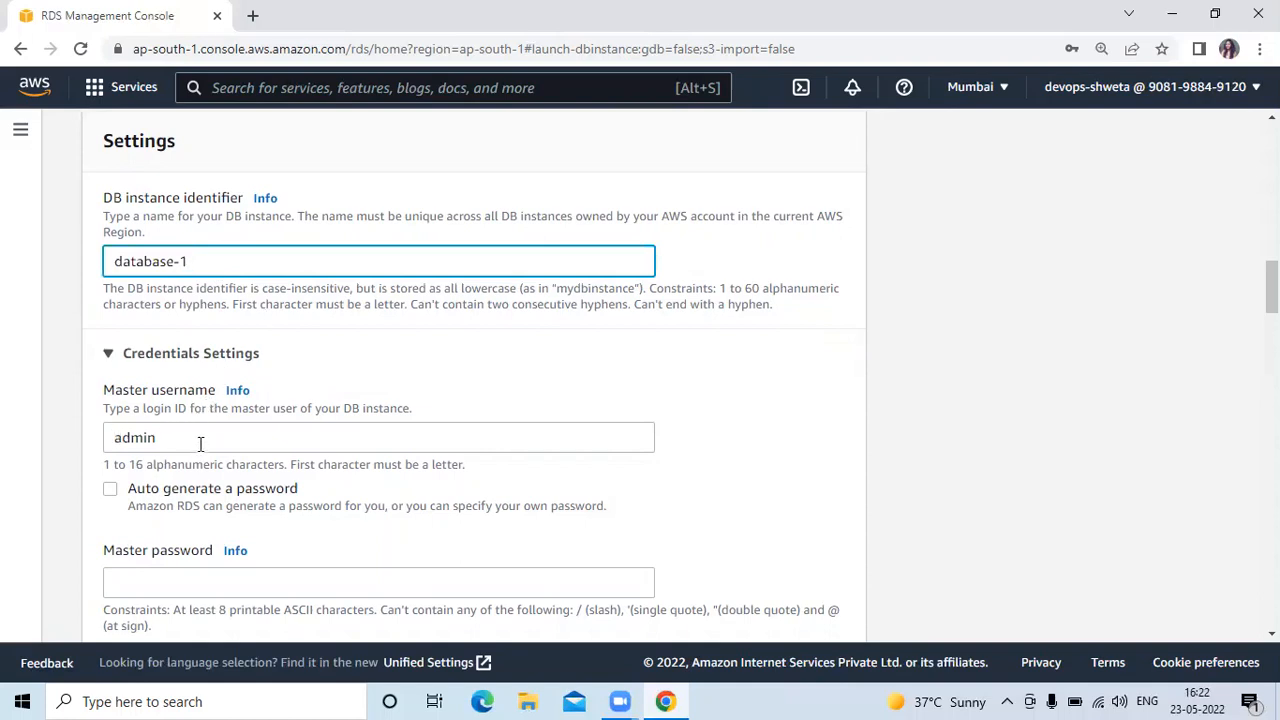
click(170, 440)
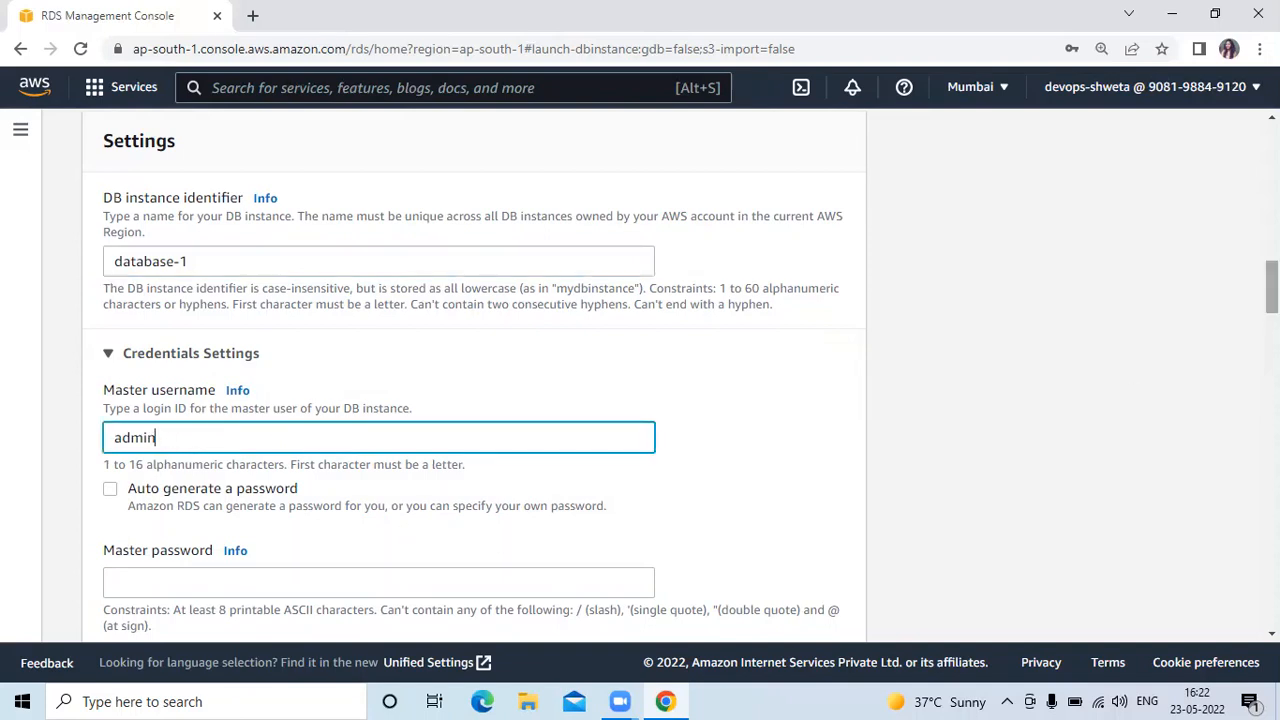
Step: Enter the master password for the DB instance and repeat it as the confirmation password
scroll(522, 405, down, 2)
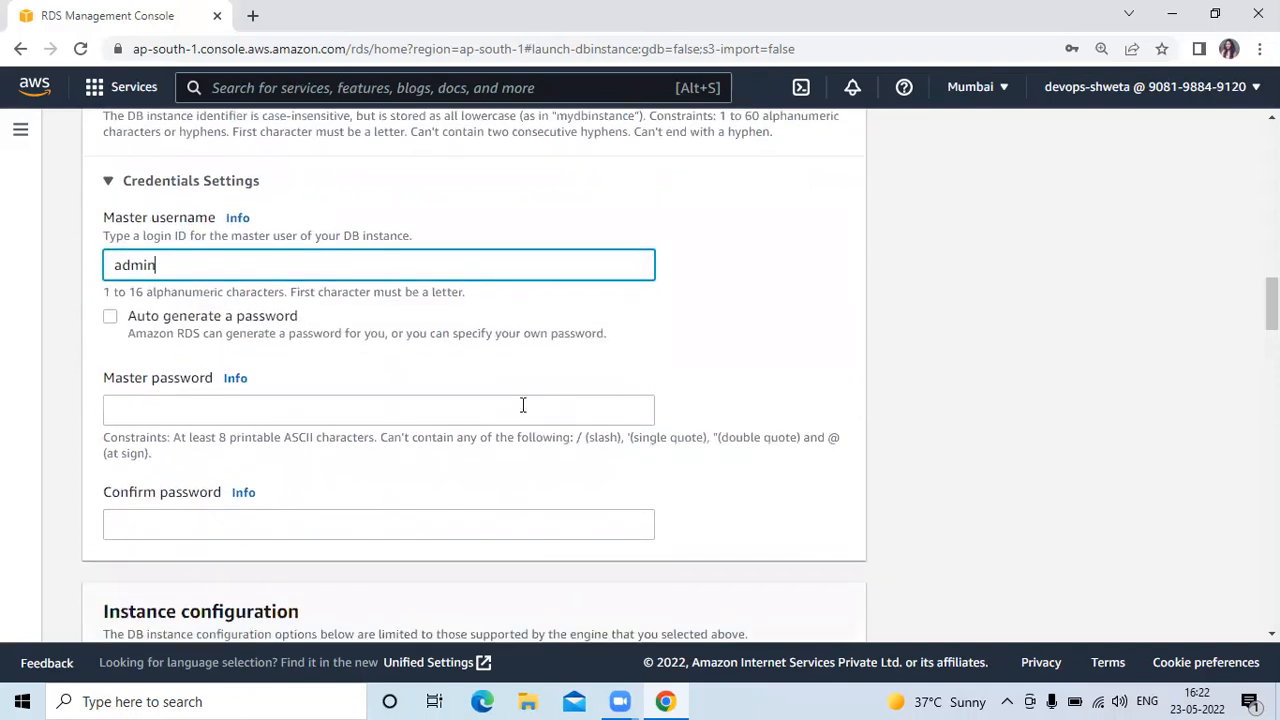
click(522, 405)
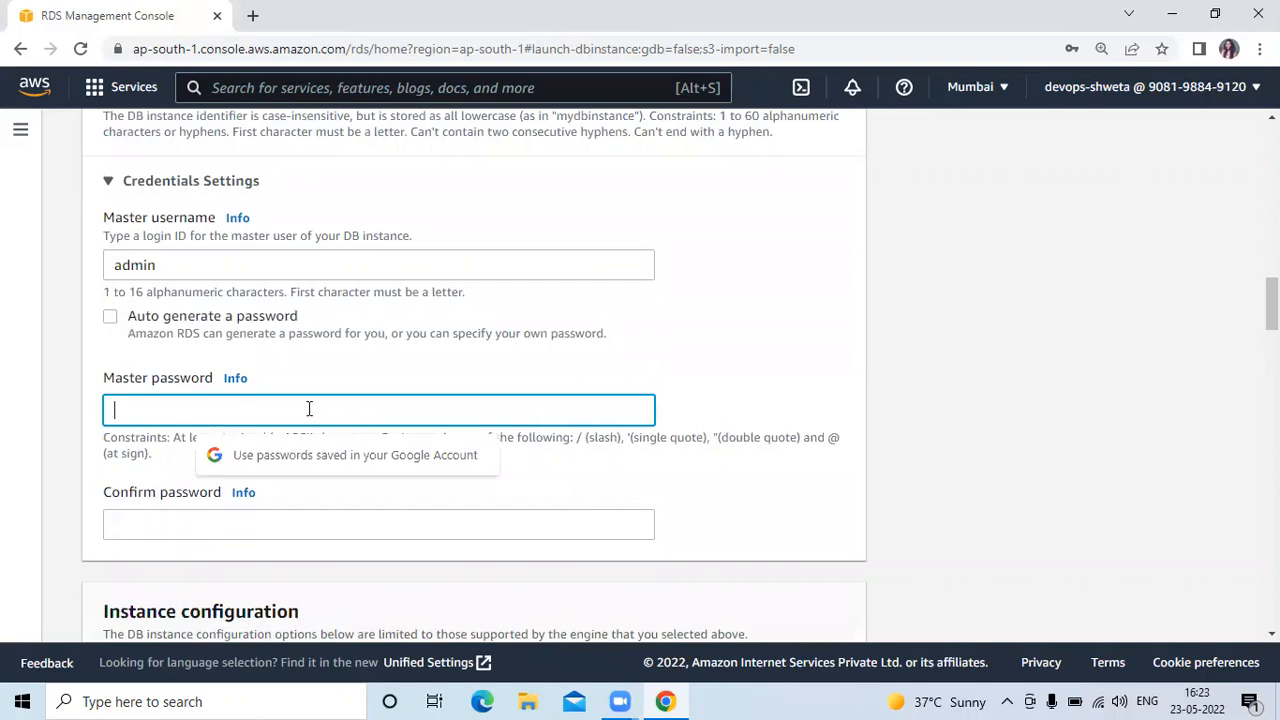
text(****)
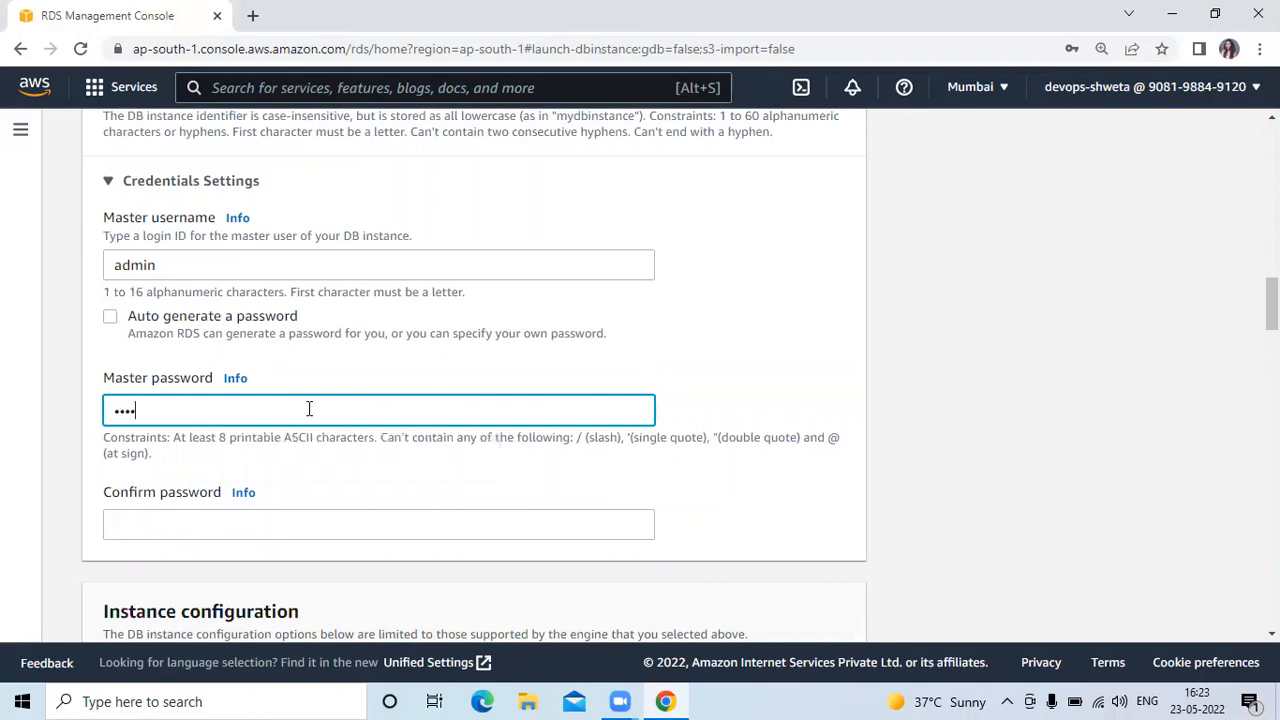
key(BackSpace)
key(BackSpace)
key(BackSpace)
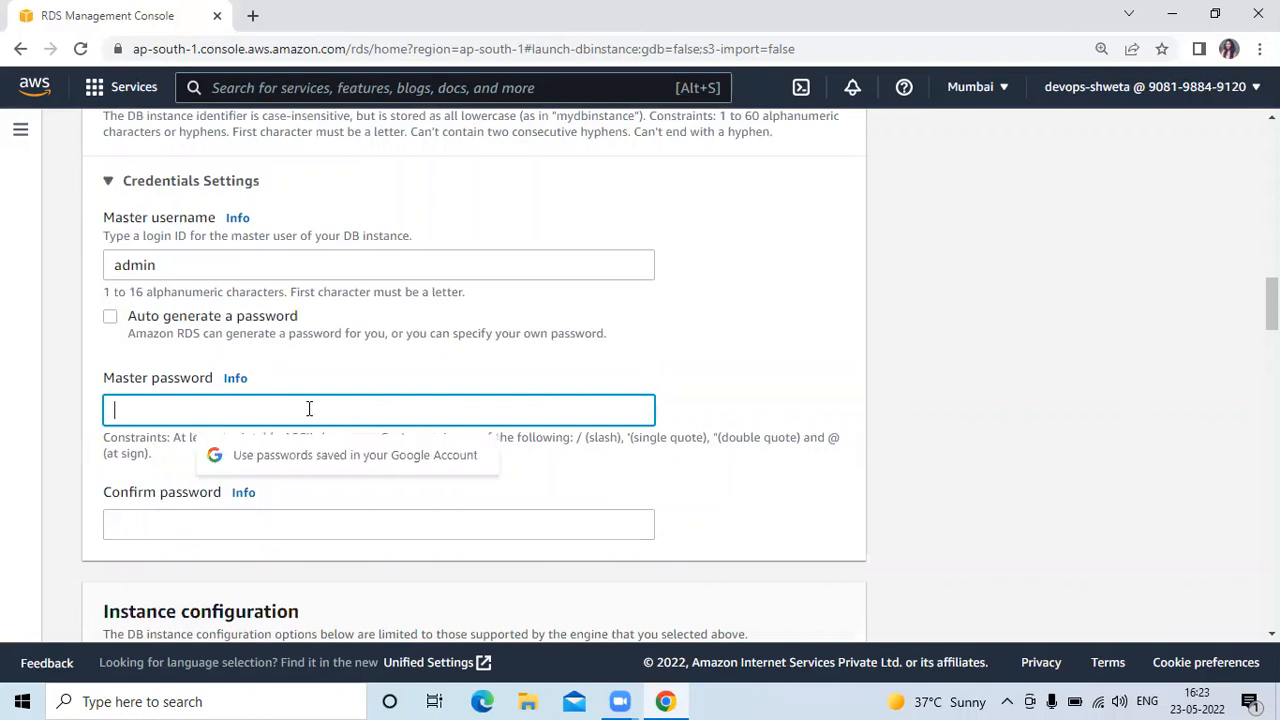
text(•••••)
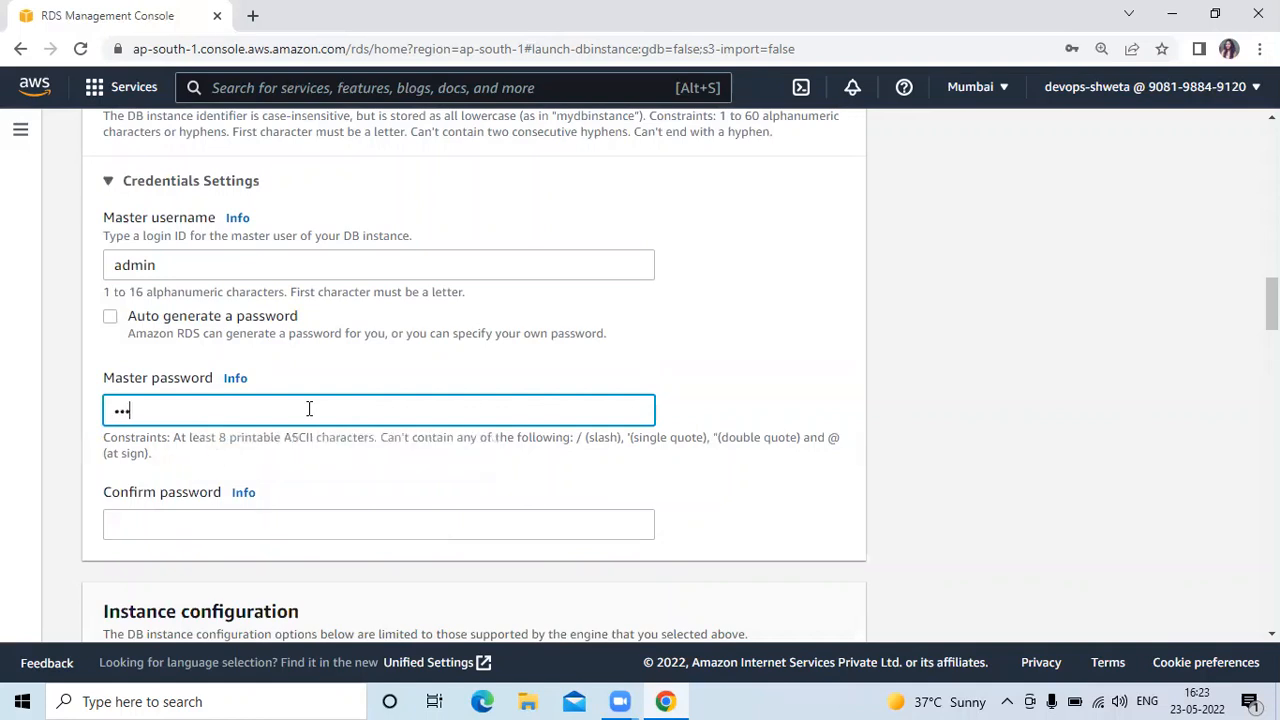
text(•••••)
click(316, 530)
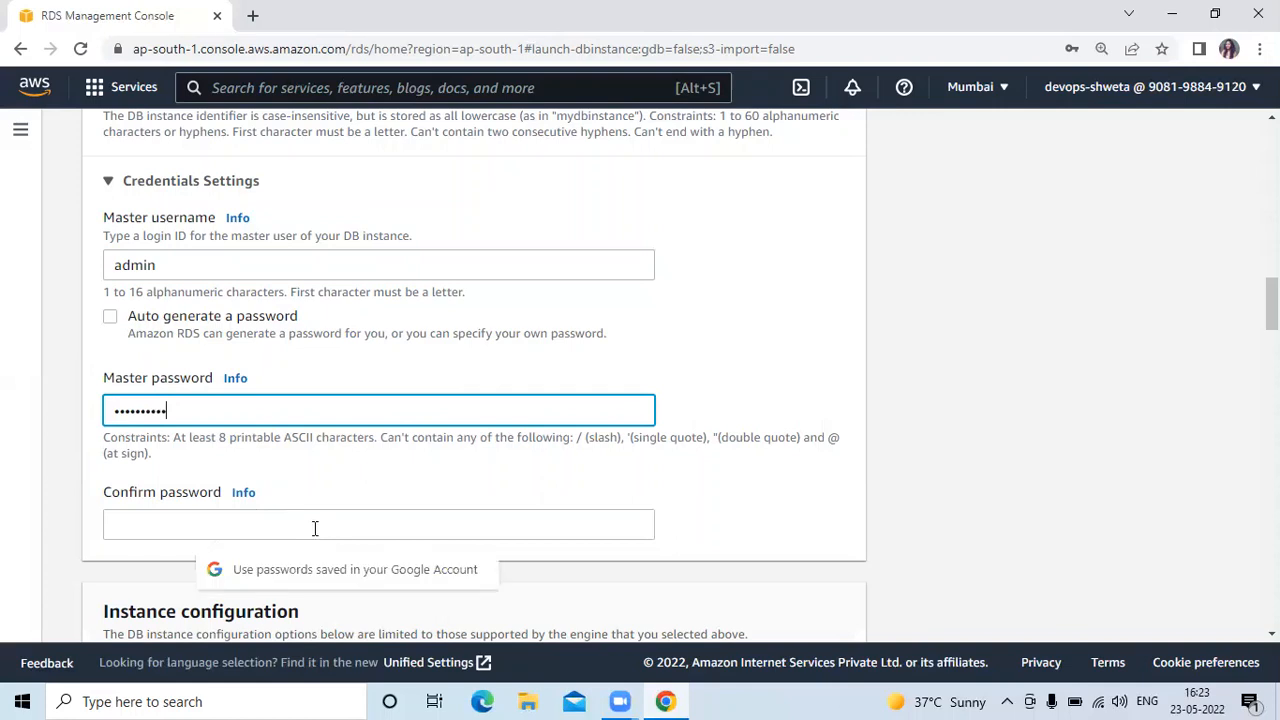
text(••••)
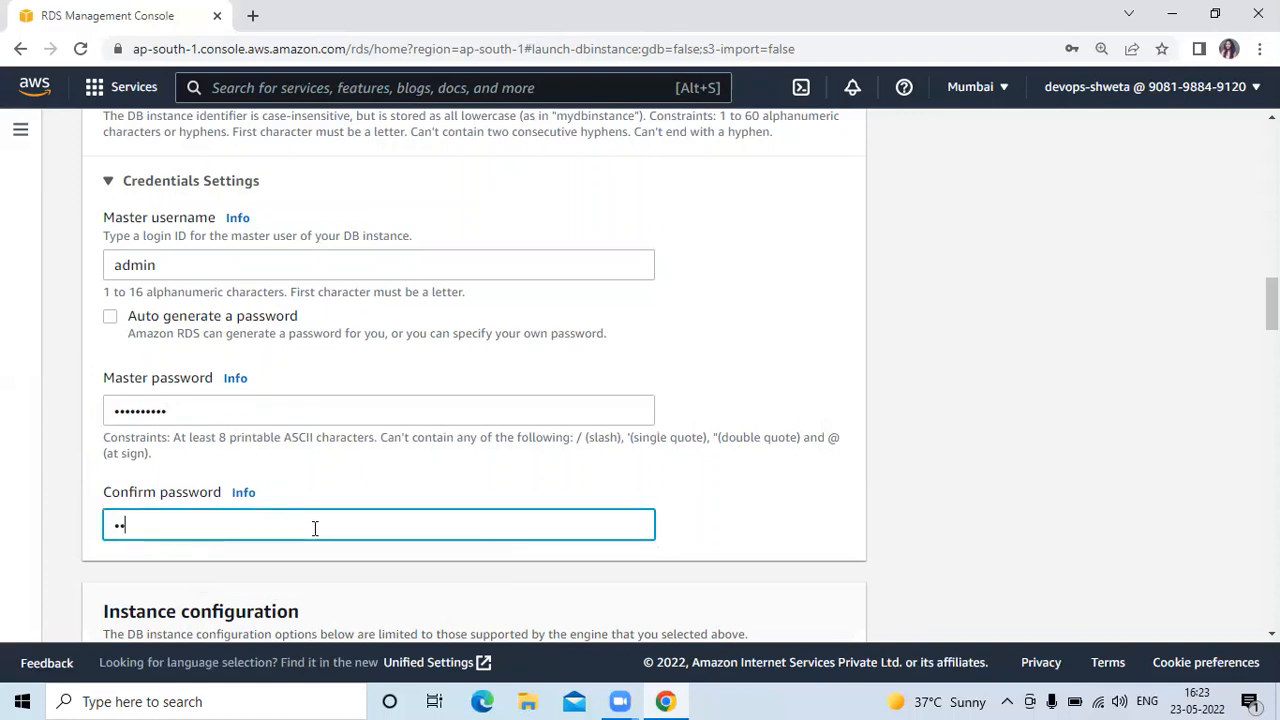
text(•)
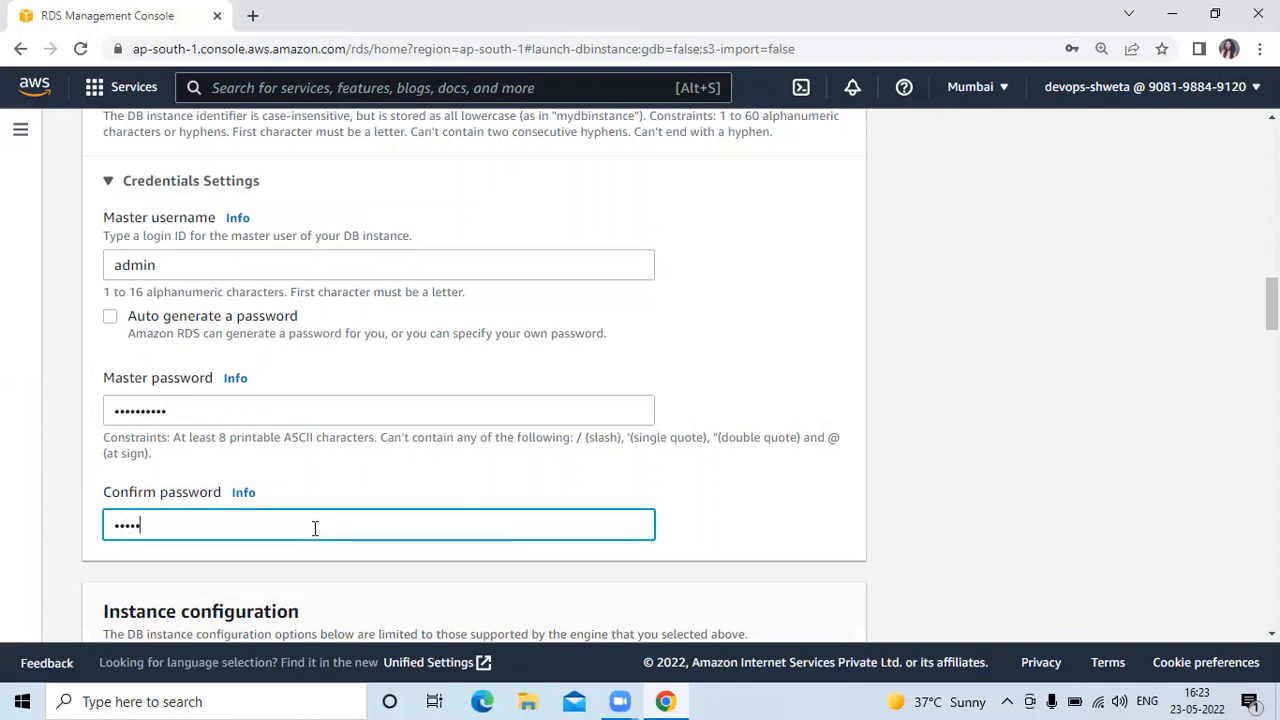
text(•••••)
Step: Examine which burstable DB instance classes are available under the Free tier template, keeping db.t3.micro selected
scroll(1271, 303, down, 3)
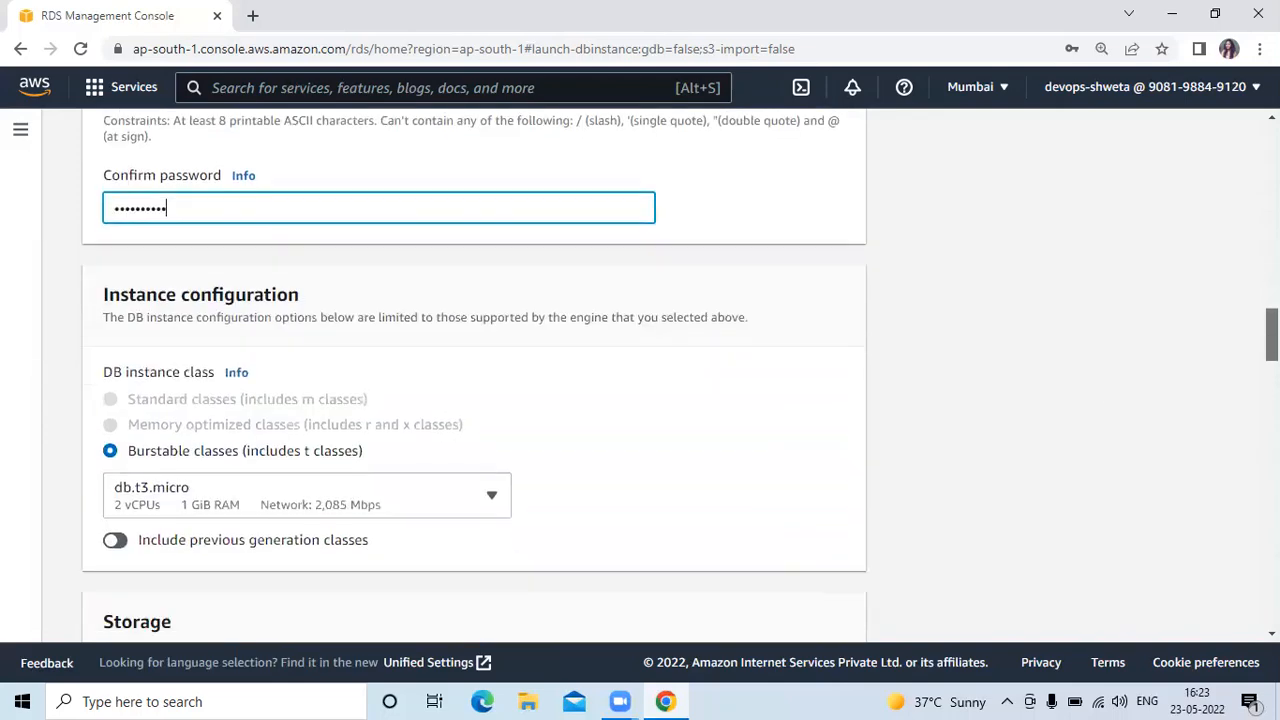
scroll(340, 289, down, 1)
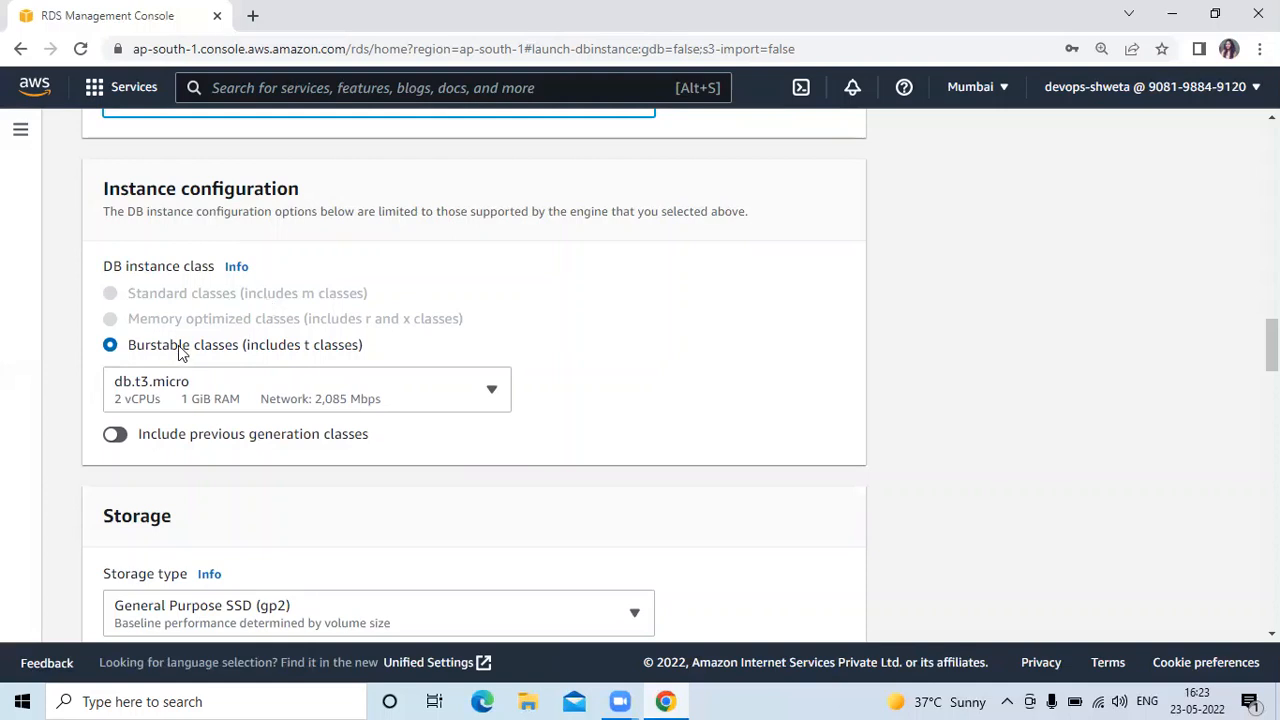
scroll(1223, 371, up, 1)
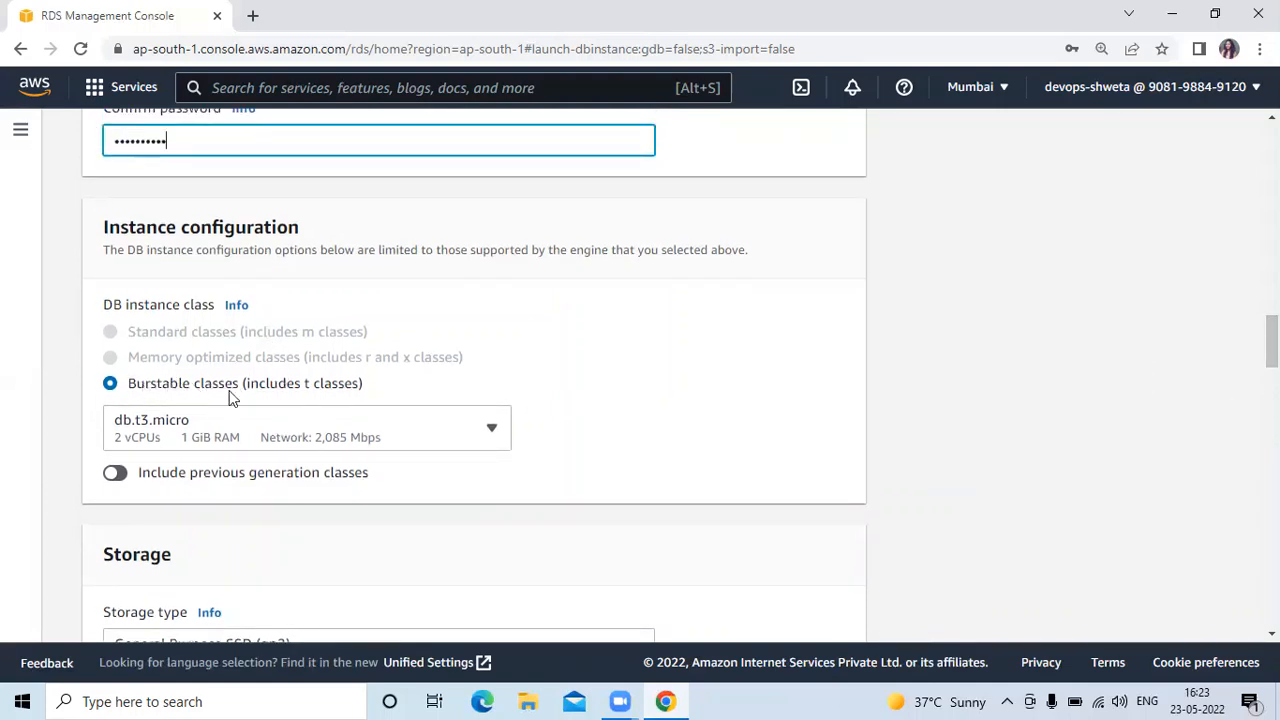
click(488, 430)
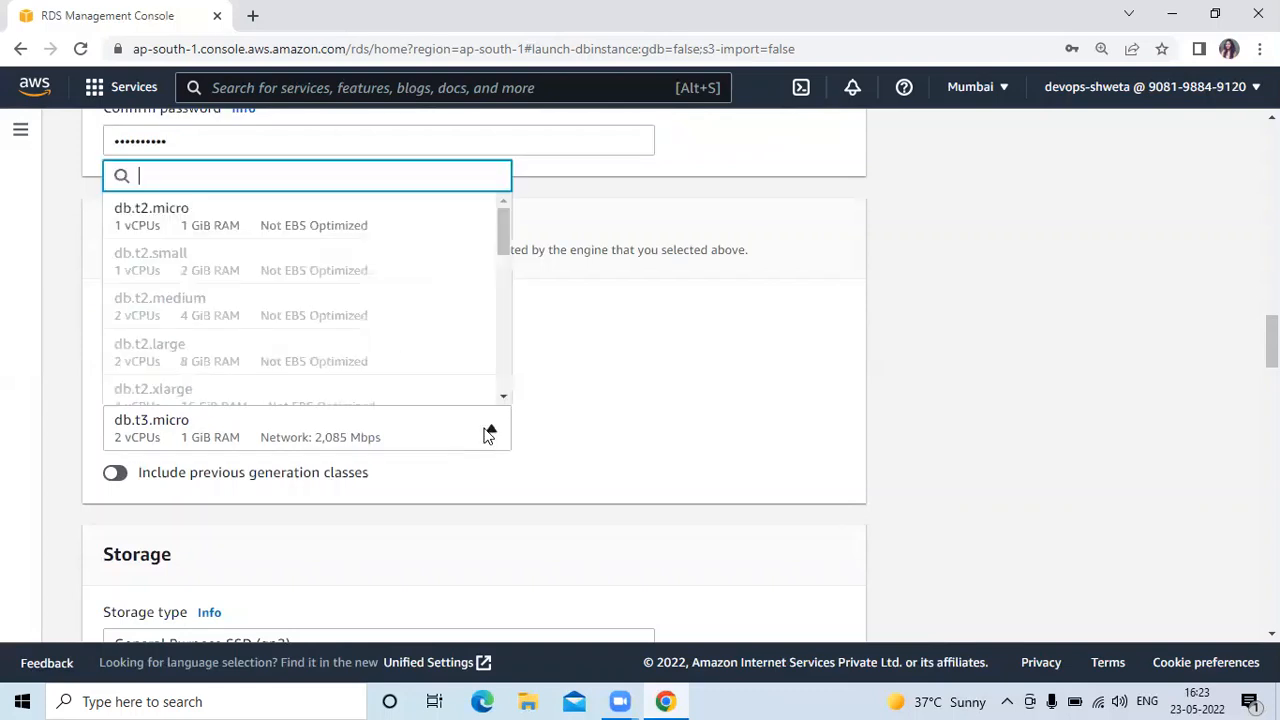
click(487, 432)
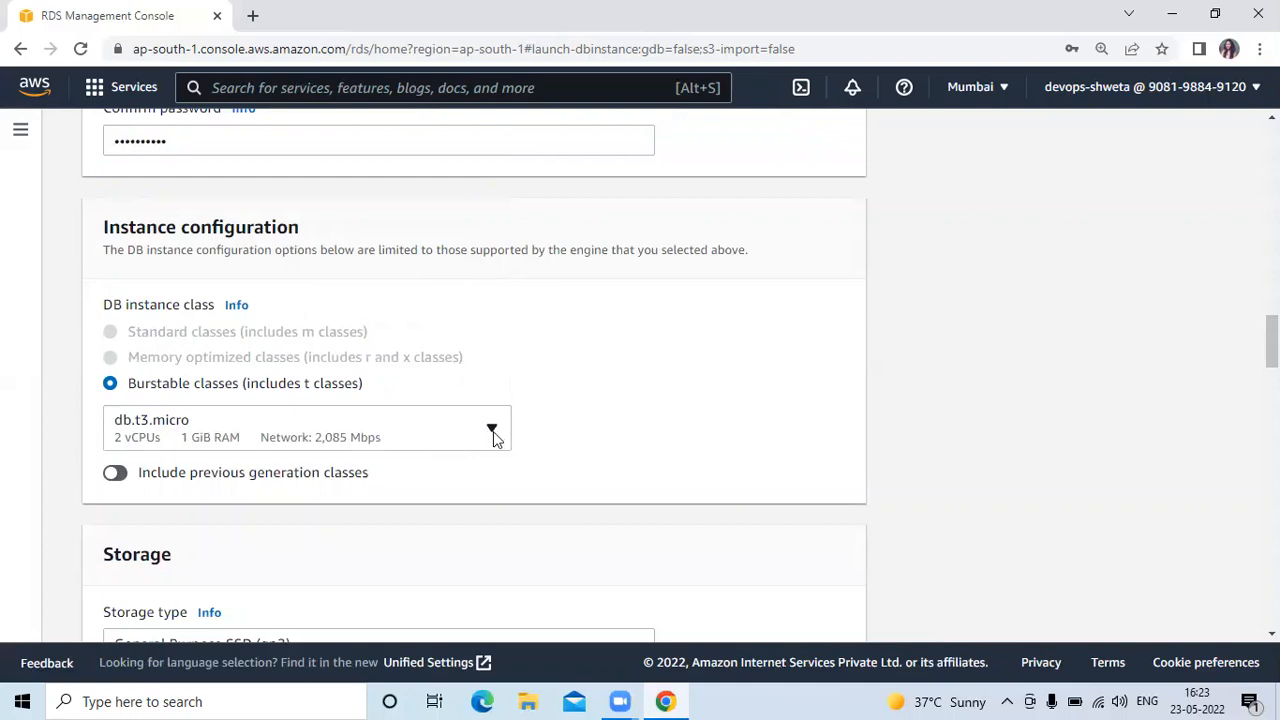
click(493, 431)
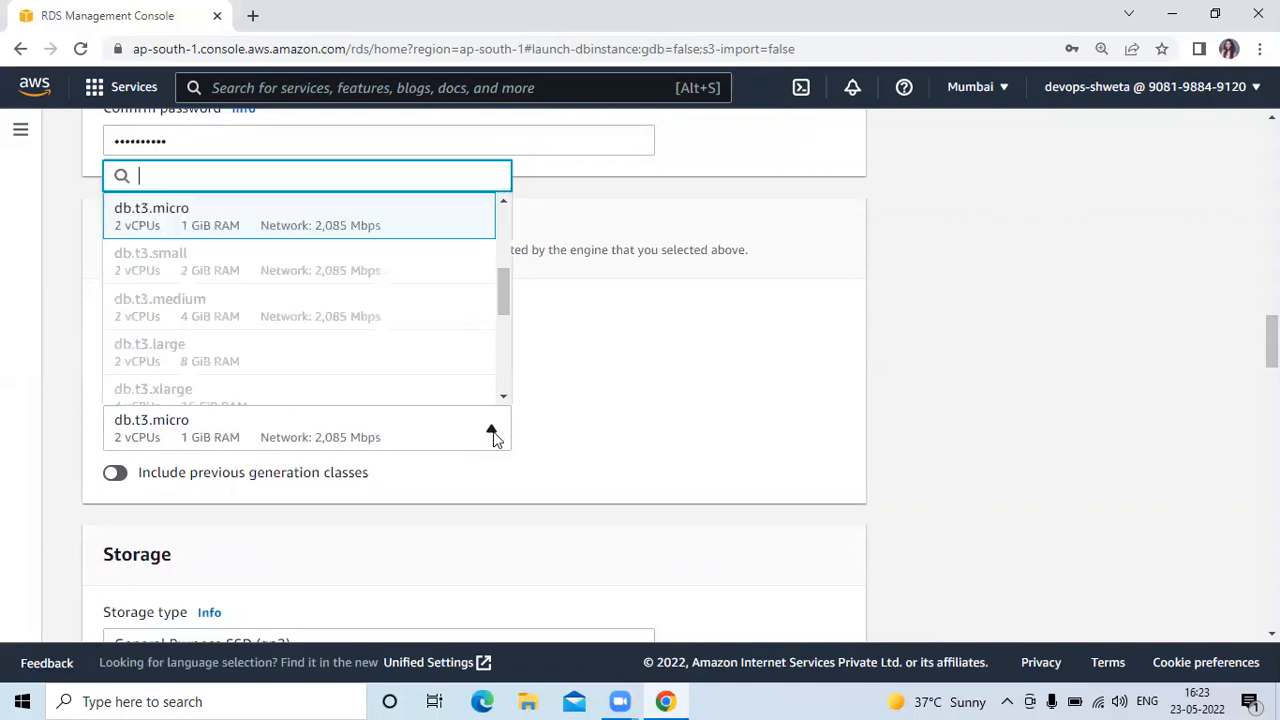
drag(505, 312, 504, 240)
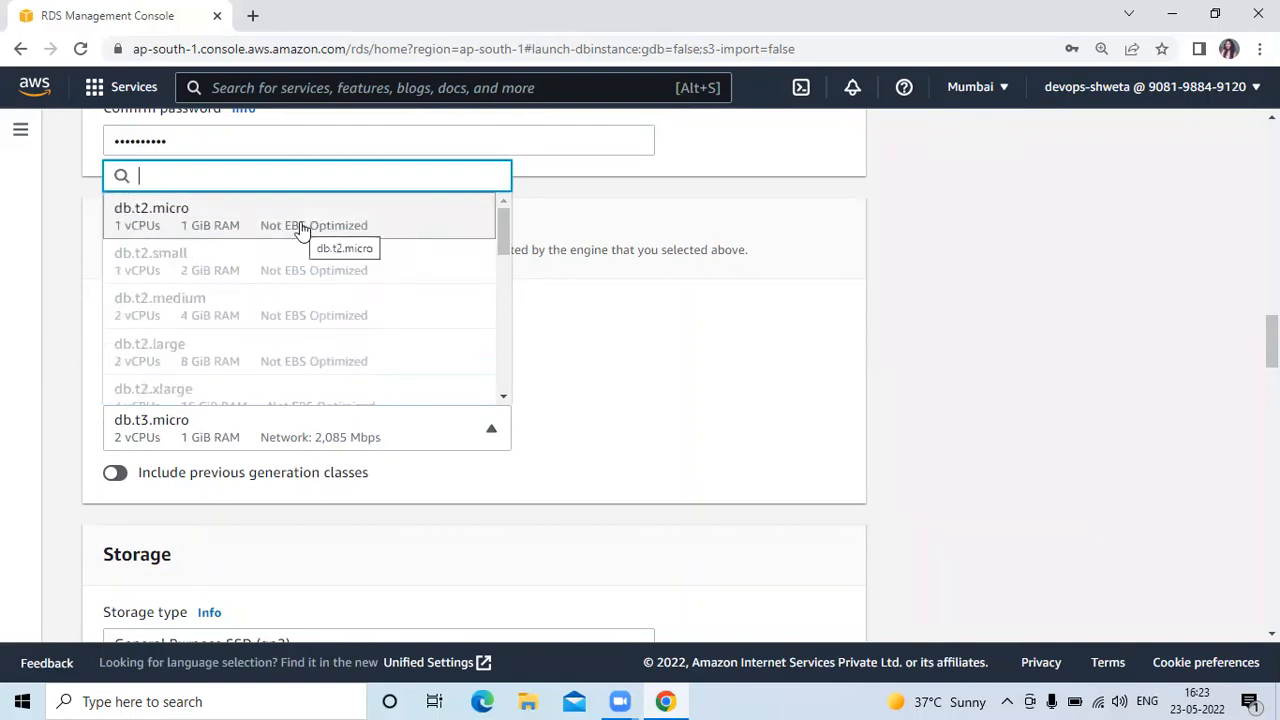
drag(503, 232, 503, 272)
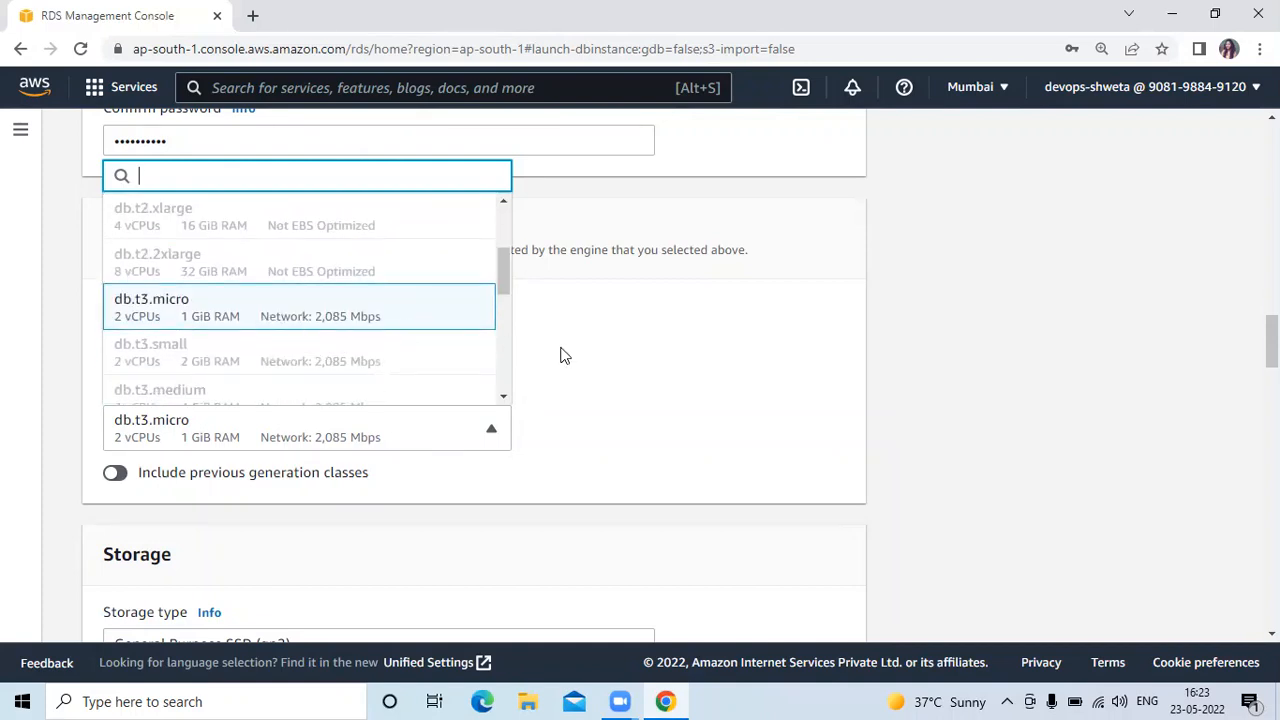
click(708, 371)
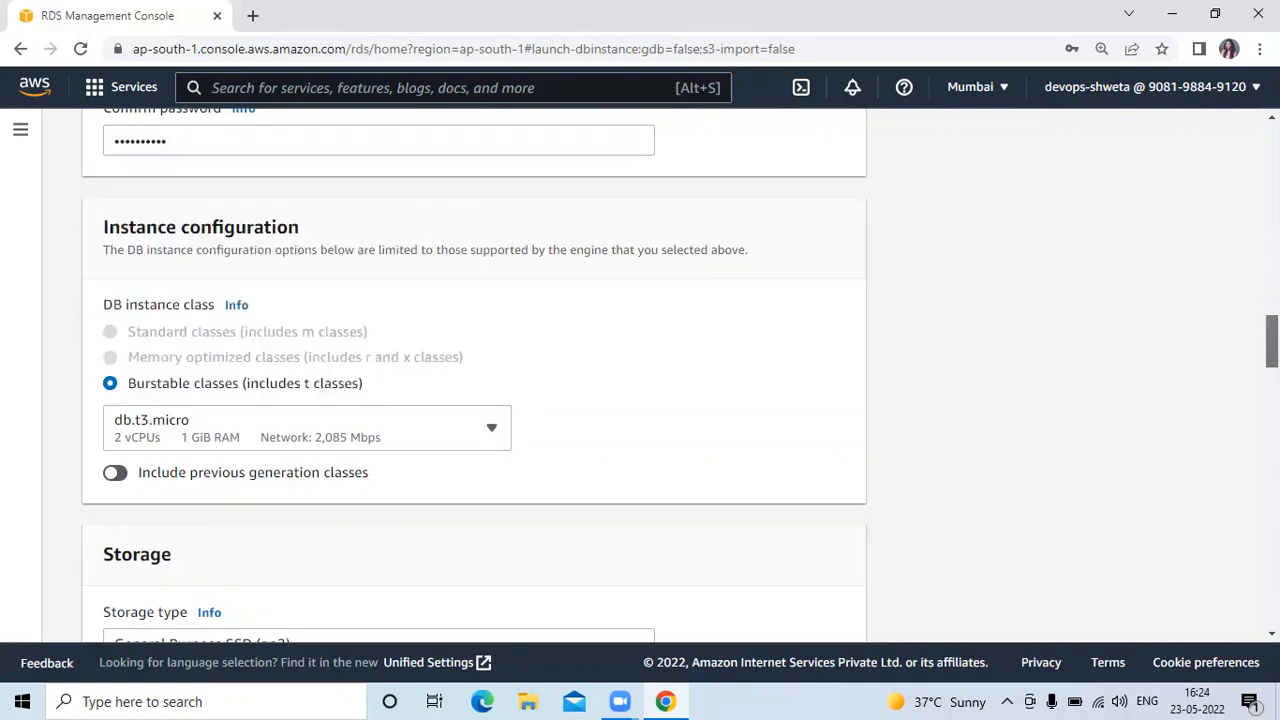
Step: Switch the template to Production and return to the DB instance class options in the instance configuration
scroll(640, 400, up, 10)
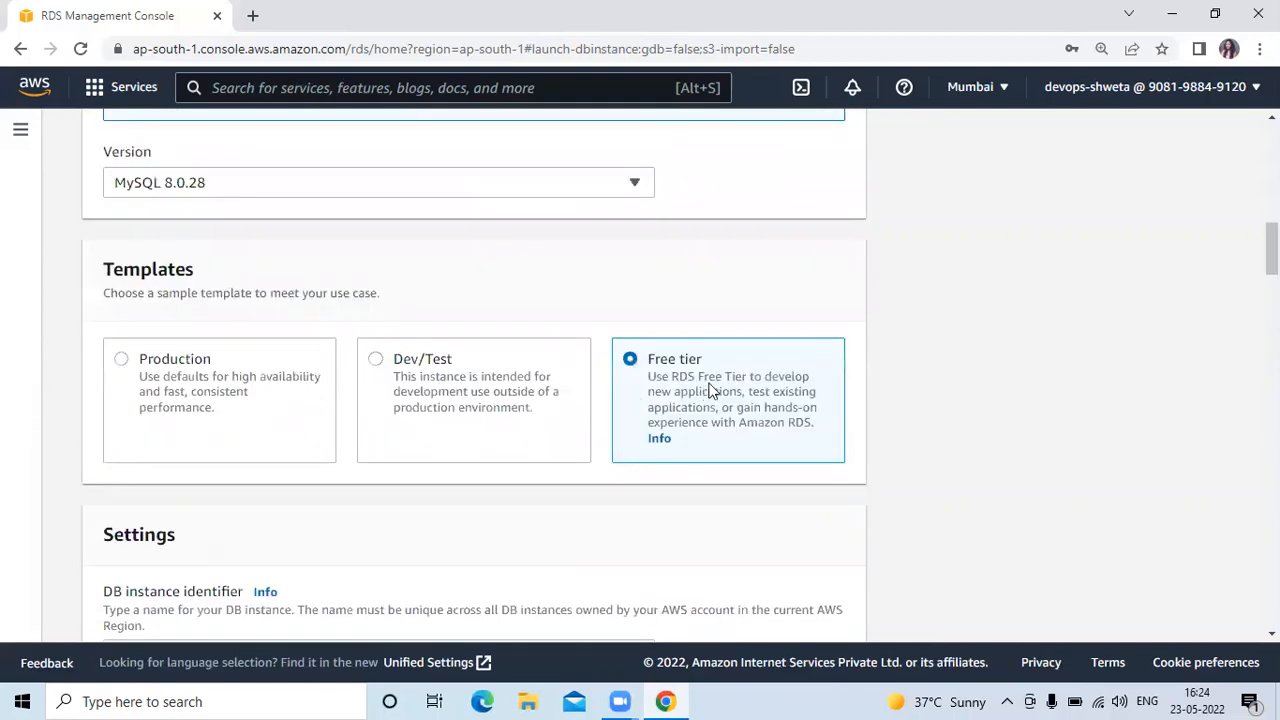
click(121, 361)
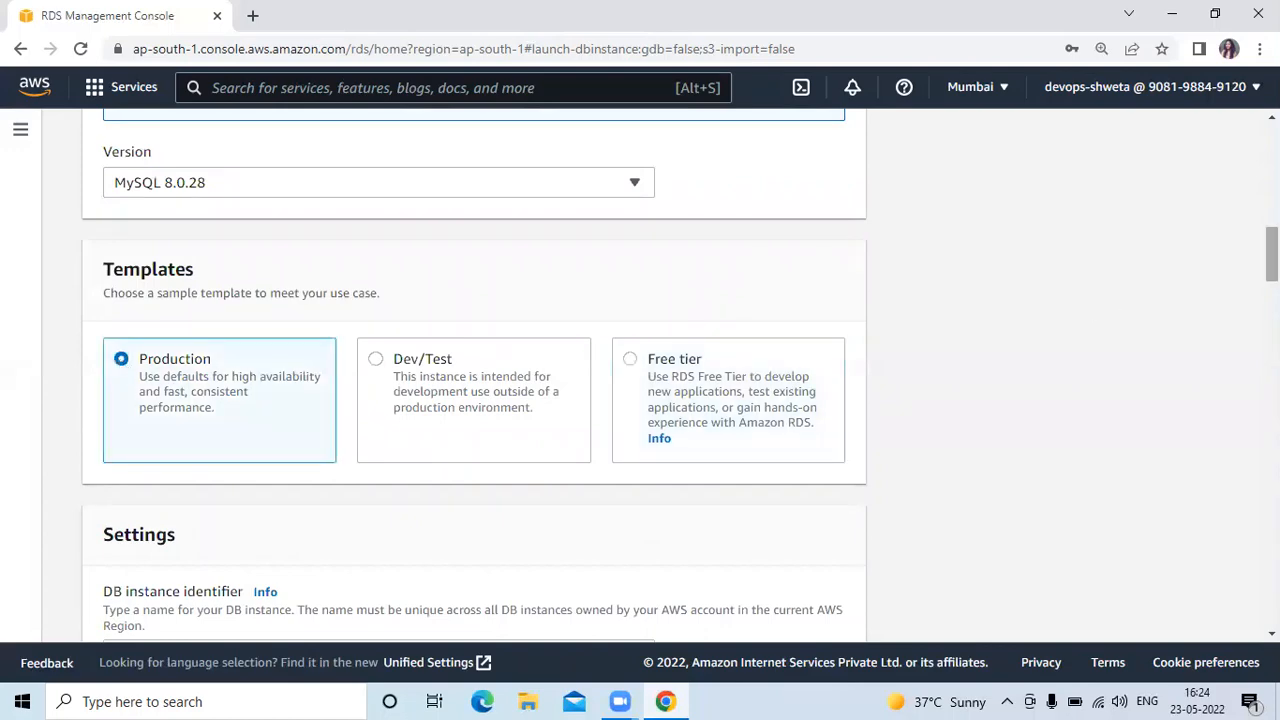
scroll(1271, 260, down, 7)
scroll(474, 380, down, 3)
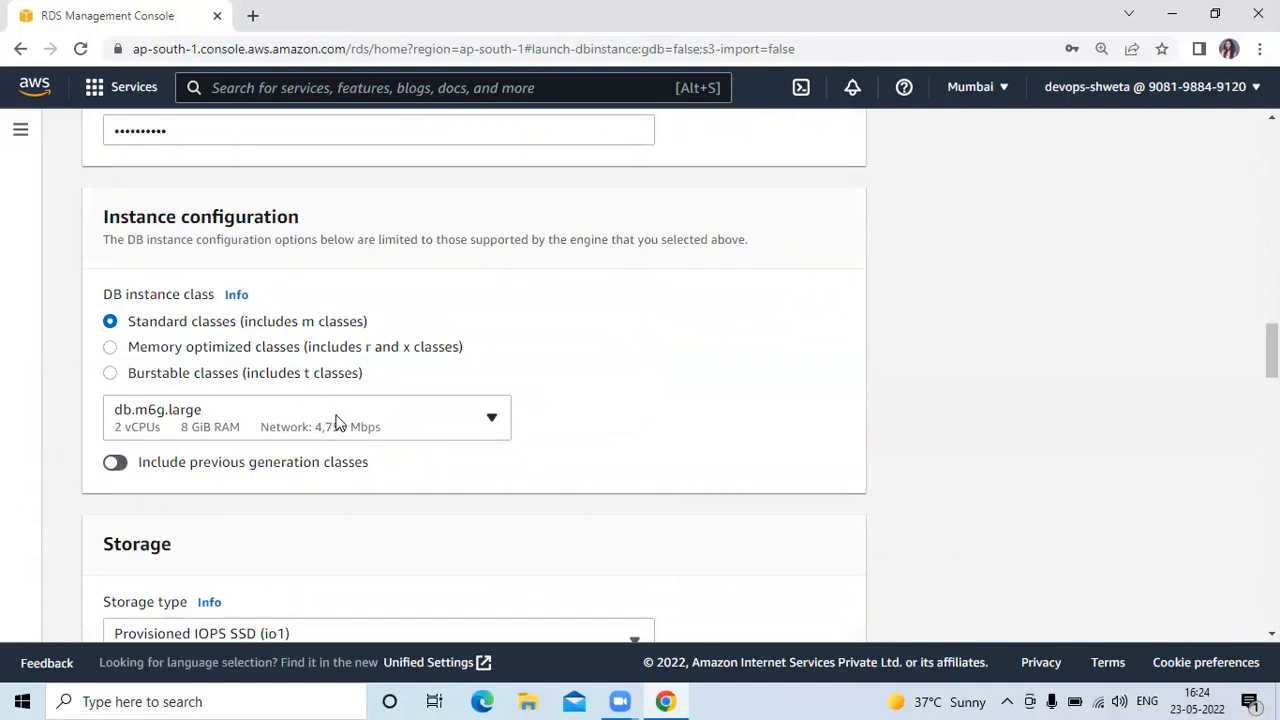
Step: Examine which standard DB instance classes are offered under the Production template, leaving the selected class as it is
click(492, 422)
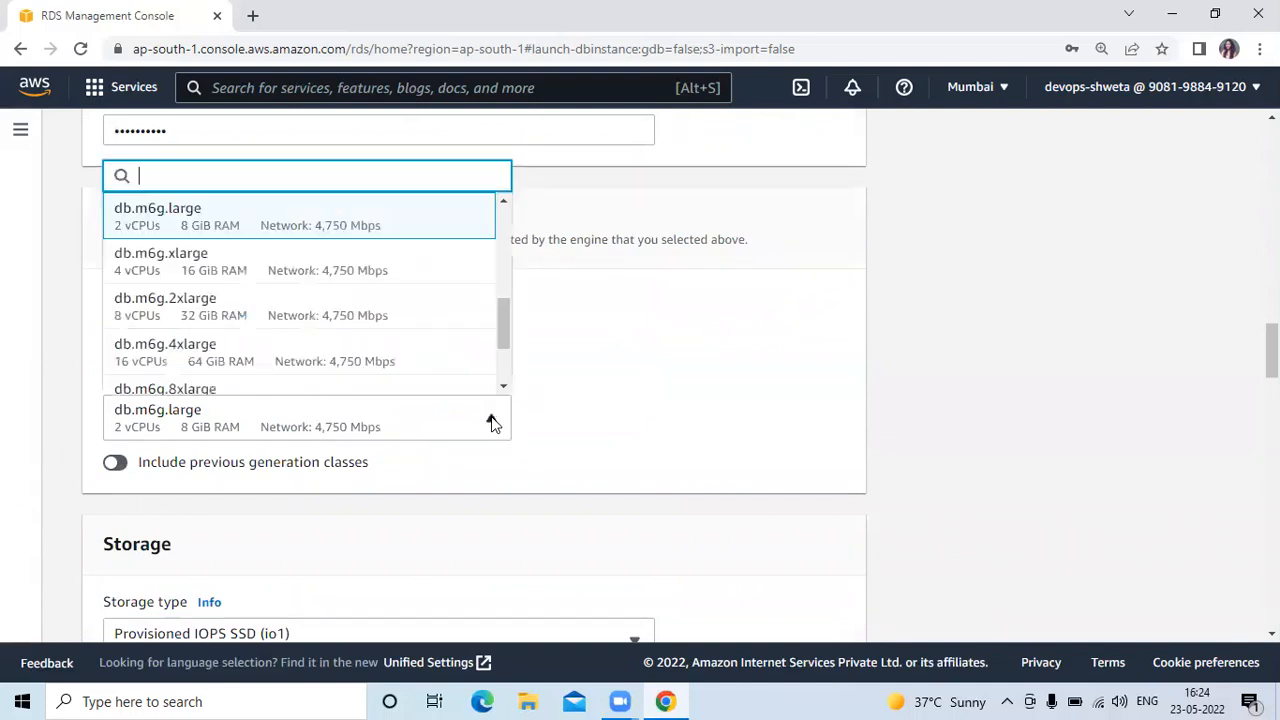
drag(506, 330, 521, 223)
click(708, 342)
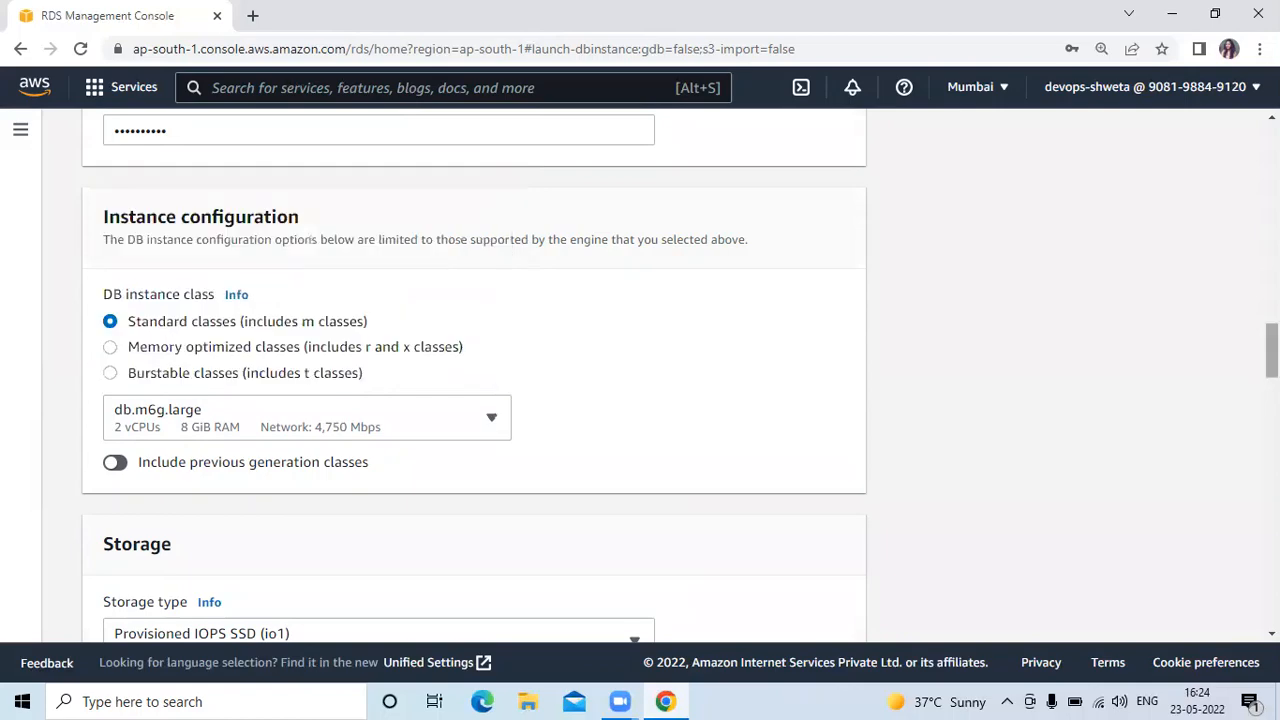
Step: Switch the template back to Free tier and check the burstable DB instance classes, keeping db.t3.micro selected
scroll(641, 259, up, 10)
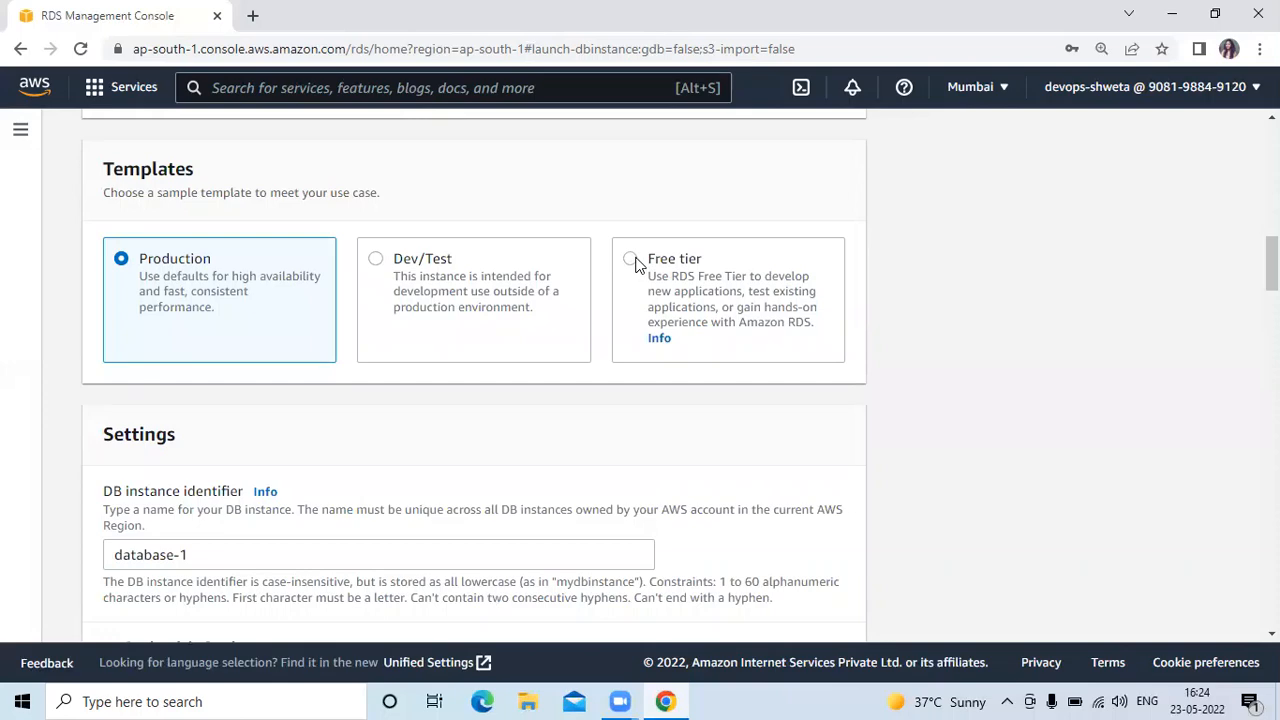
click(632, 261)
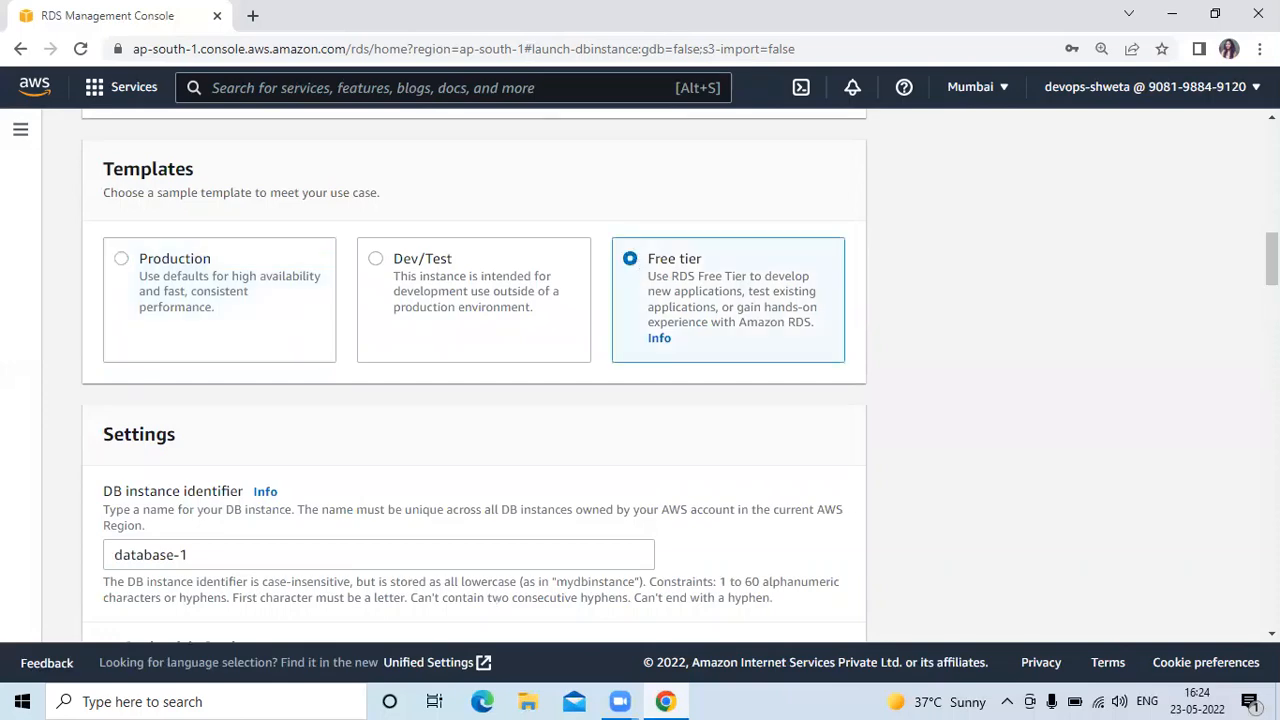
scroll(636, 265, down, 9)
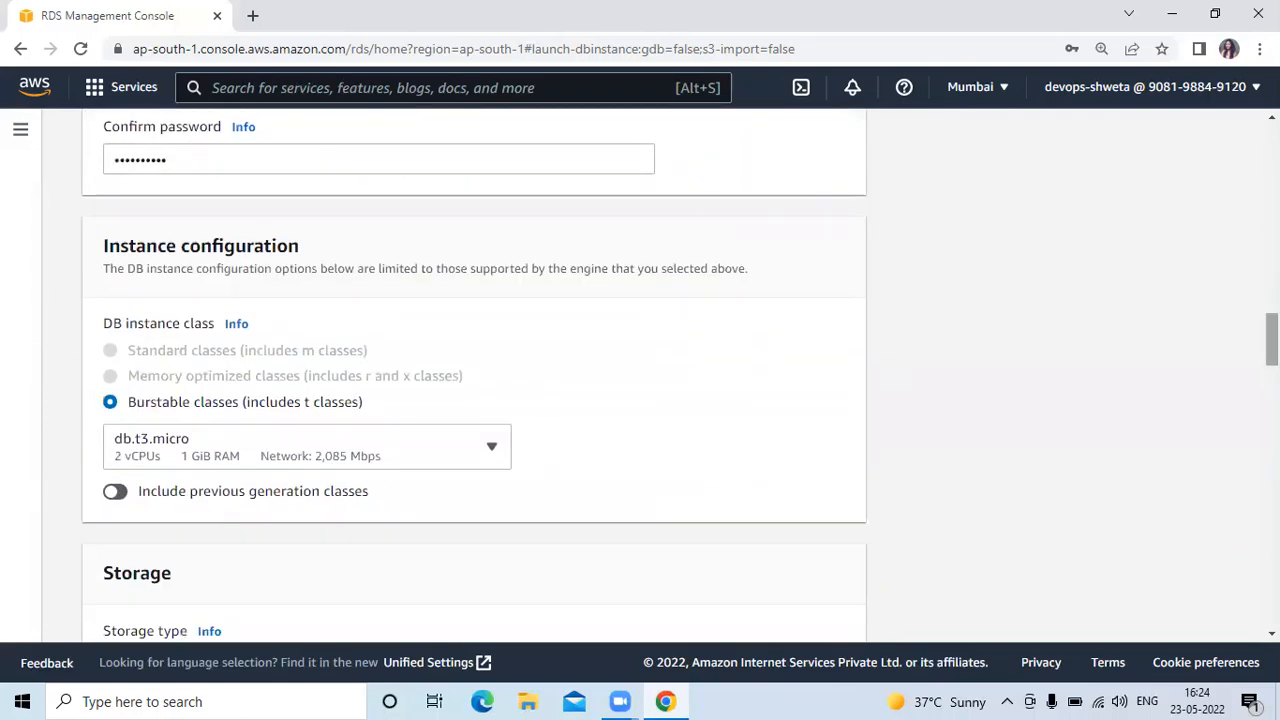
click(300, 460)
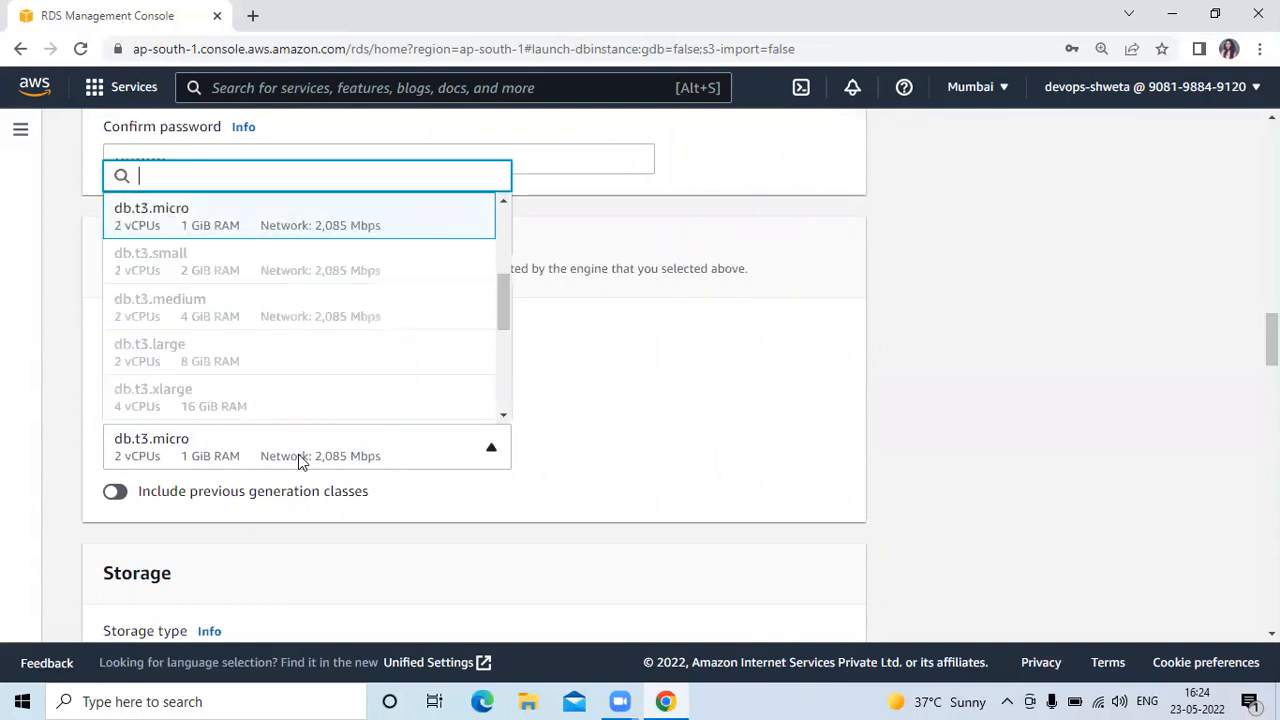
click(640, 460)
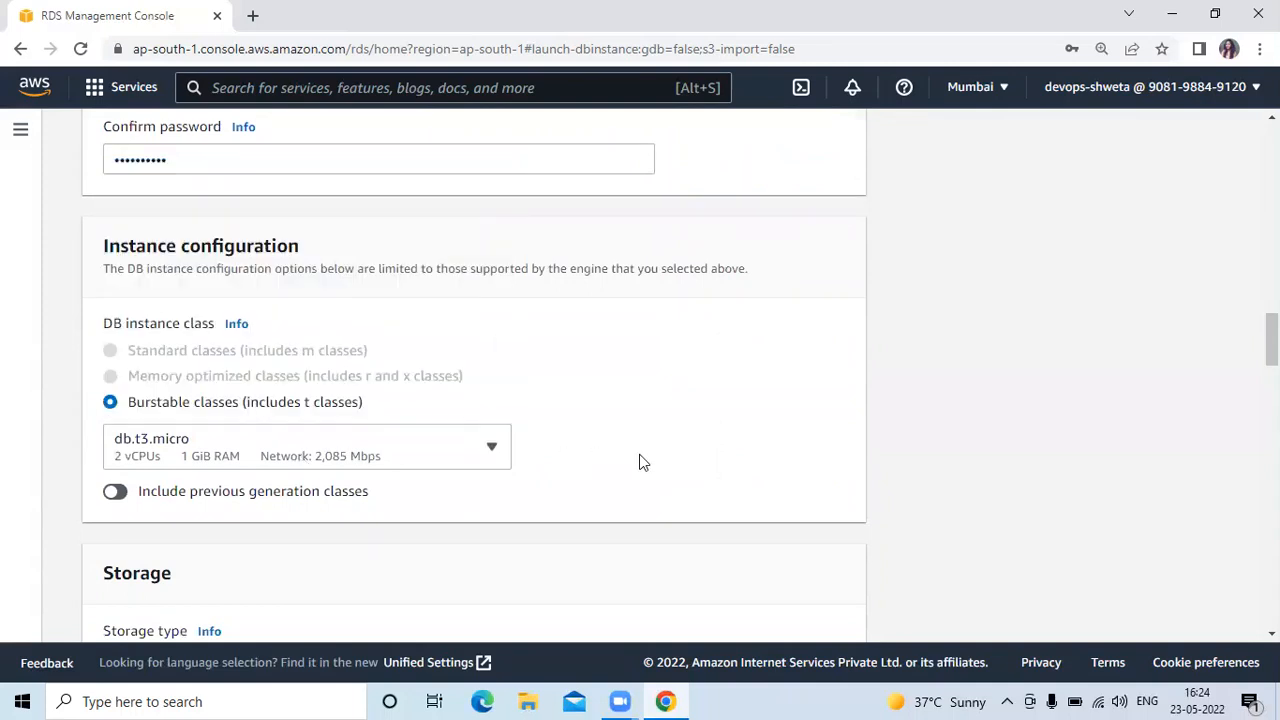
Step: Review the available storage types, keeping General Purpose SSD (gp2) with 20 GiB of allocated storage
scroll(917, 289, down, 4)
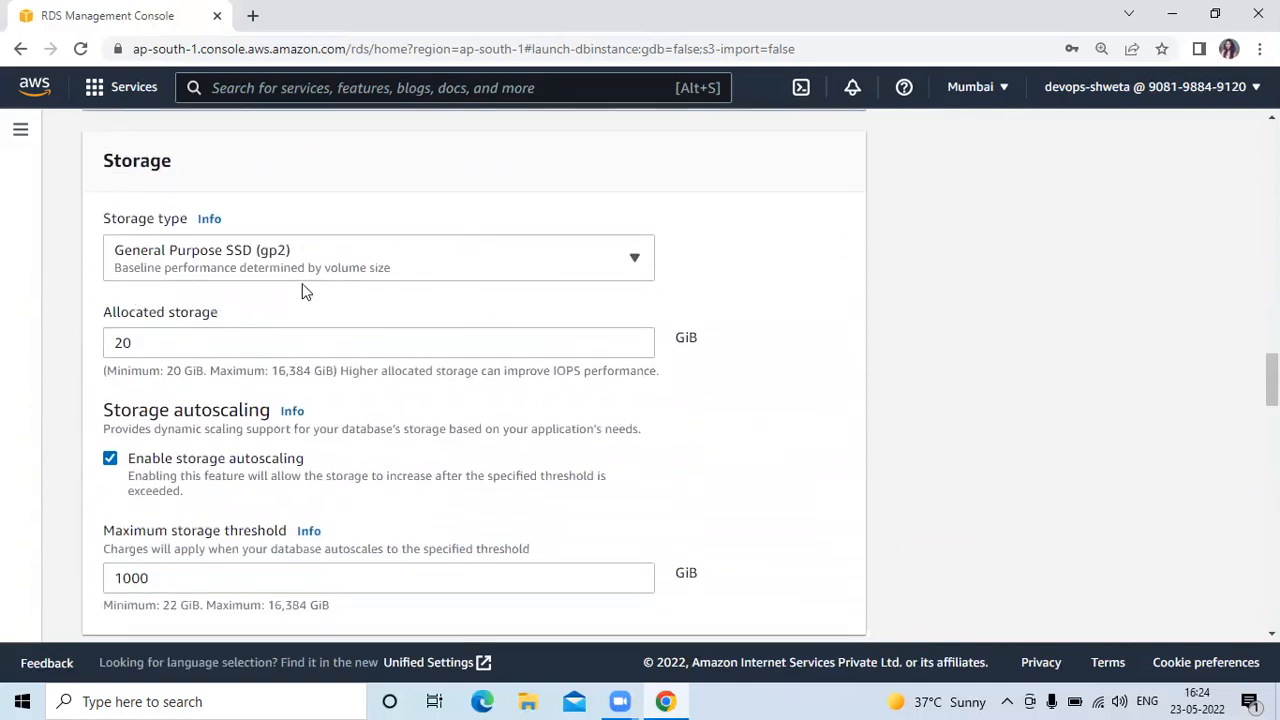
click(503, 258)
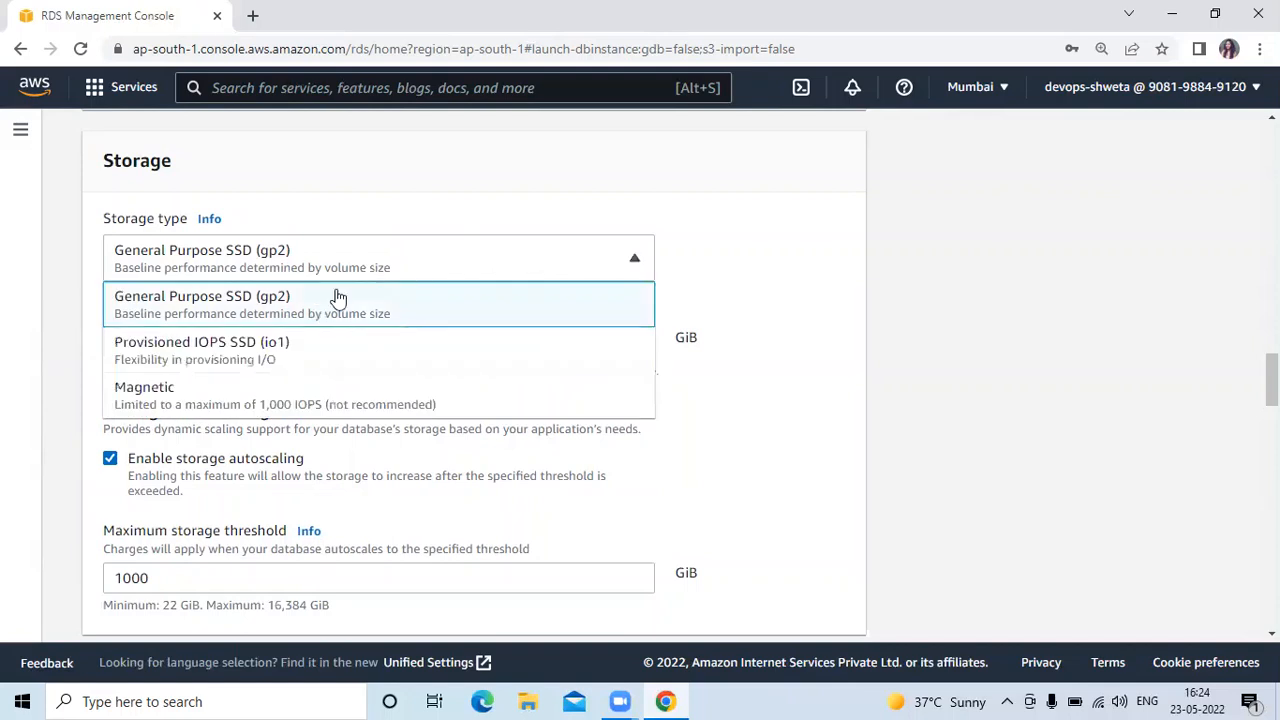
click(785, 330)
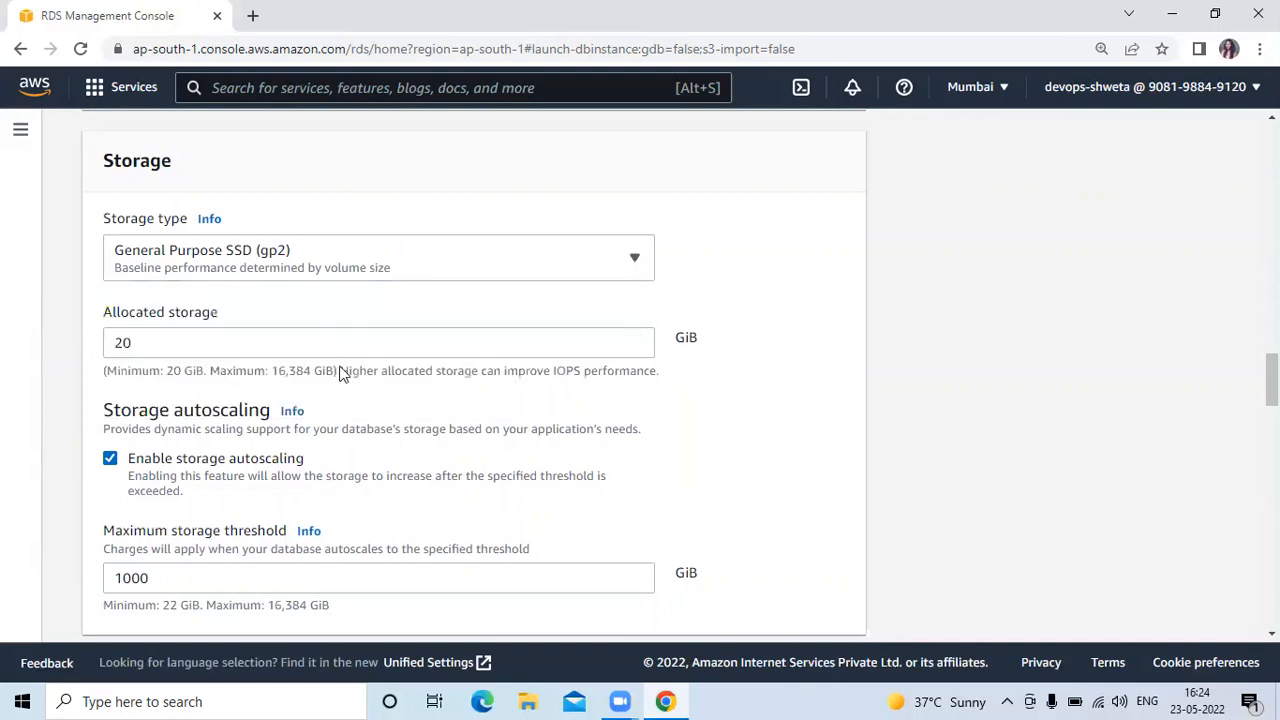
click(304, 342)
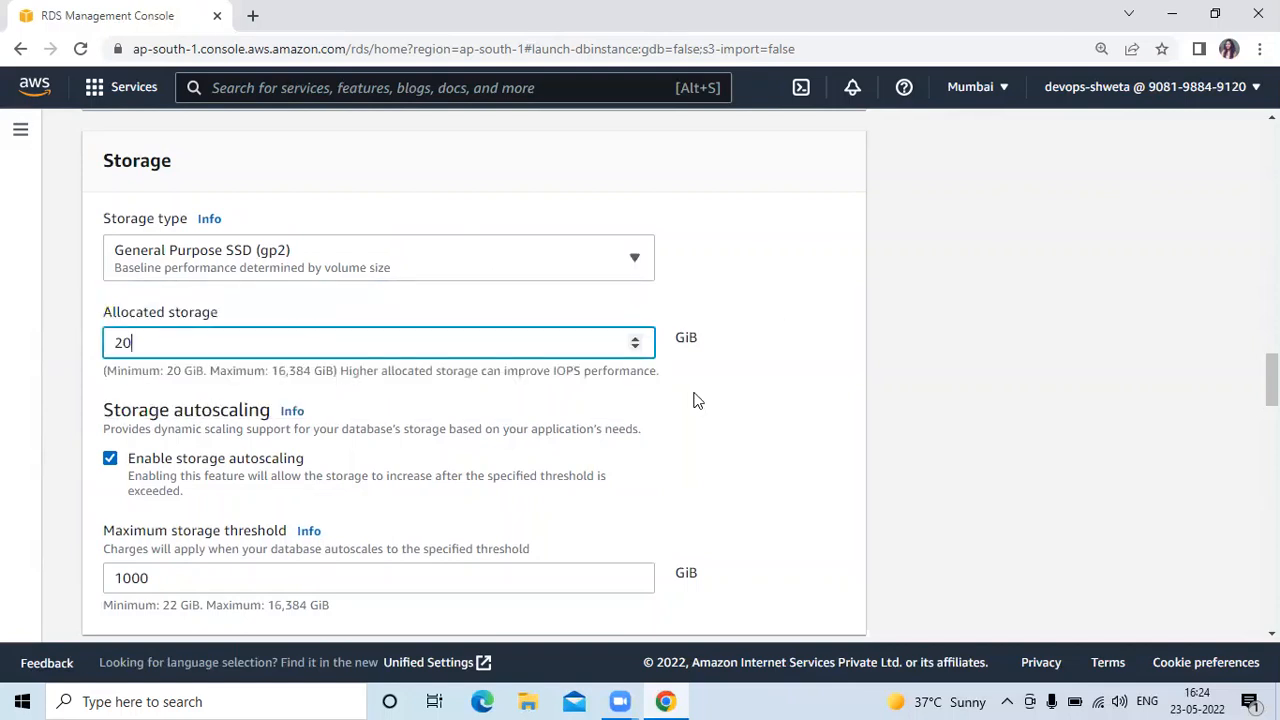
Step: Review the availability and connectivity settings and the VPC choices, keeping IPv4 and the Default VPC
scroll(1270, 380, down, 4)
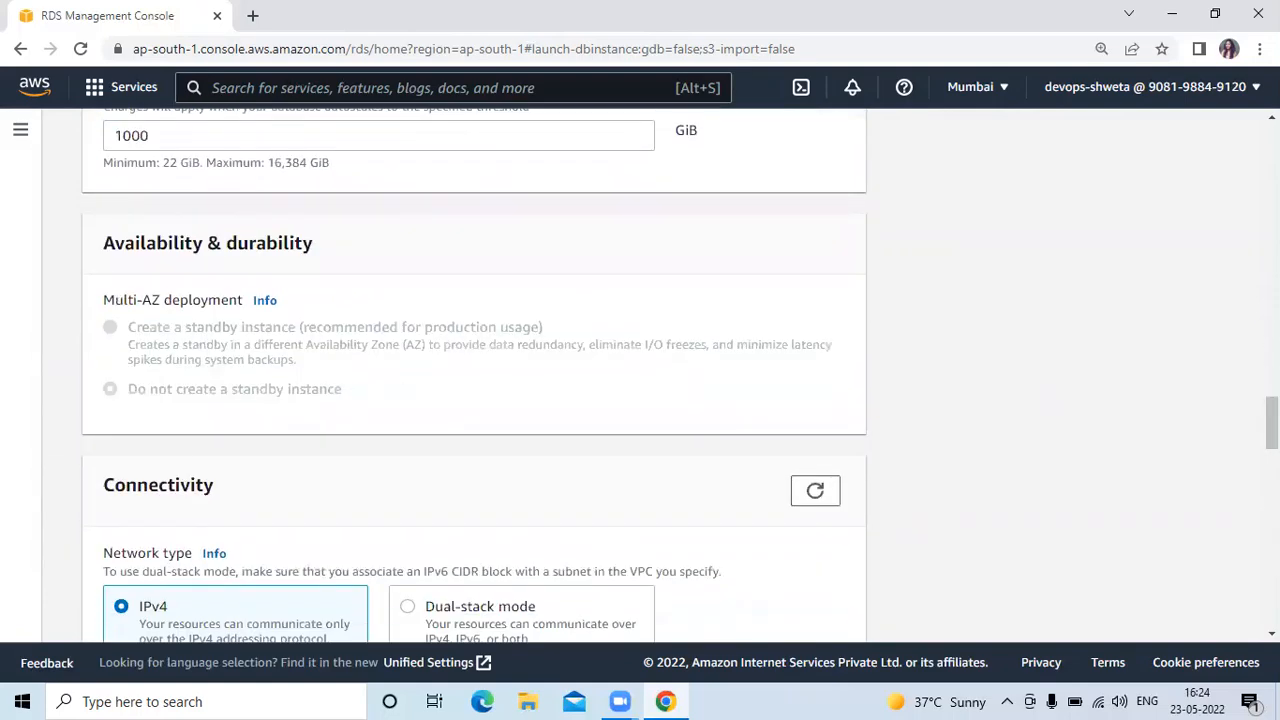
scroll(679, 376, down, 3)
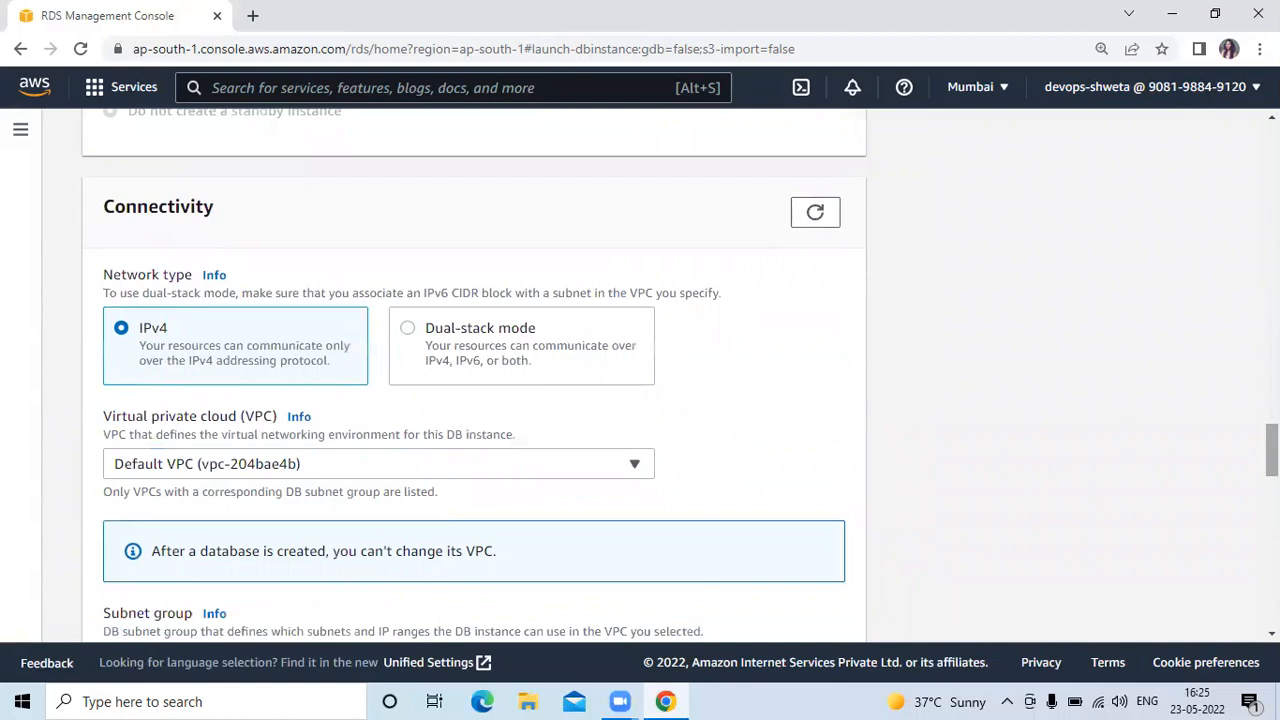
scroll(700, 357, down, 1)
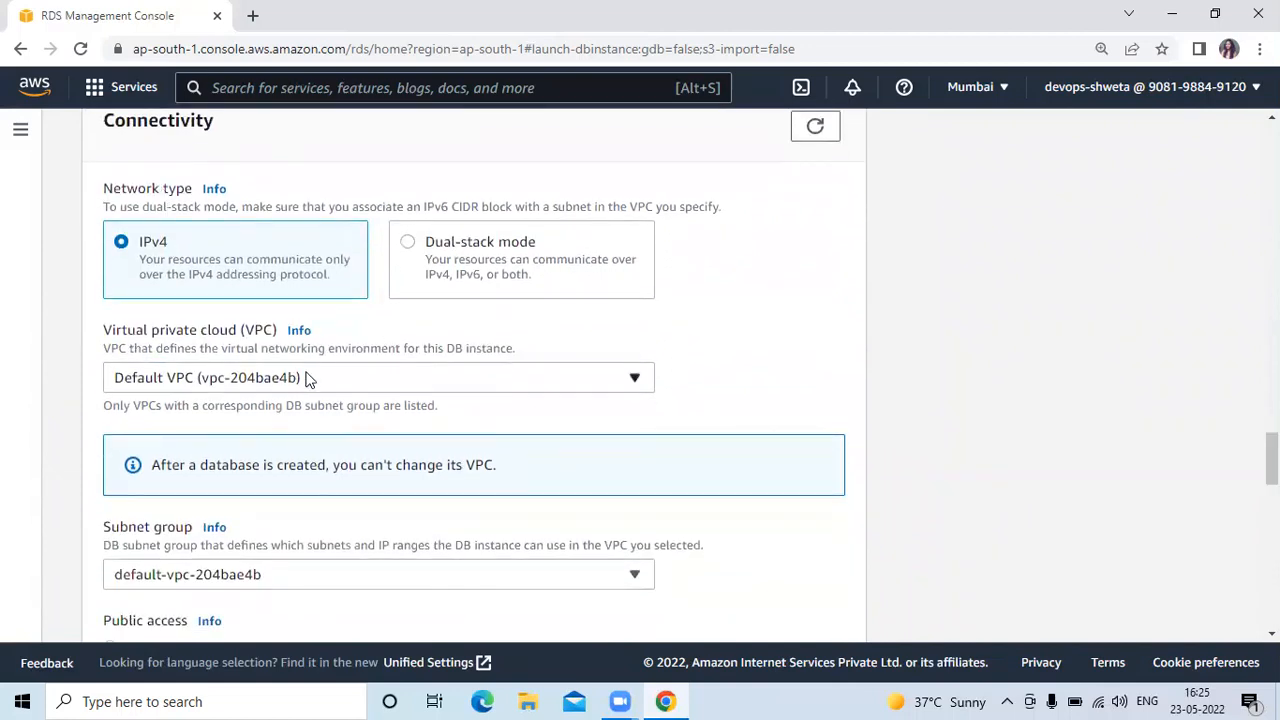
click(355, 389)
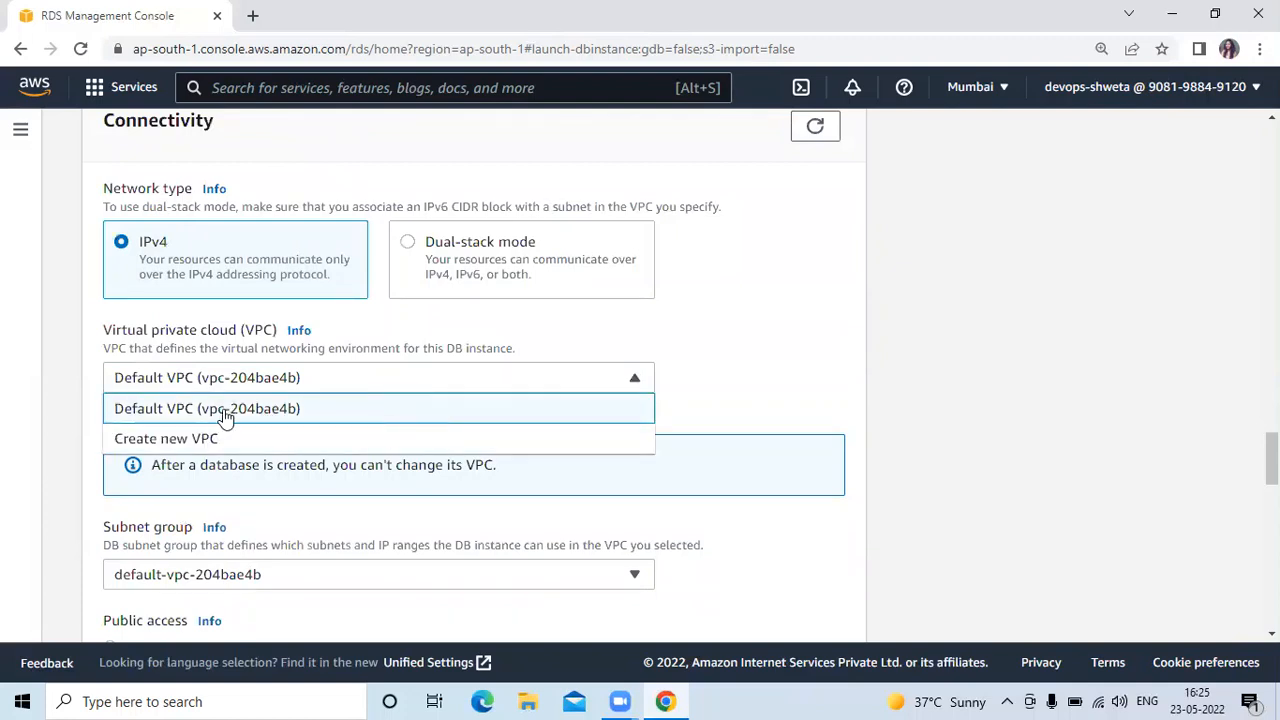
click(800, 380)
click(540, 377)
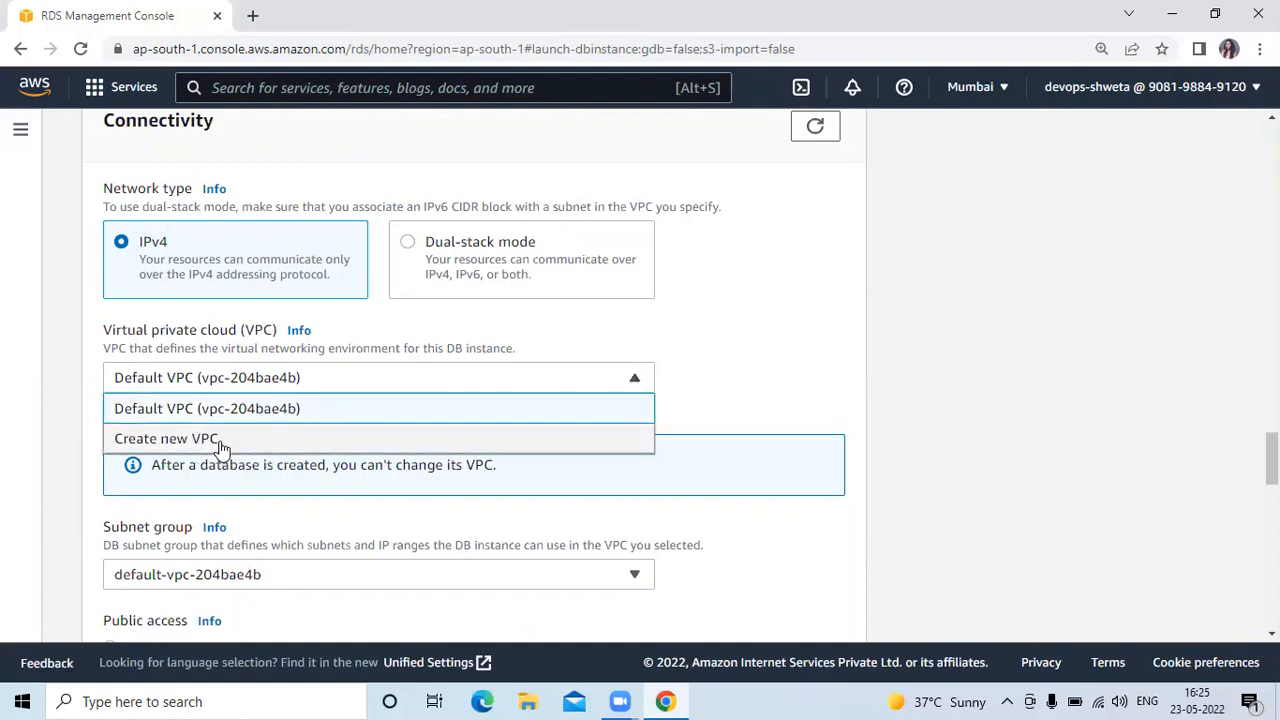
click(748, 388)
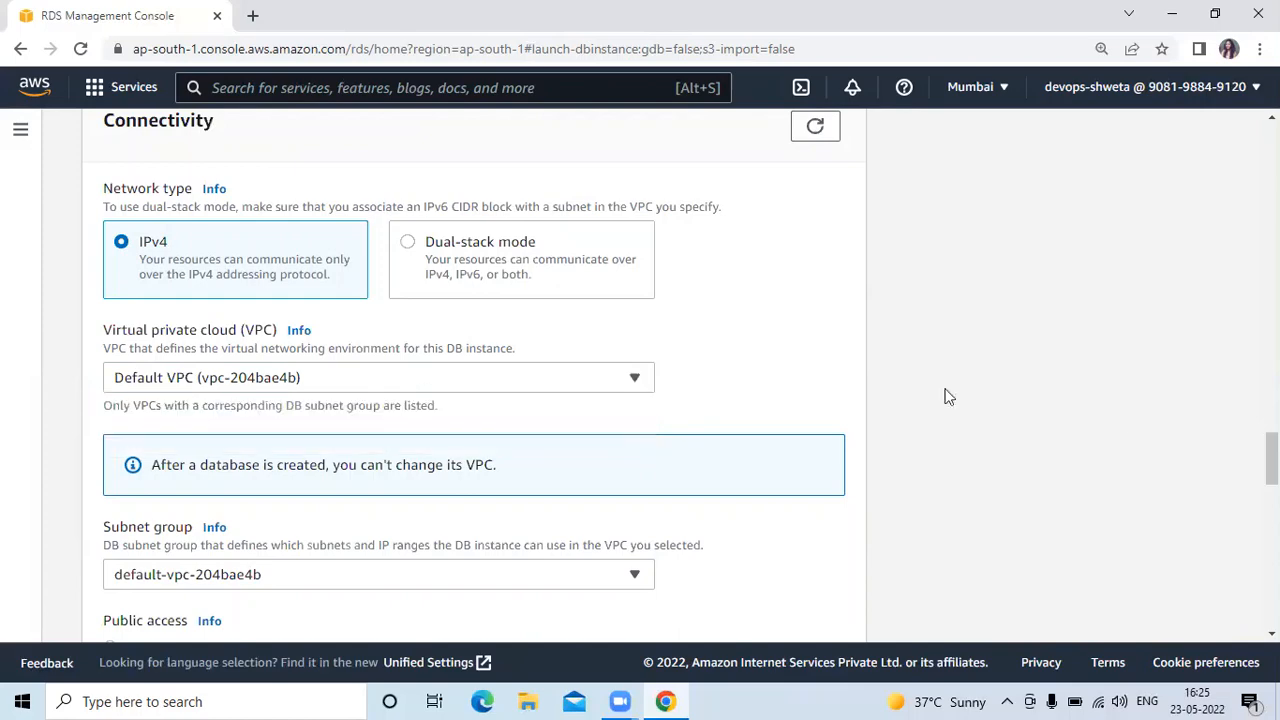
Step: Keep the default subnet group and set public access for the DB instance to Yes
scroll(1271, 460, down, 3)
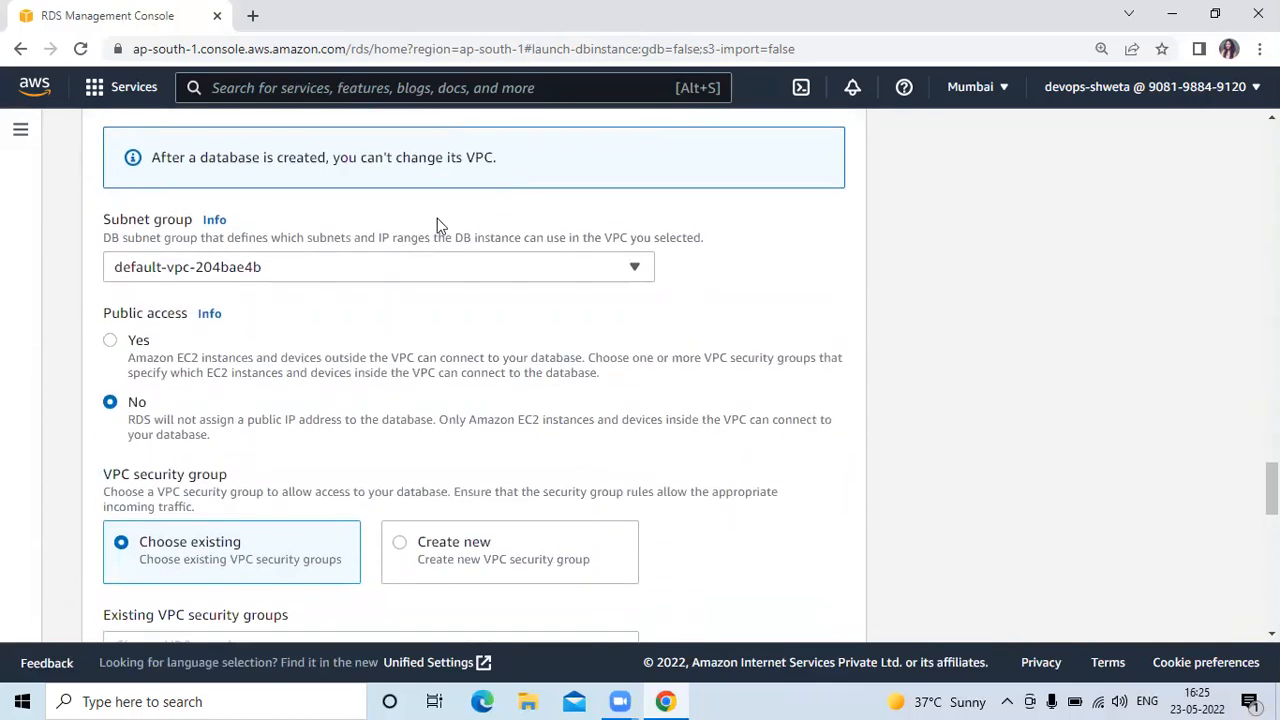
click(337, 277)
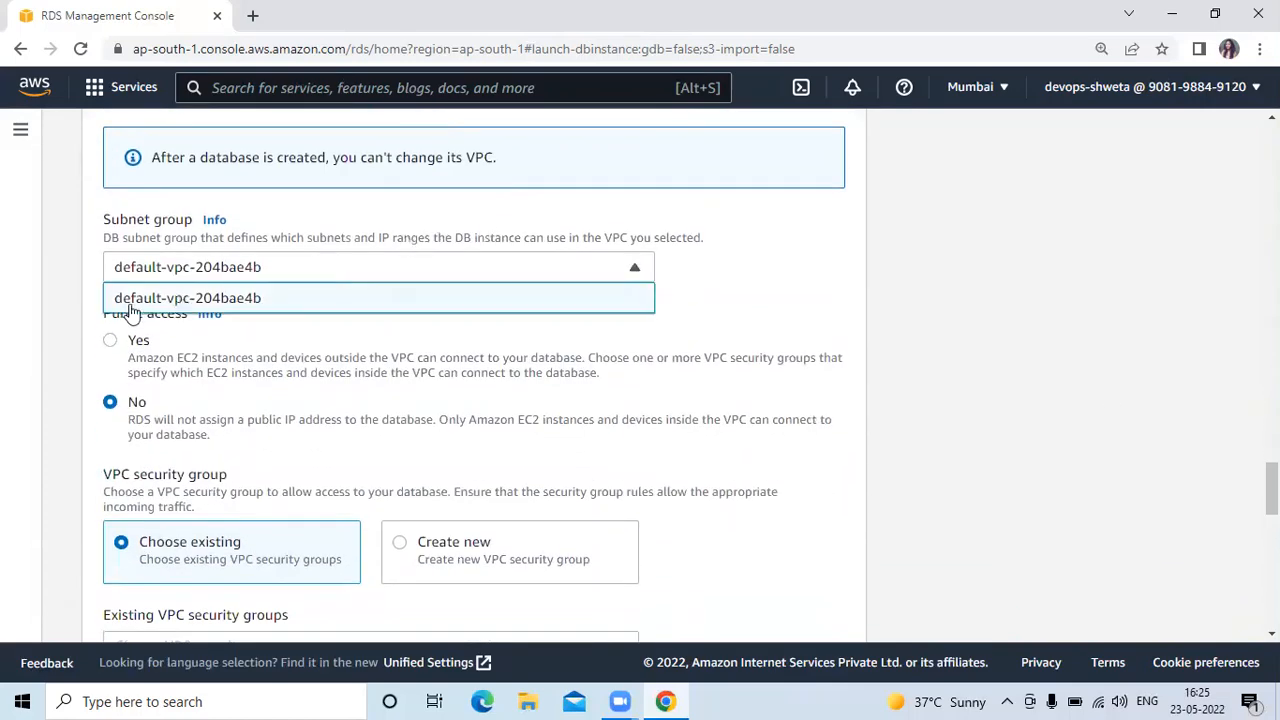
click(404, 308)
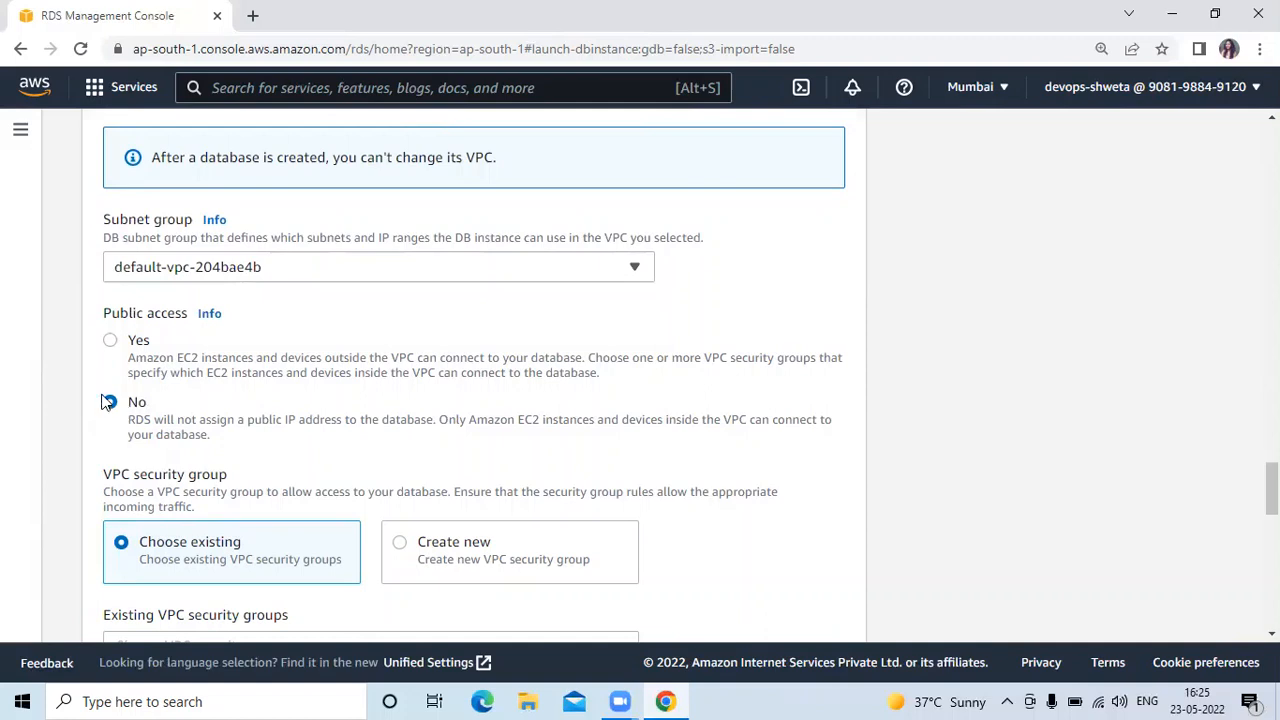
click(111, 341)
Step: Choose to create a new VPC security group for the database and name it demo-RDS
drag(1272, 490, 1272, 517)
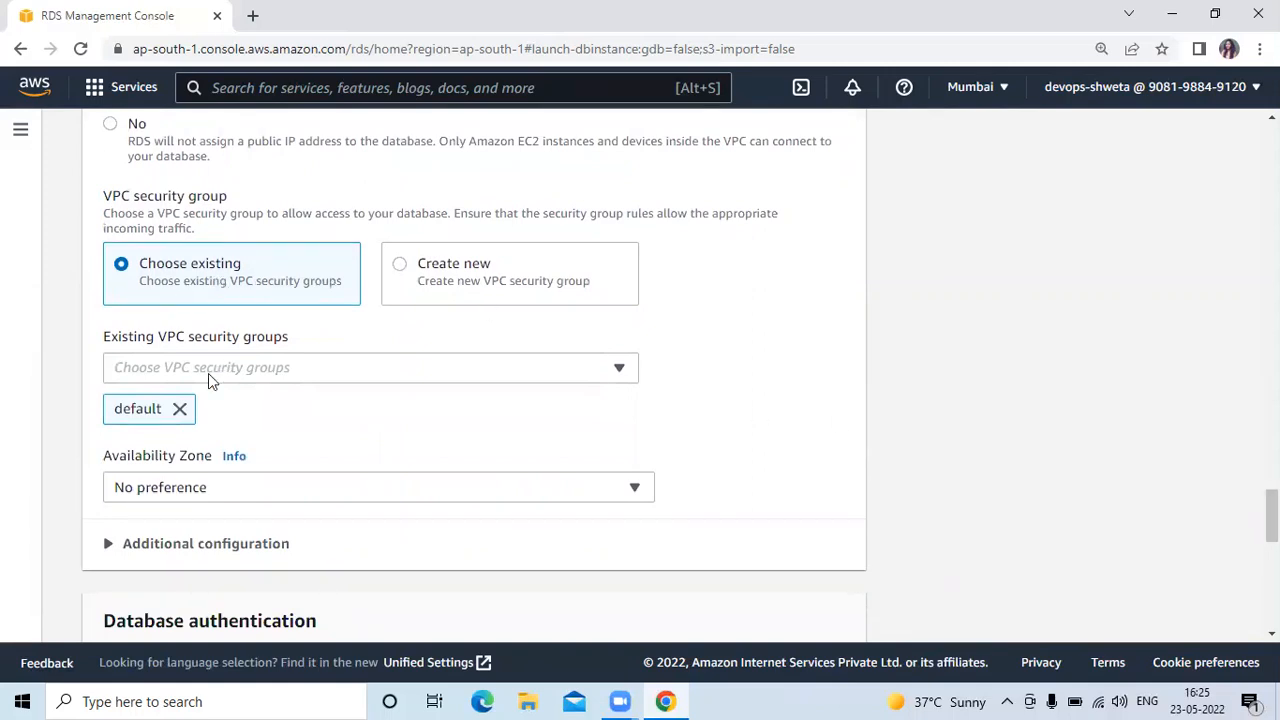
click(400, 266)
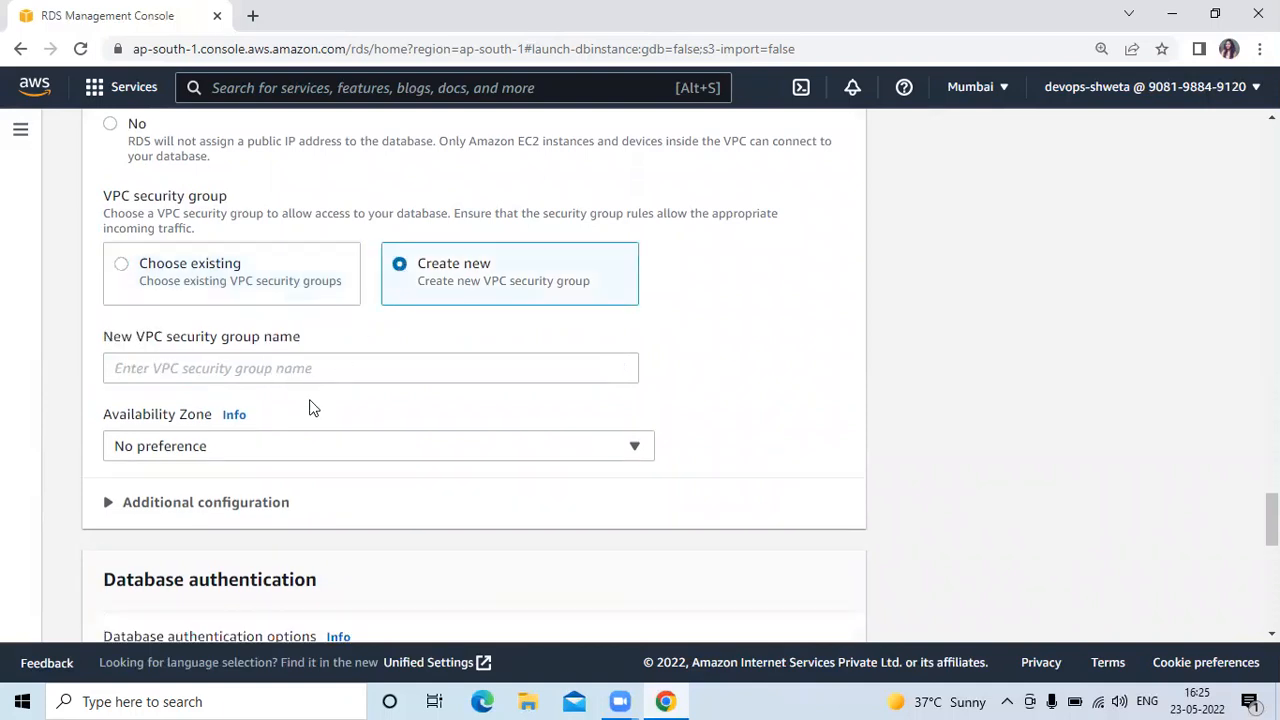
click(306, 370)
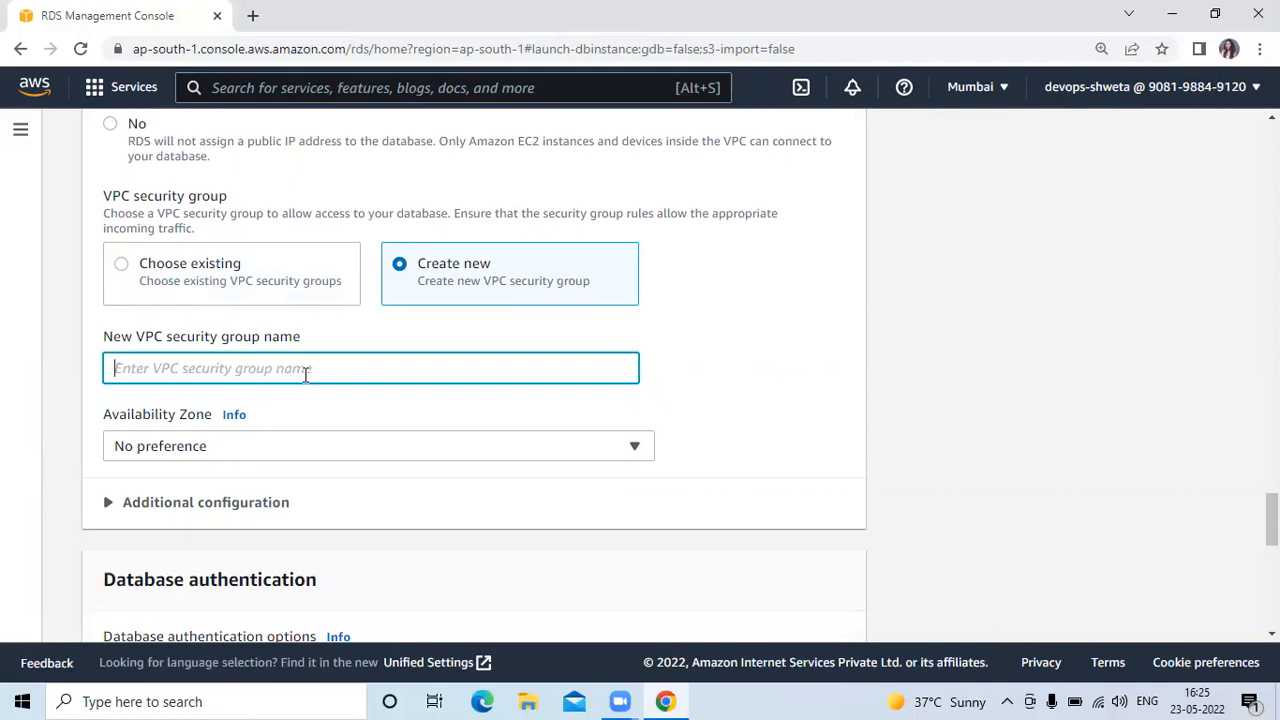
text(dem)
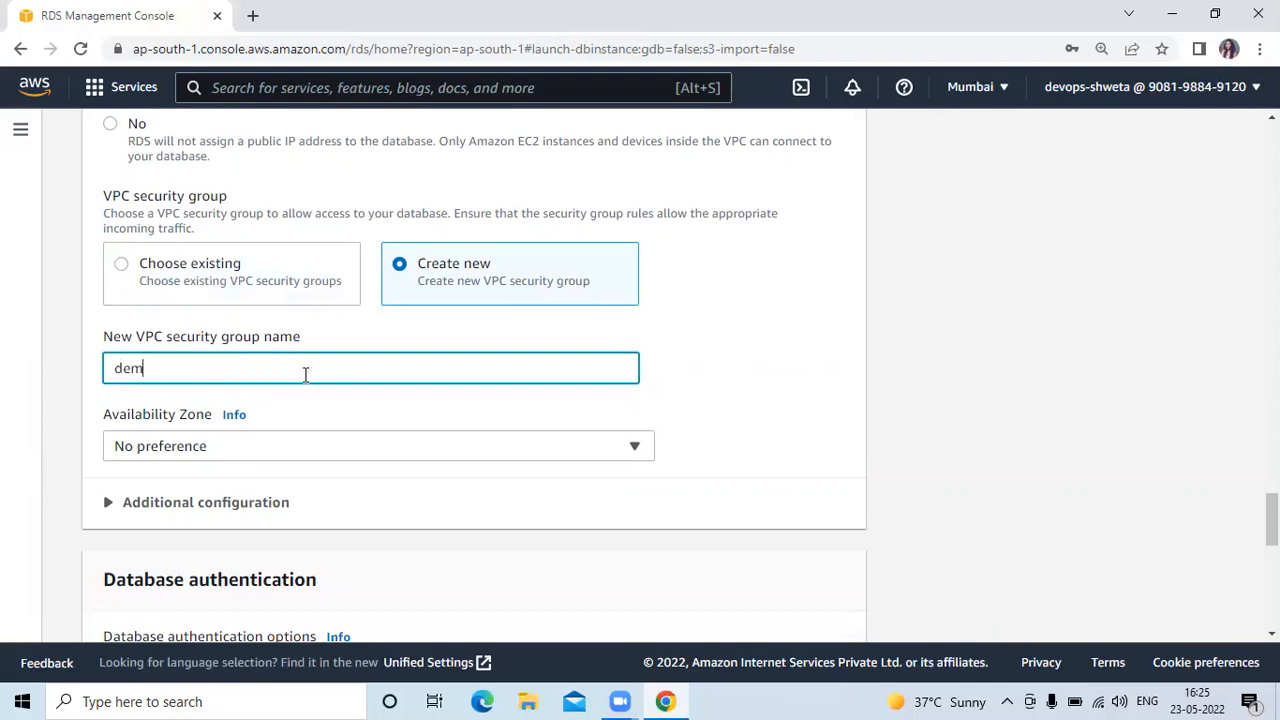
text(o-RDS)
Step: Set the Availability Zone to ap-south-1a and keep 3306 as the database port in the additional connectivity configuration
click(270, 446)
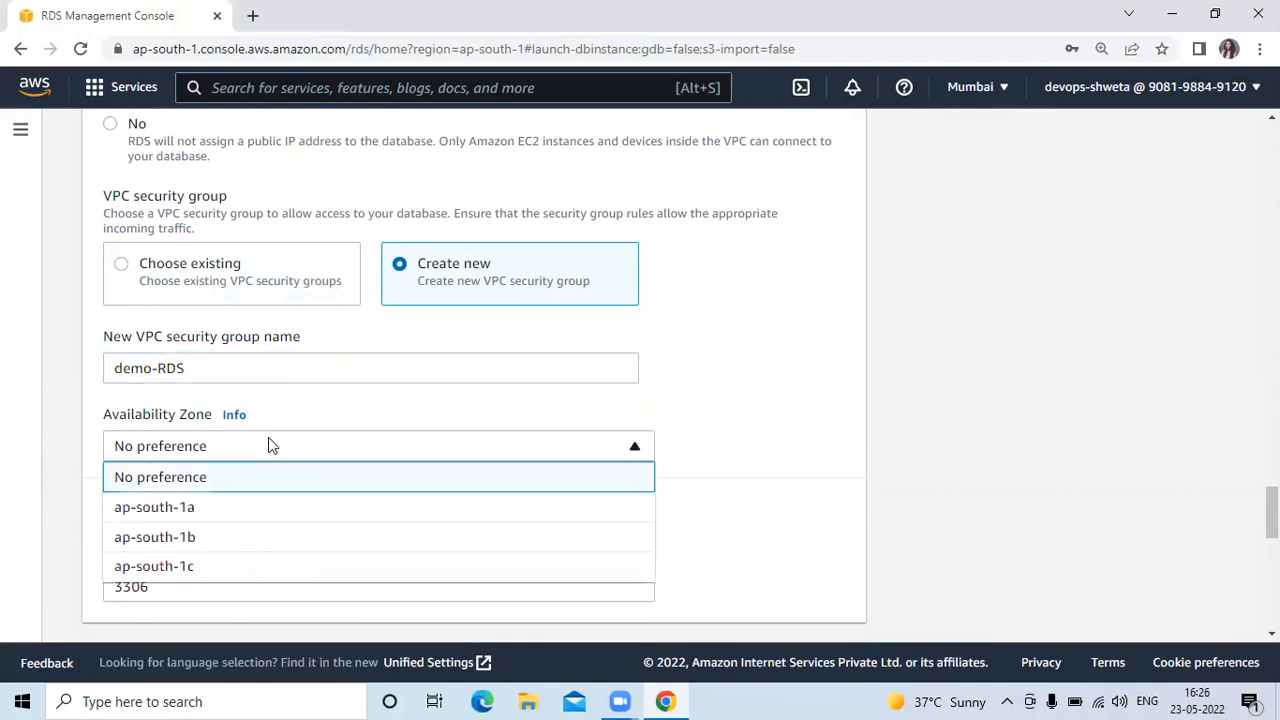
click(242, 513)
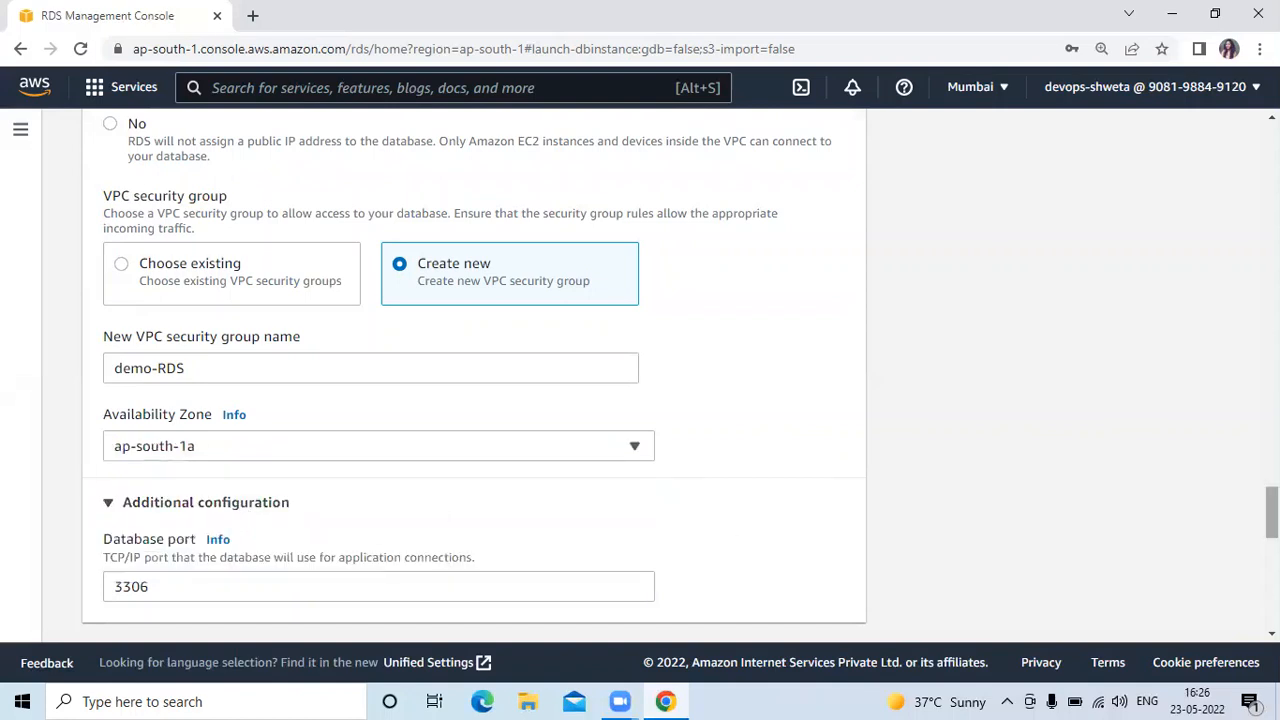
scroll(343, 366, down, 2)
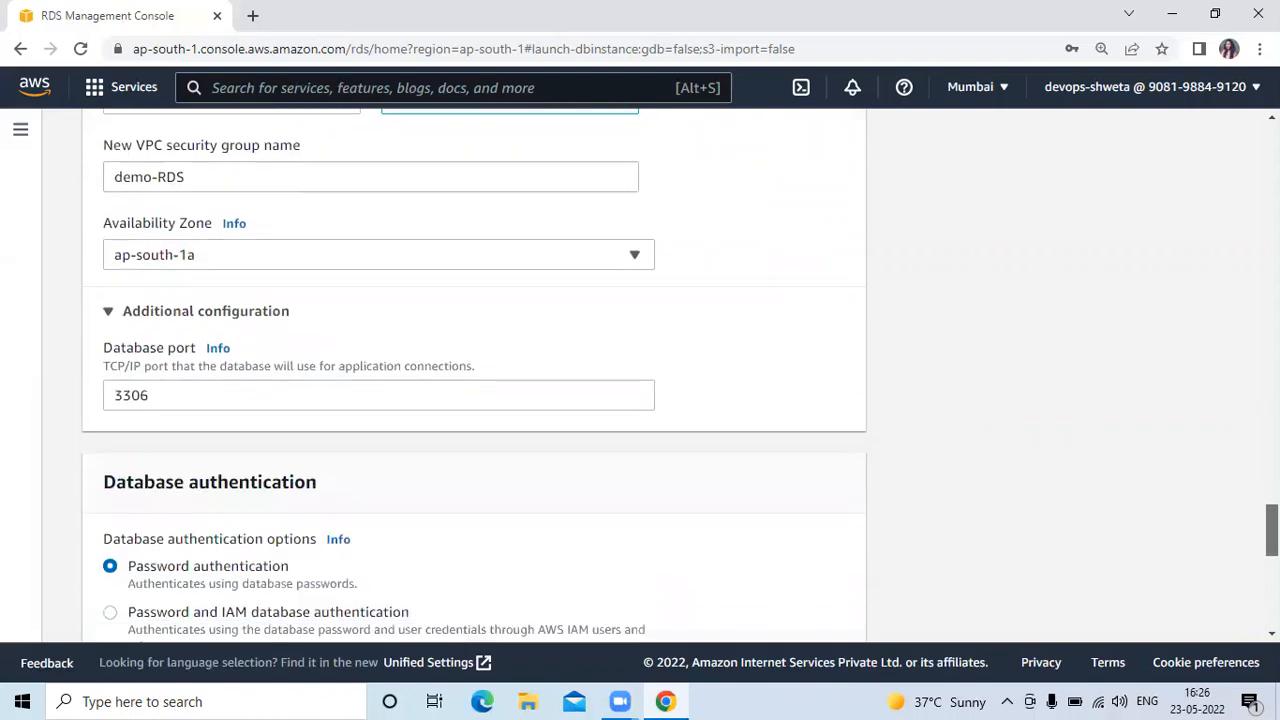
click(174, 392)
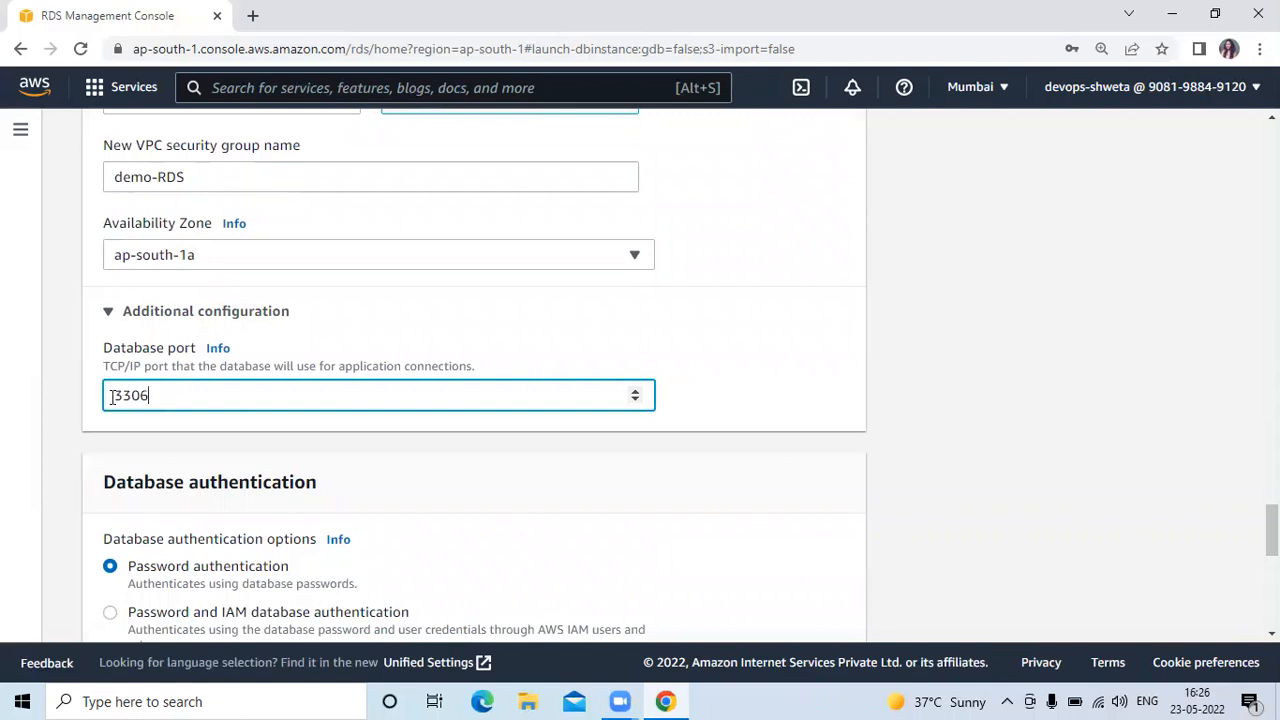
drag(112, 396, 150, 400)
click(248, 392)
double_click(157, 398)
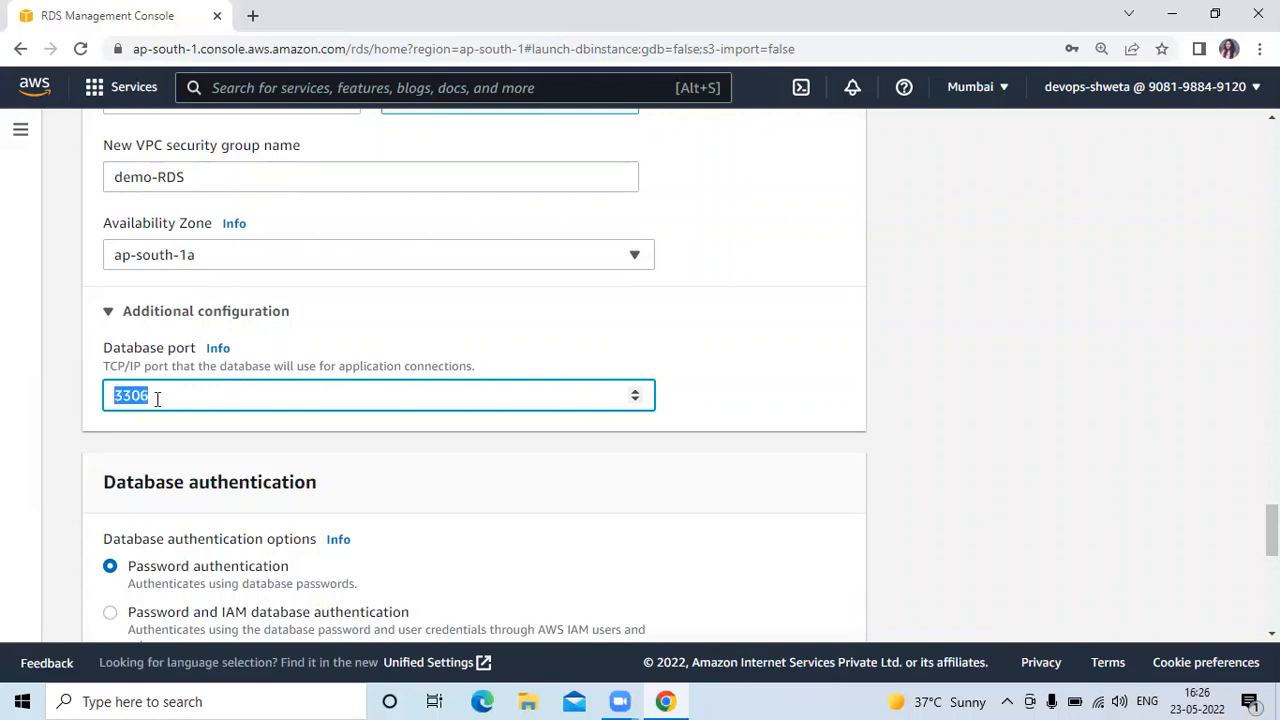
click(450, 453)
Step: Keep Password authentication as the database authentication option and create the database
scroll(450, 453, down, 3)
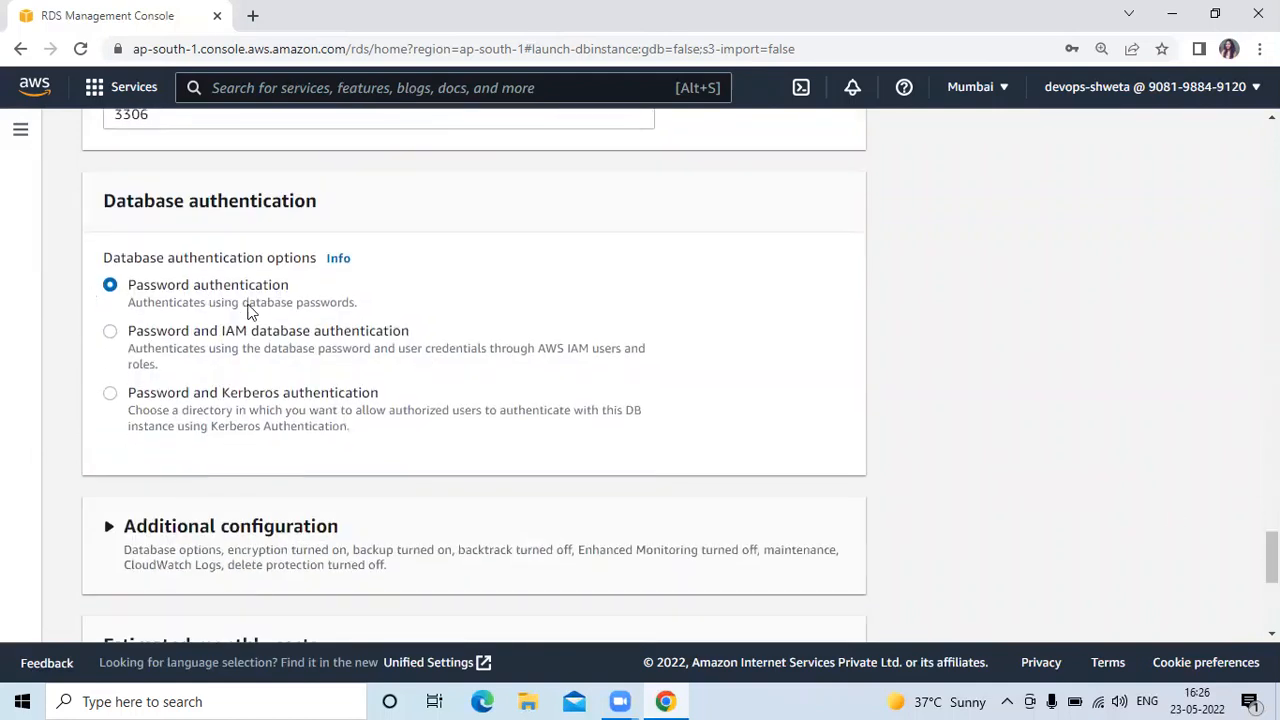
scroll(1271, 557, down, 5)
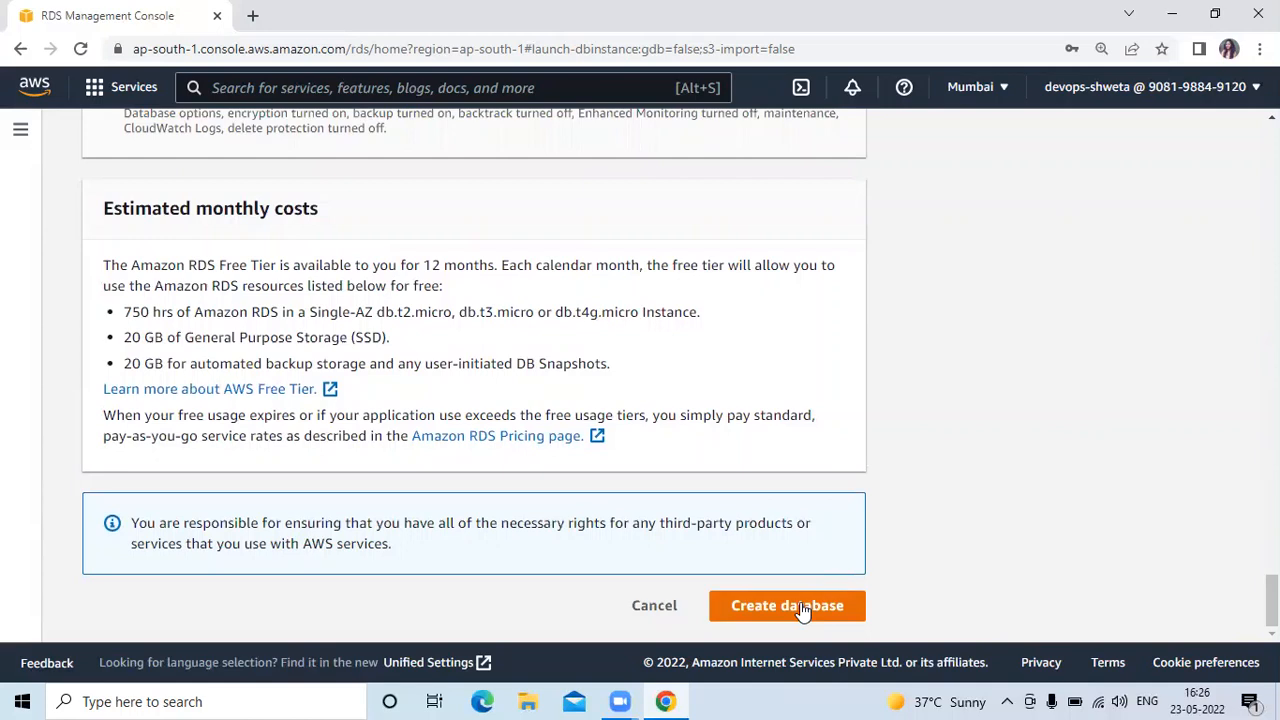
click(803, 606)
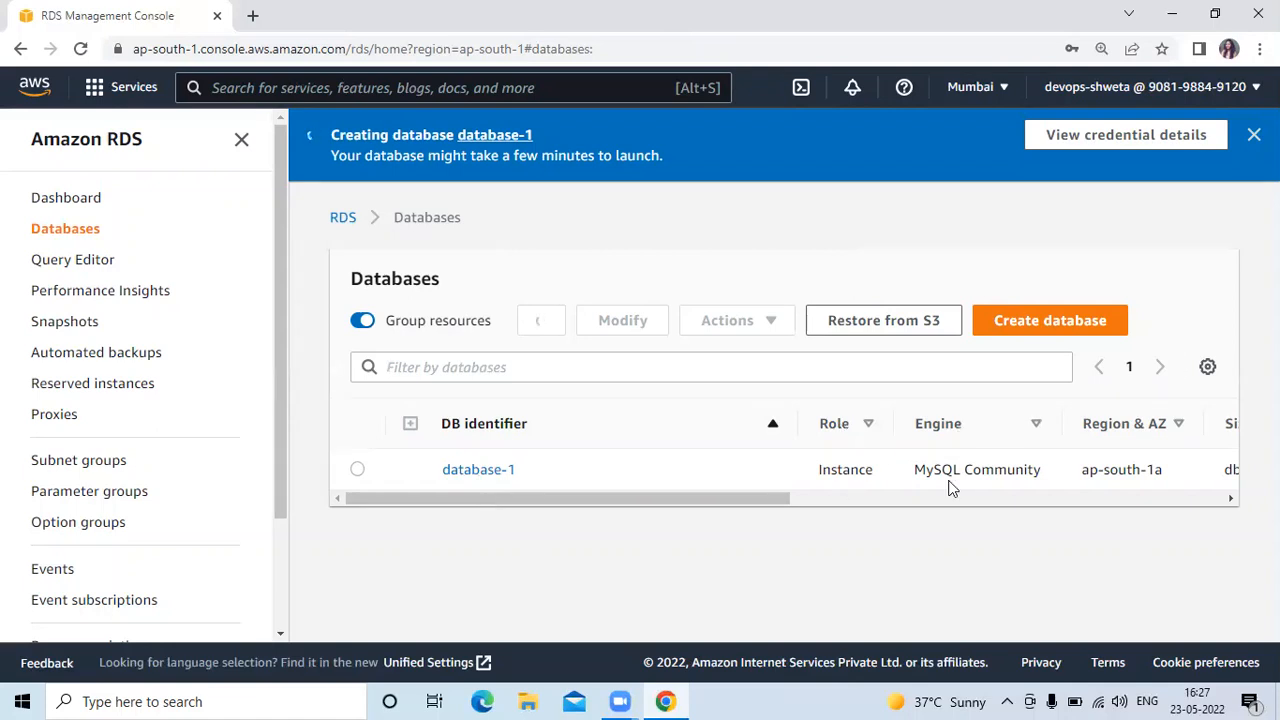
Step: Check the engine, Availability Zone, size, status and CPU columns of database-1 in the databases list
click(826, 499)
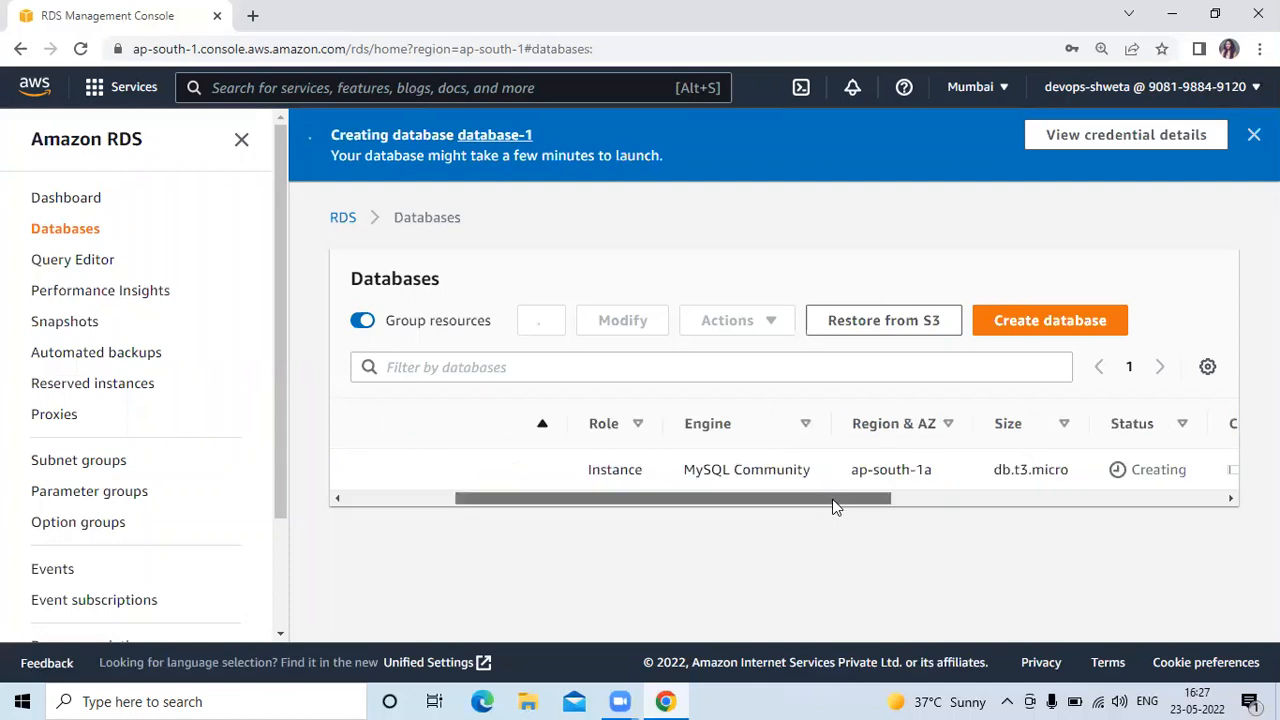
drag(835, 505, 846, 500)
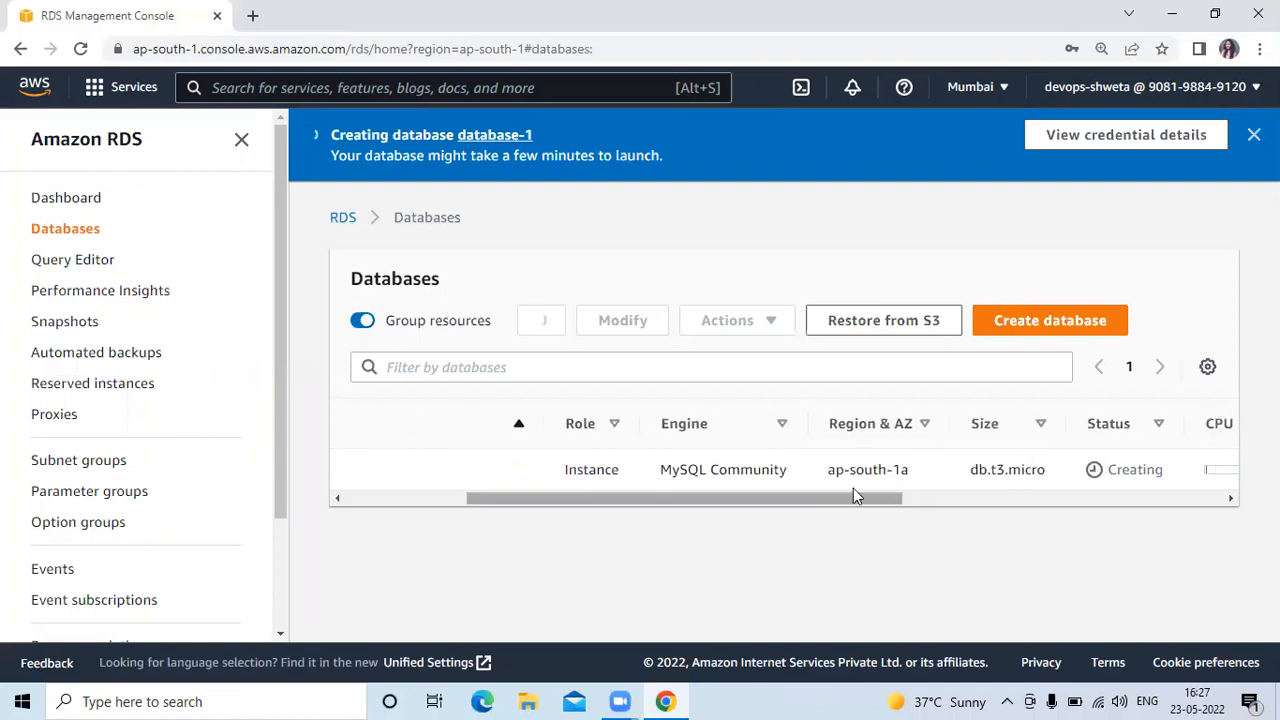
click(913, 503)
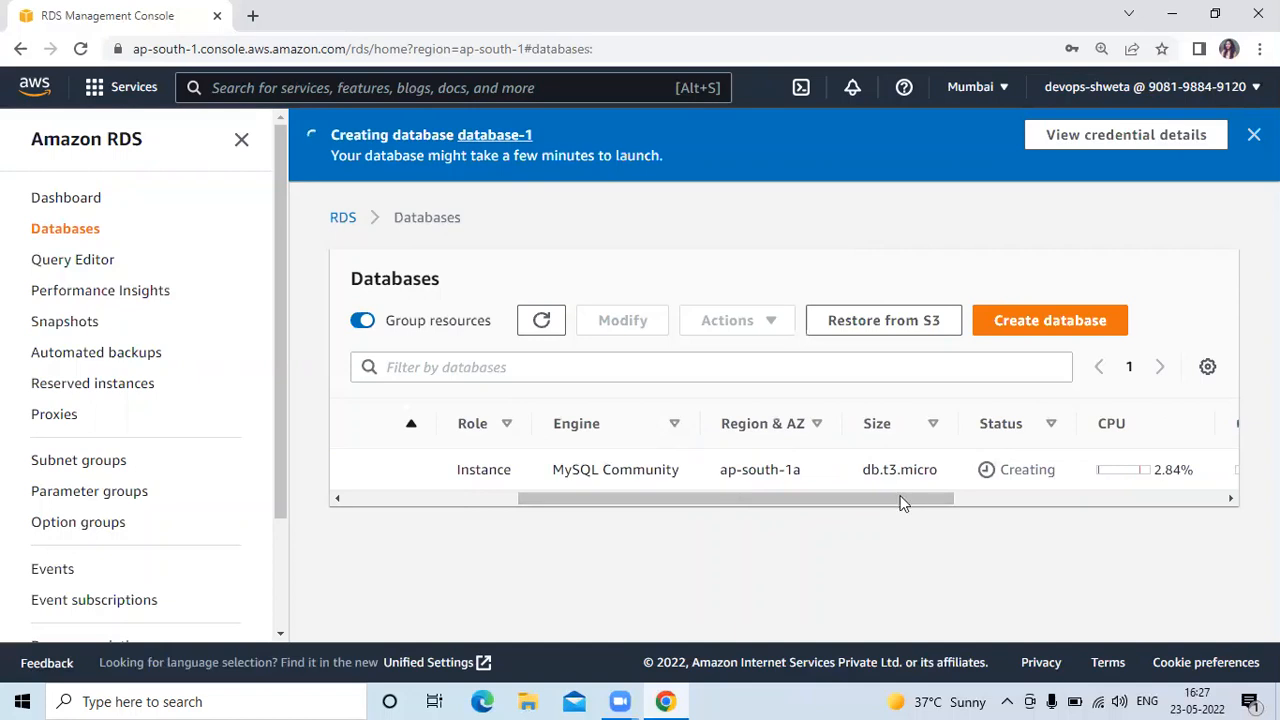
Step: Examine the remaining columns of database-1 in the databases list, including status, current activity, maintenance, VPC and Multi-AZ
click(999, 498)
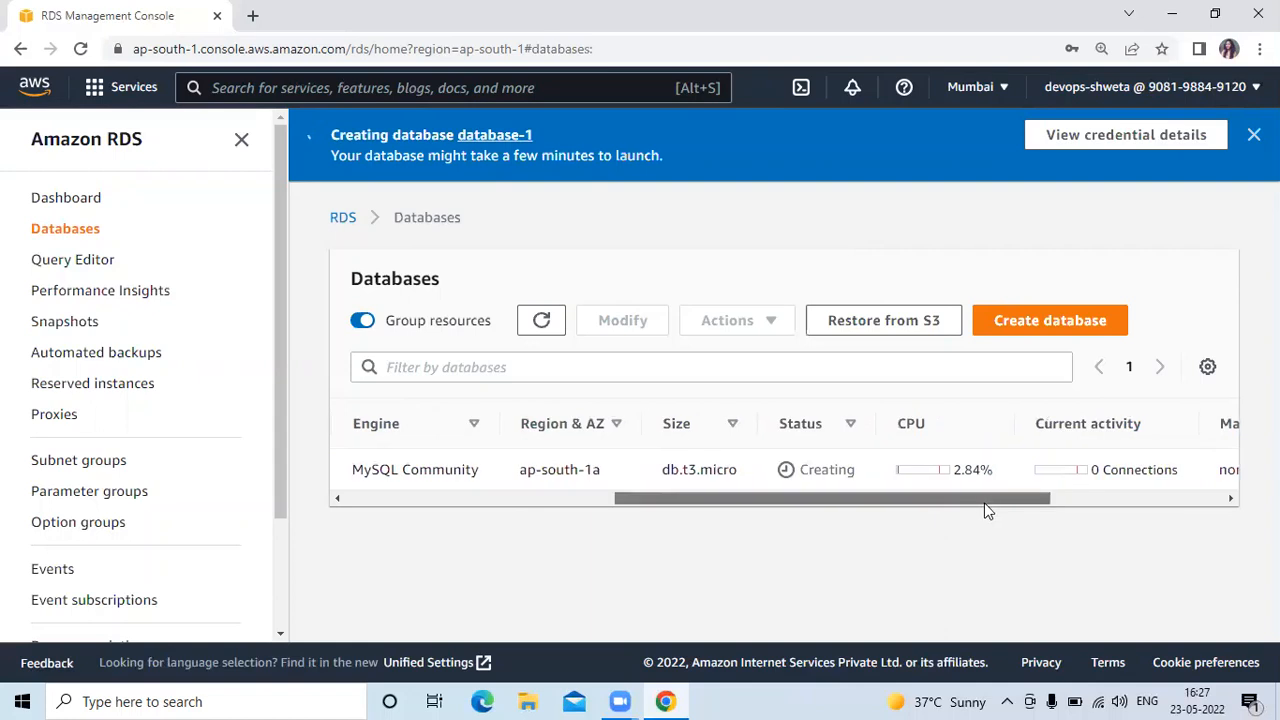
scroll(1030, 500, right, 5)
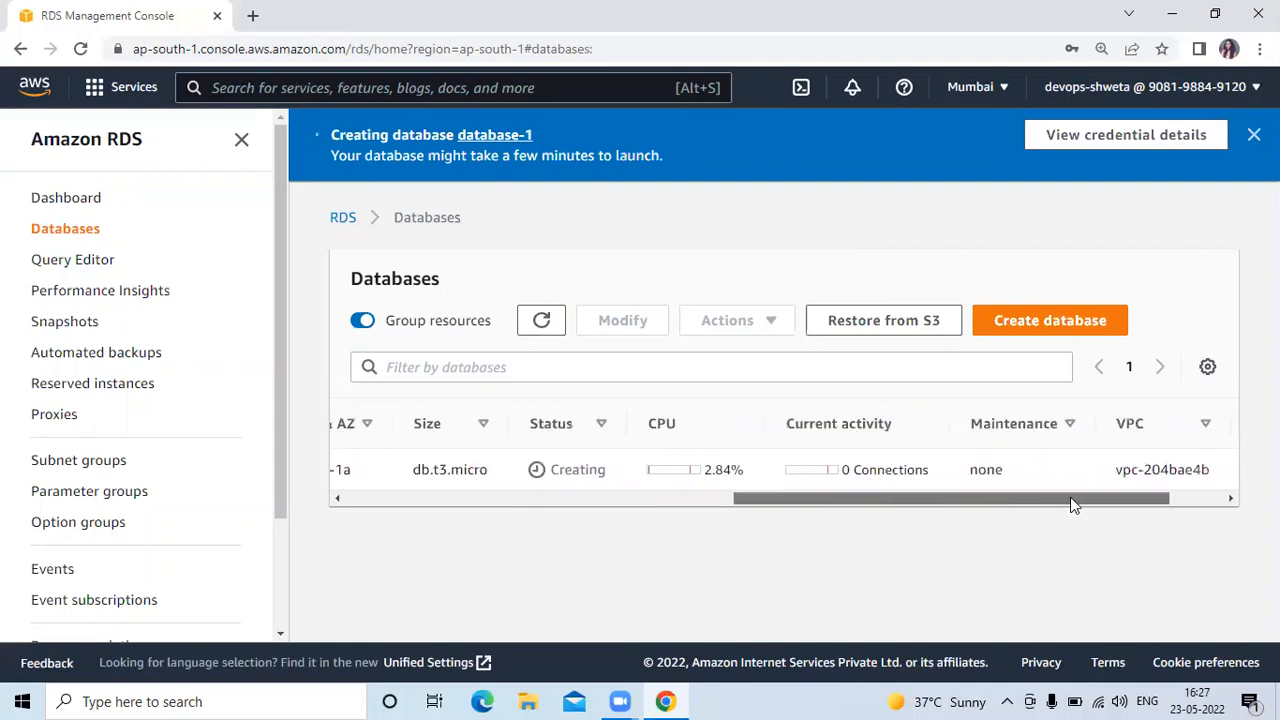
scroll(1070, 497, right, 1)
scroll(1165, 480, right, 3)
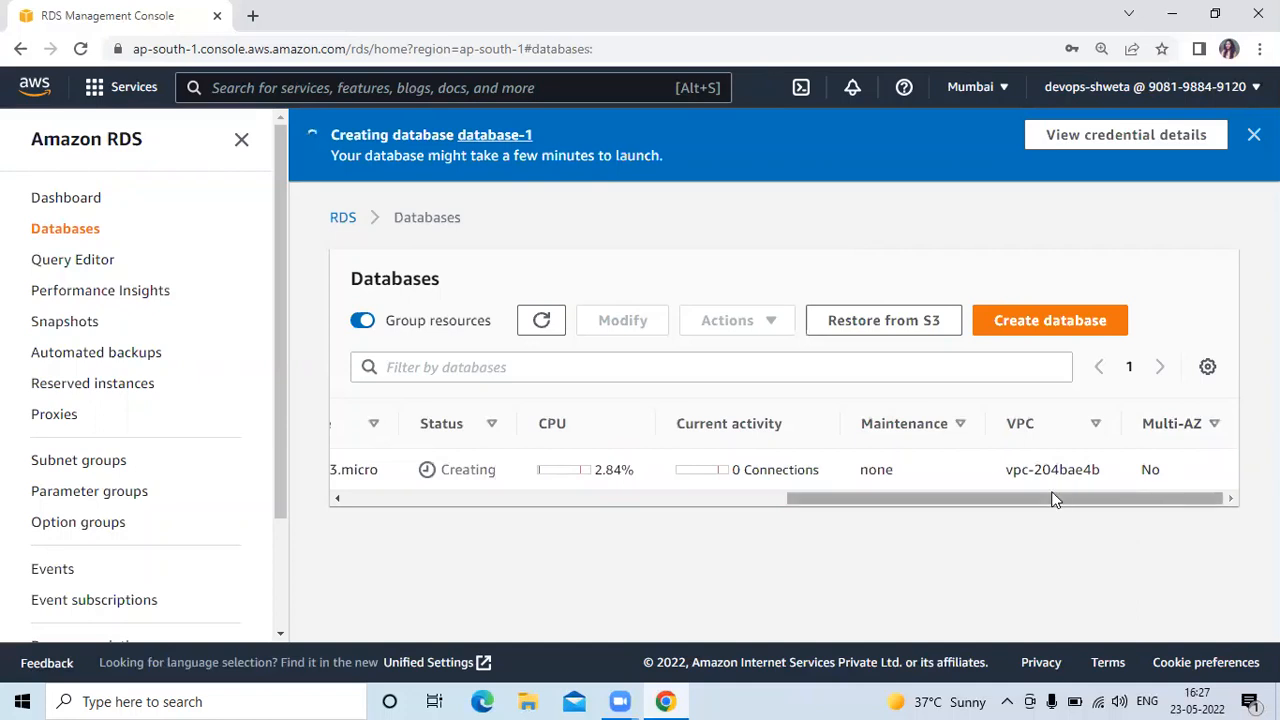
drag(957, 502, 763, 500)
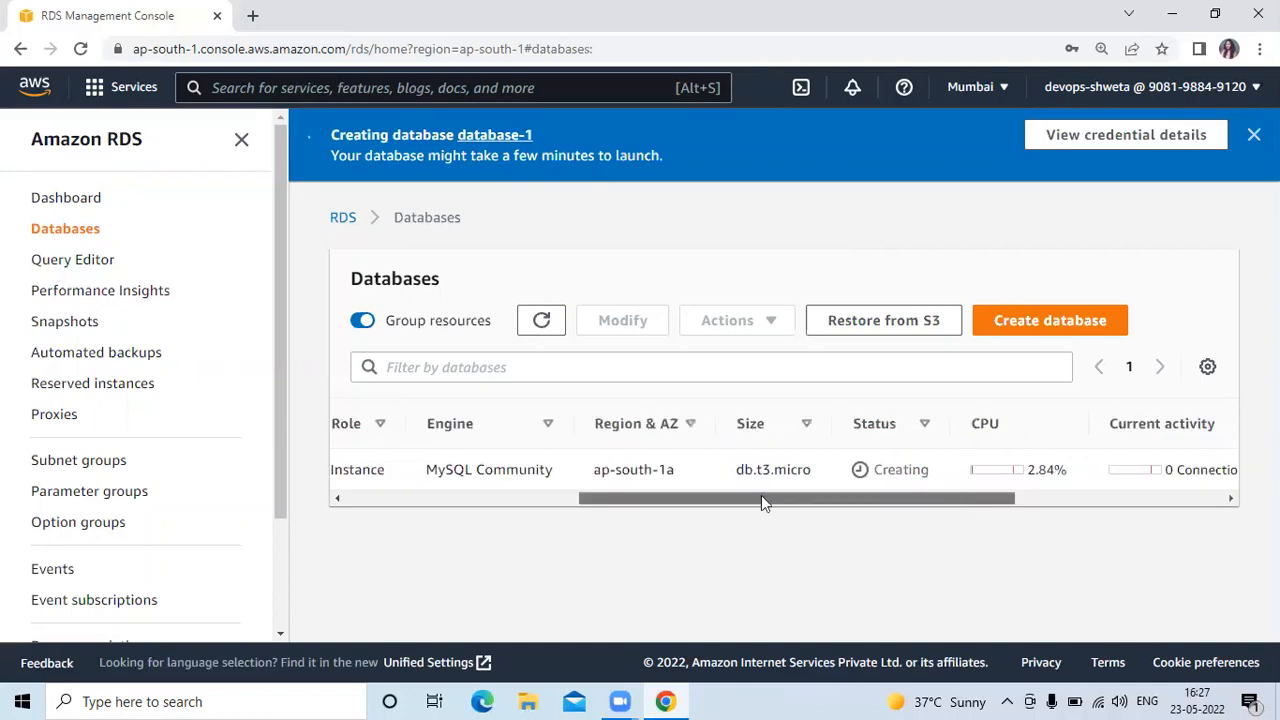
click(467, 500)
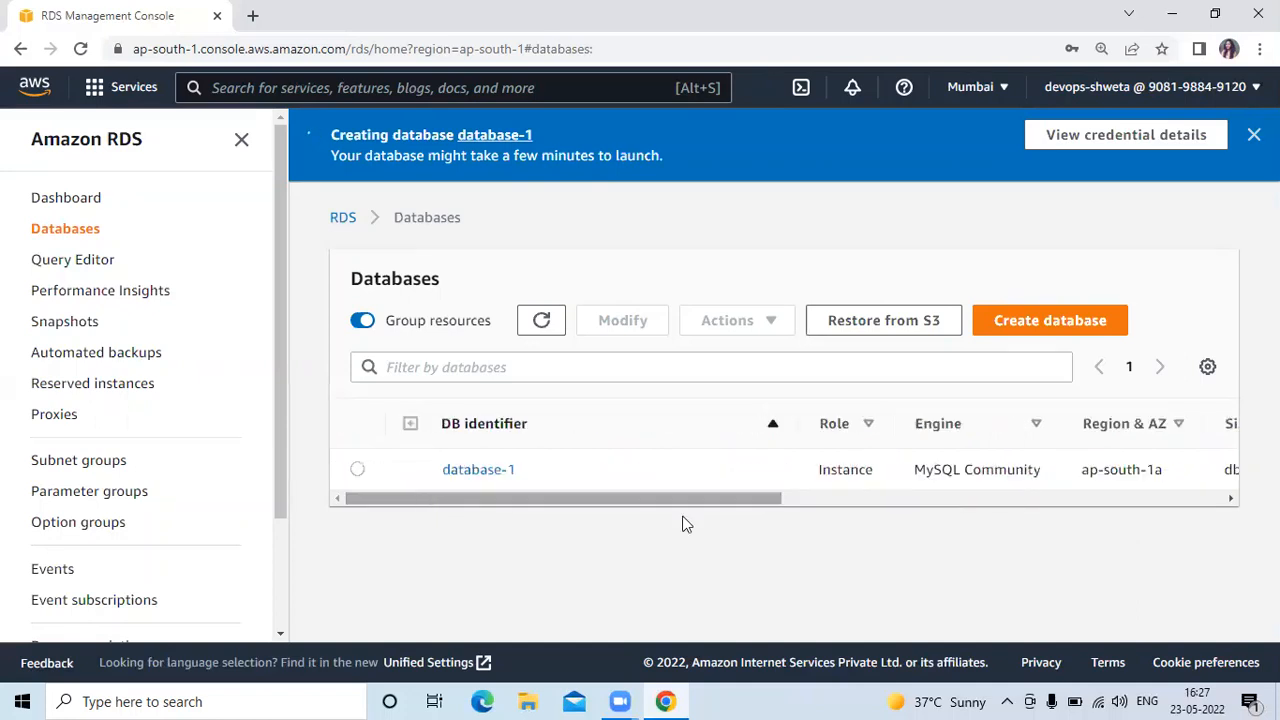
click(874, 502)
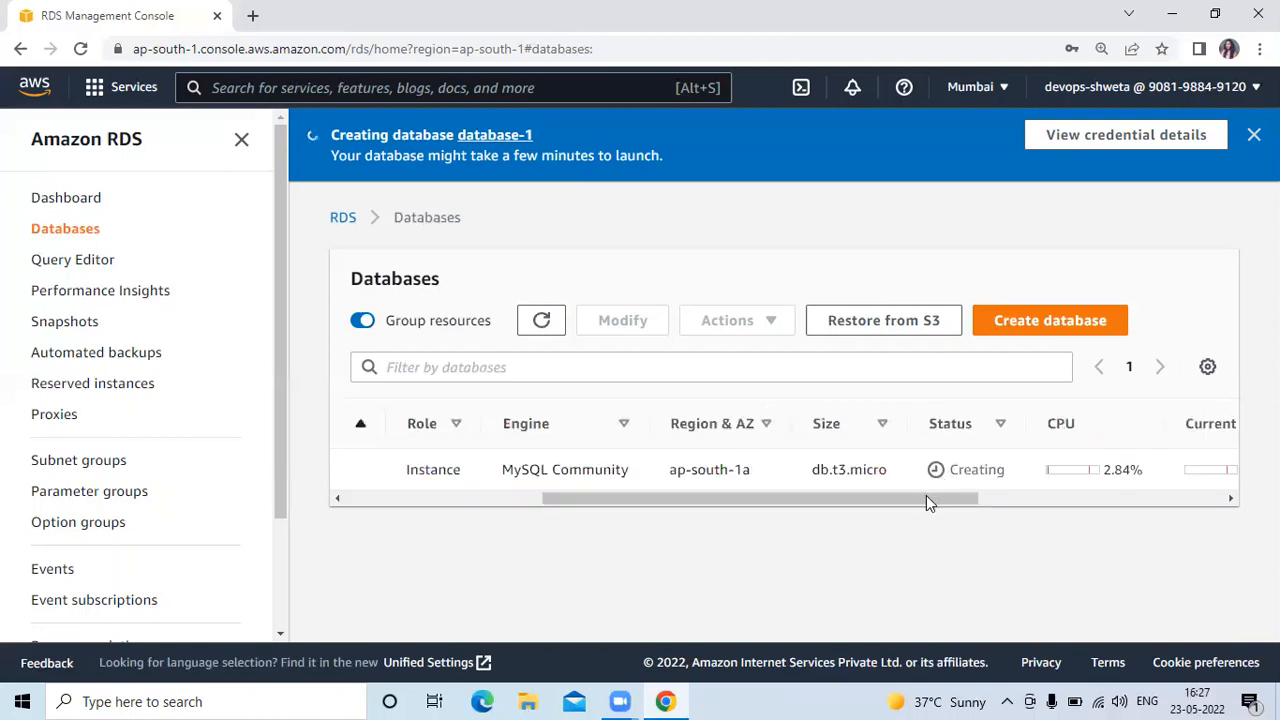
drag(928, 499, 978, 505)
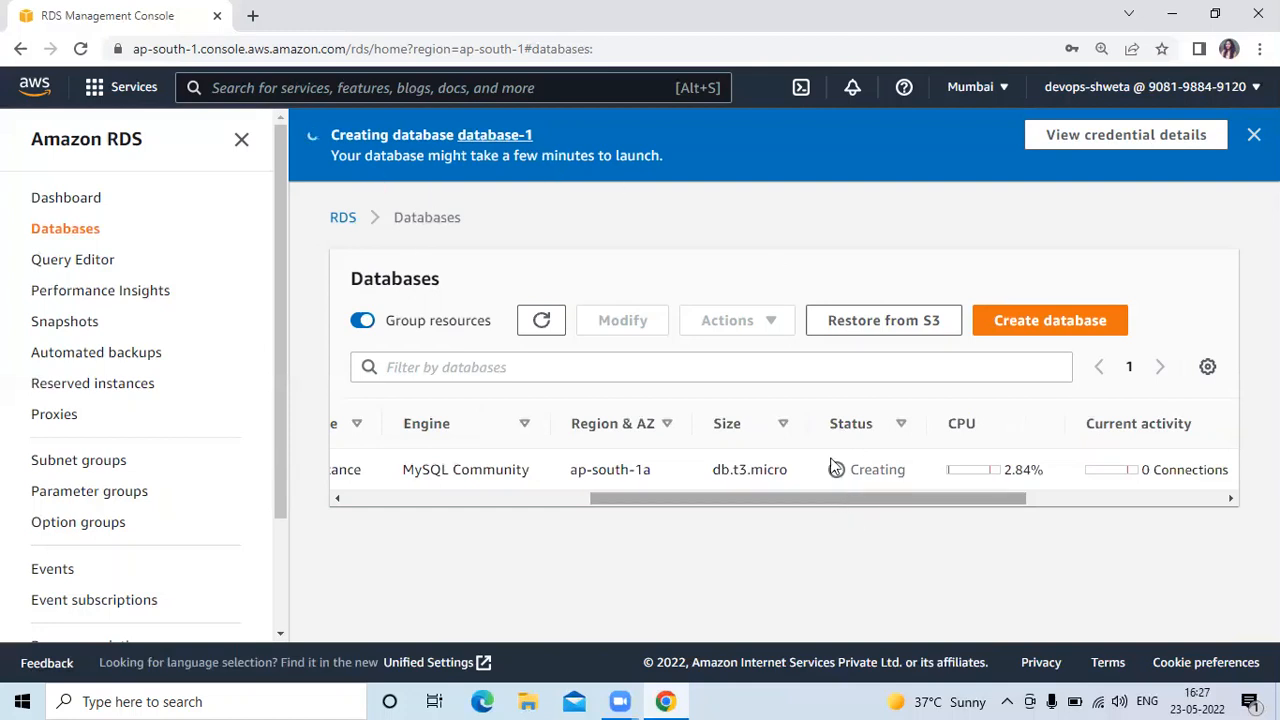
scroll(845, 500, right, 1)
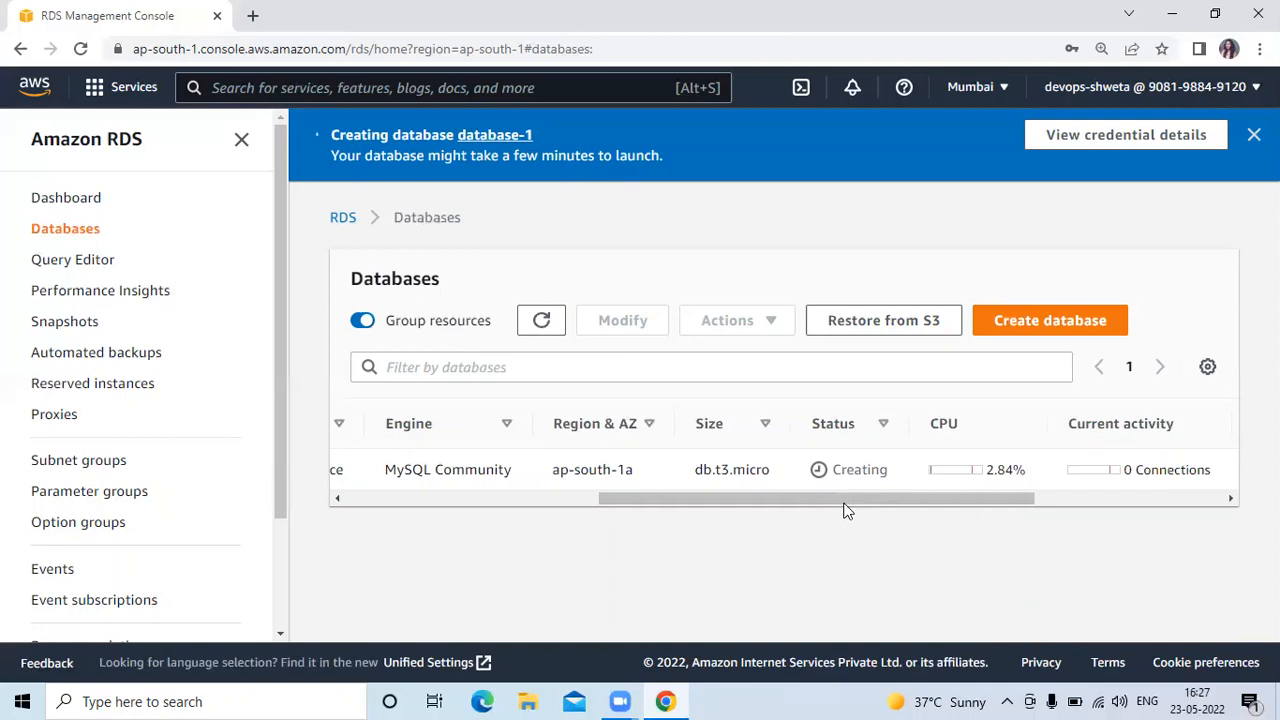
click(477, 500)
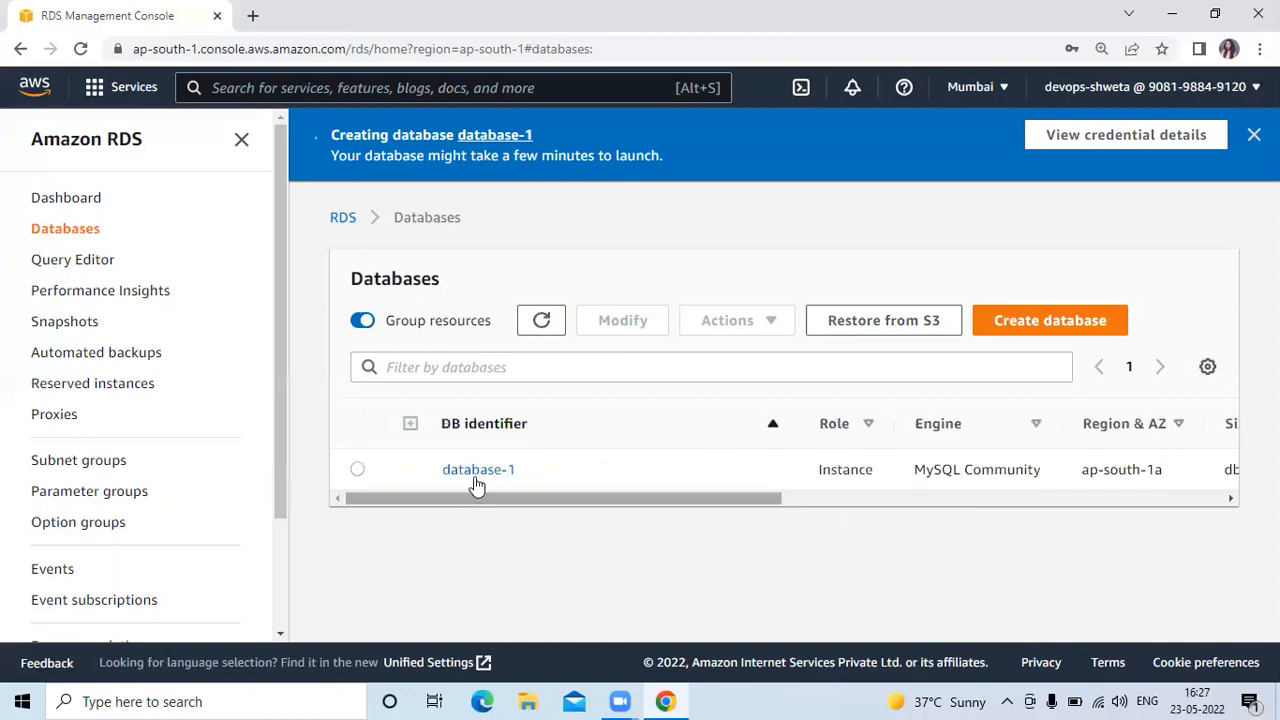
Step: Open the details of database-1 and review its endpoint, networking, security and security group rules under Connectivity & security
click(477, 484)
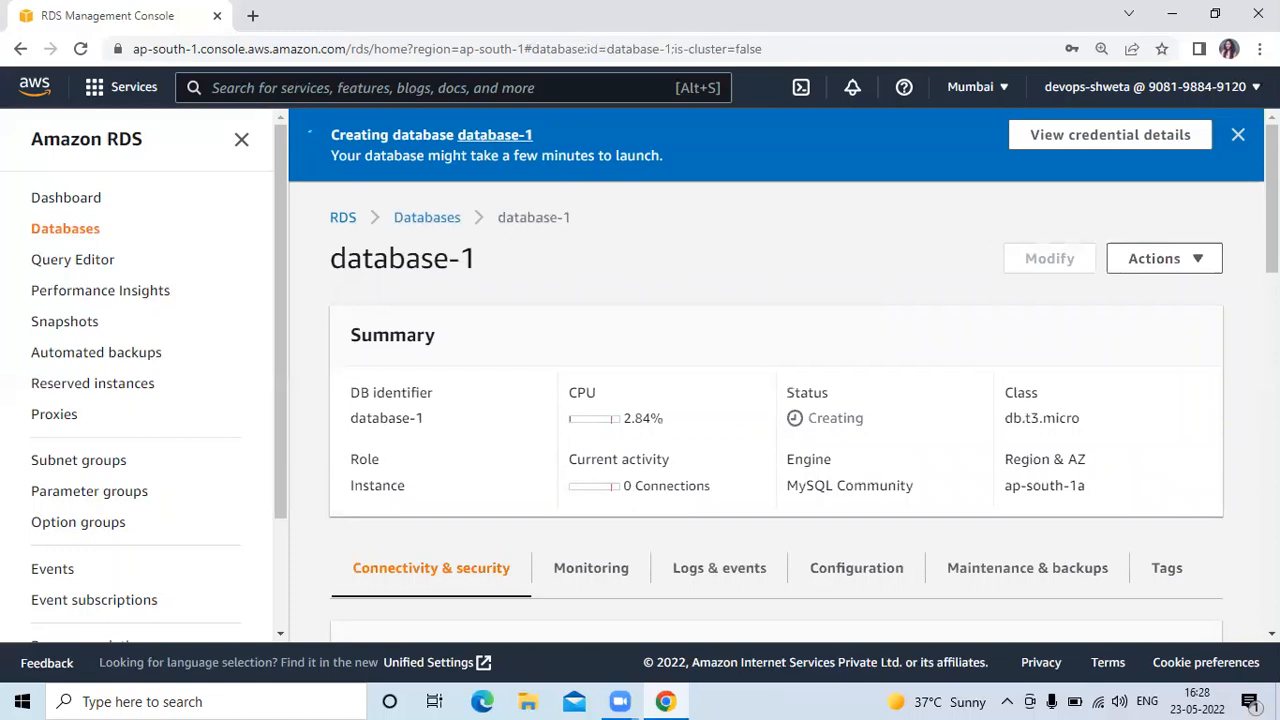
scroll(776, 400, down, 2)
scroll(776, 400, down, 3)
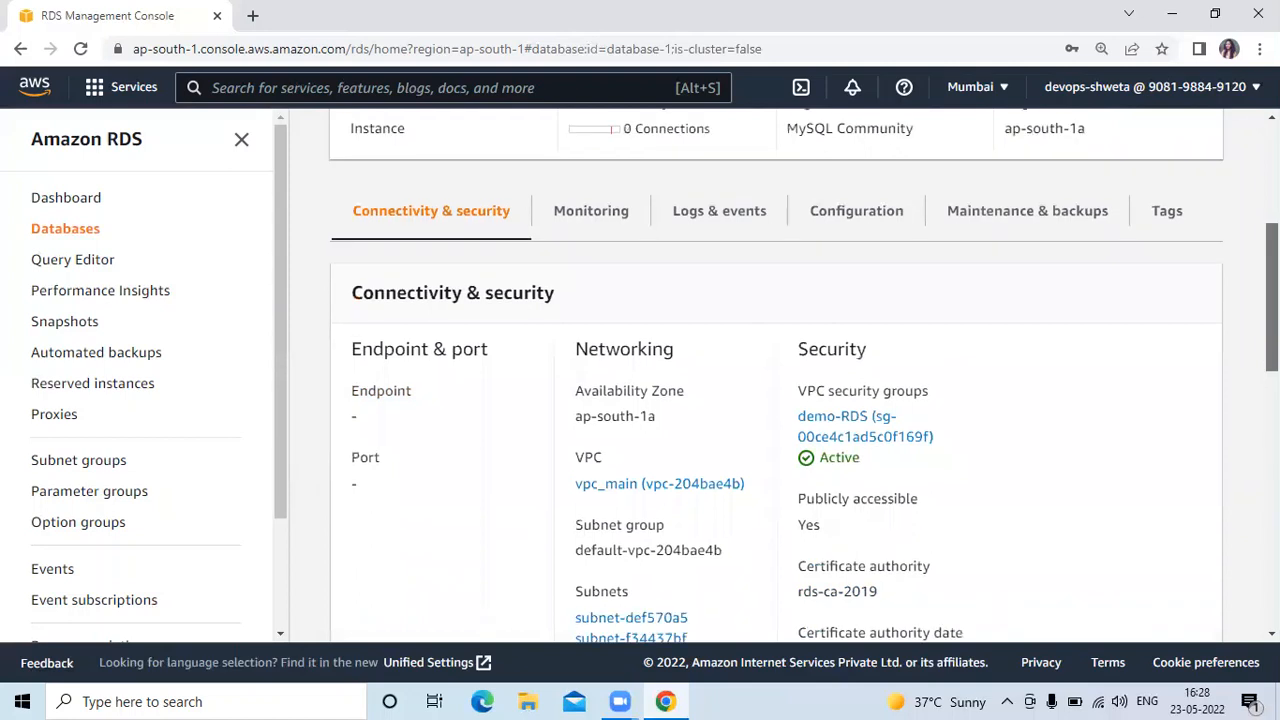
scroll(776, 400, down, 1)
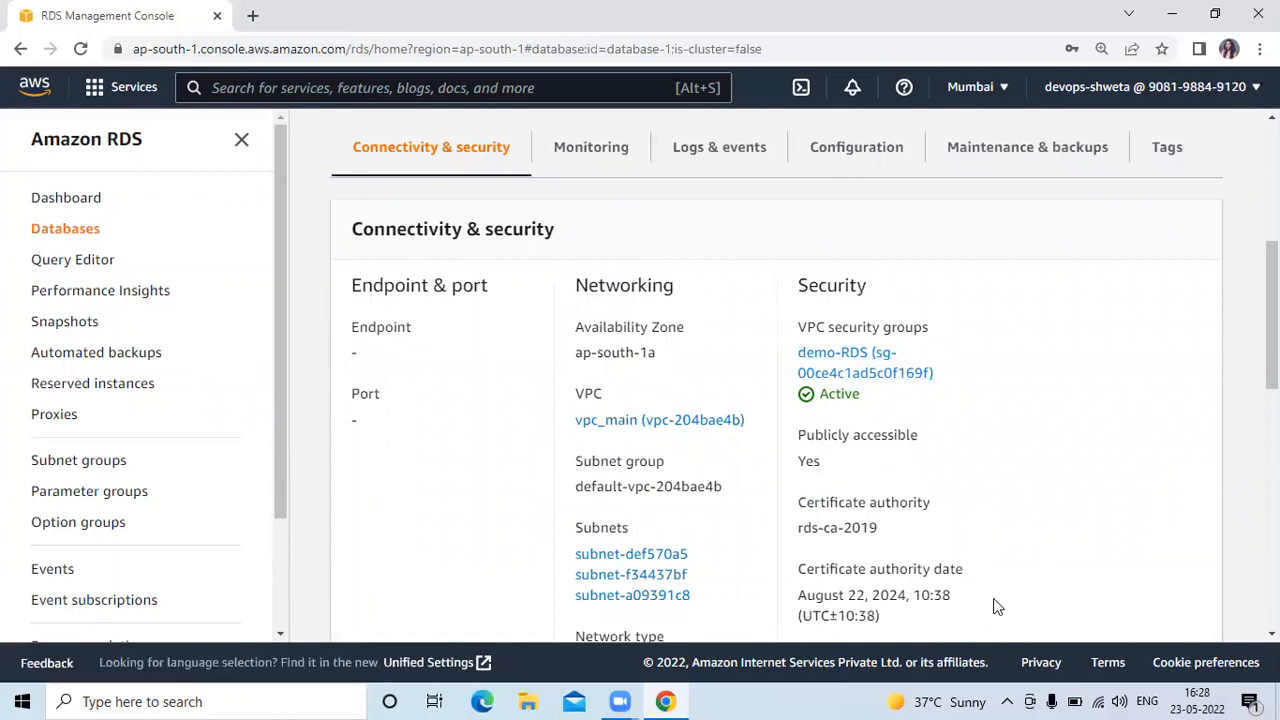
scroll(776, 380, down, 1)
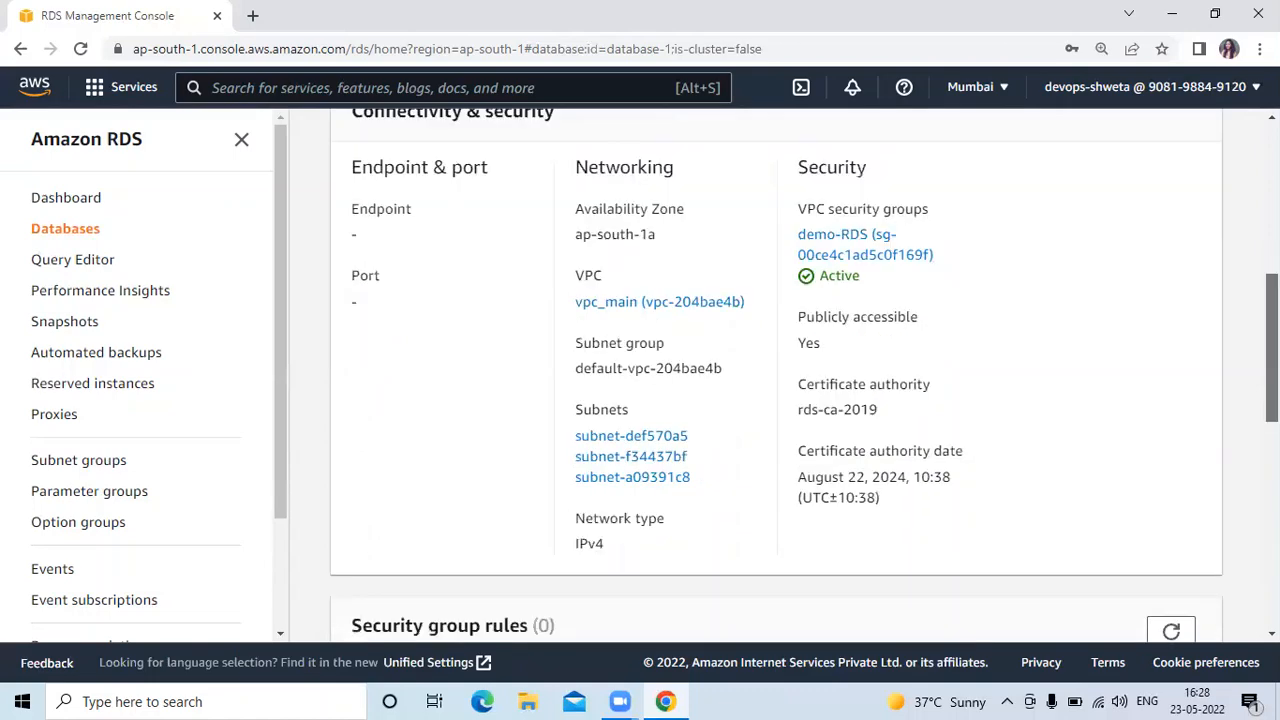
scroll(776, 380, down, 5)
scroll(776, 380, up, 10)
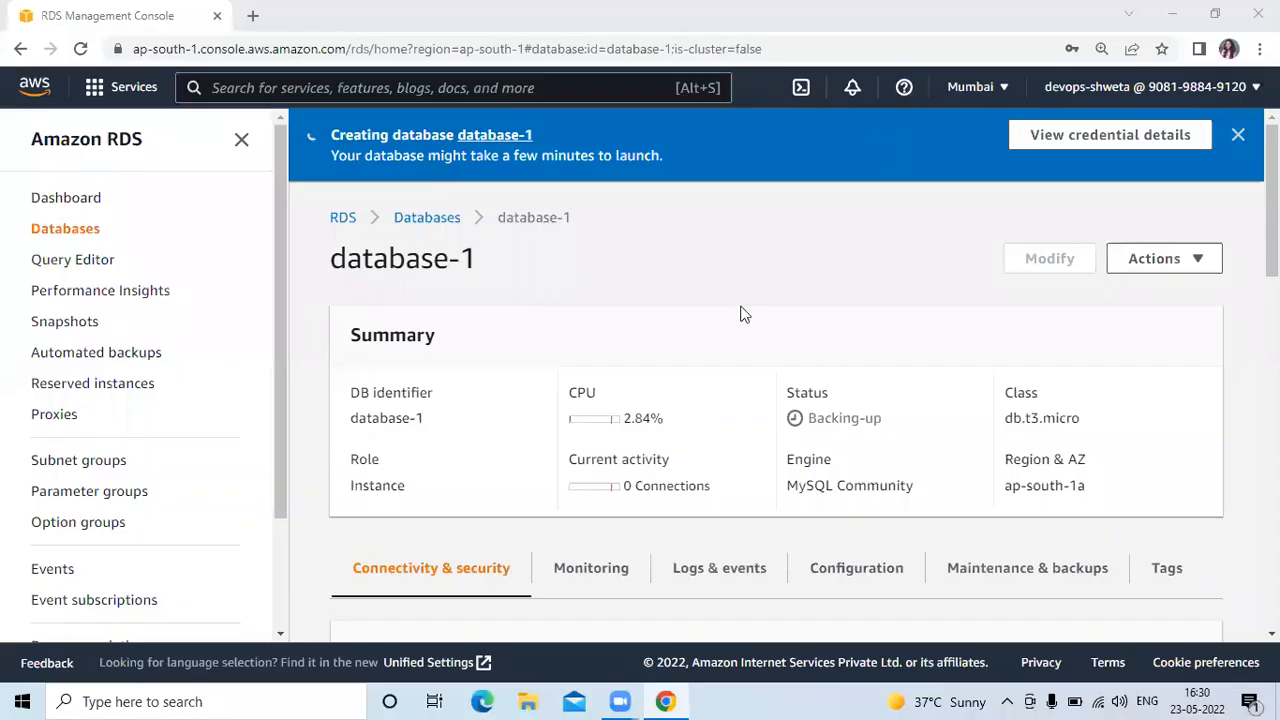
Step: Monitor the Status value in the database-1 summary during the instance's creation
double_click(830, 418)
triple_click(893, 433)
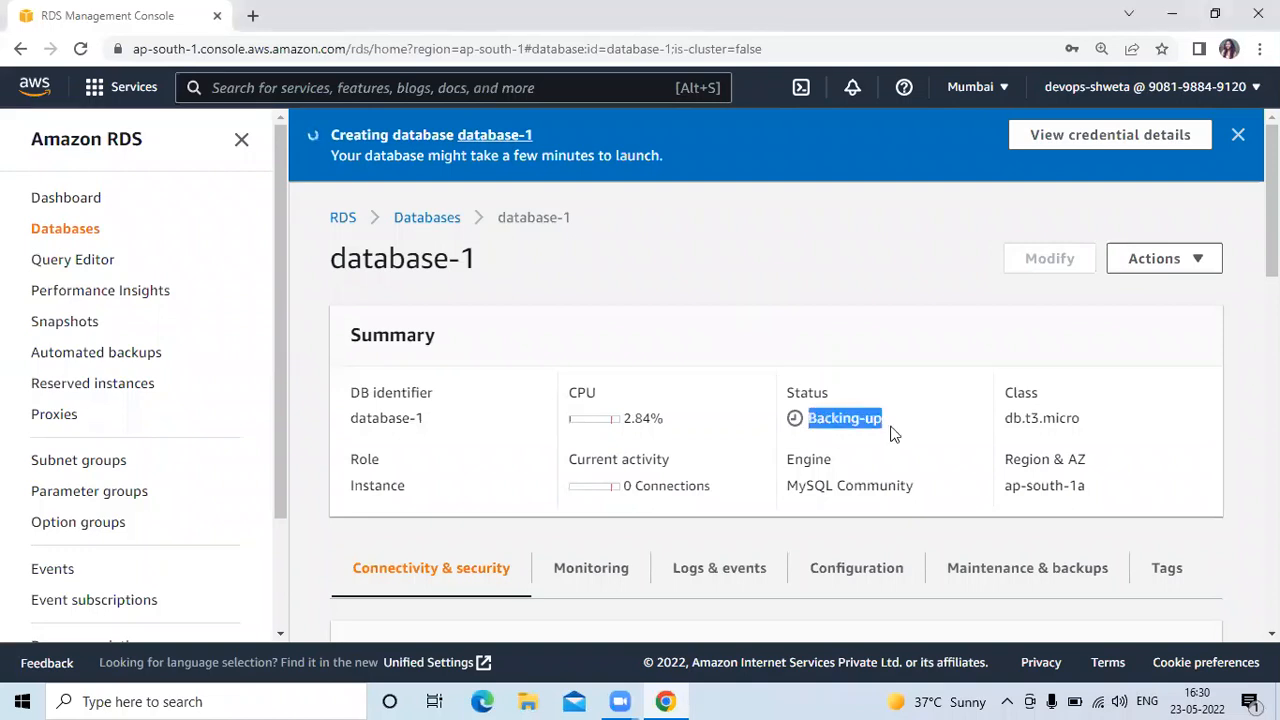
click(812, 421)
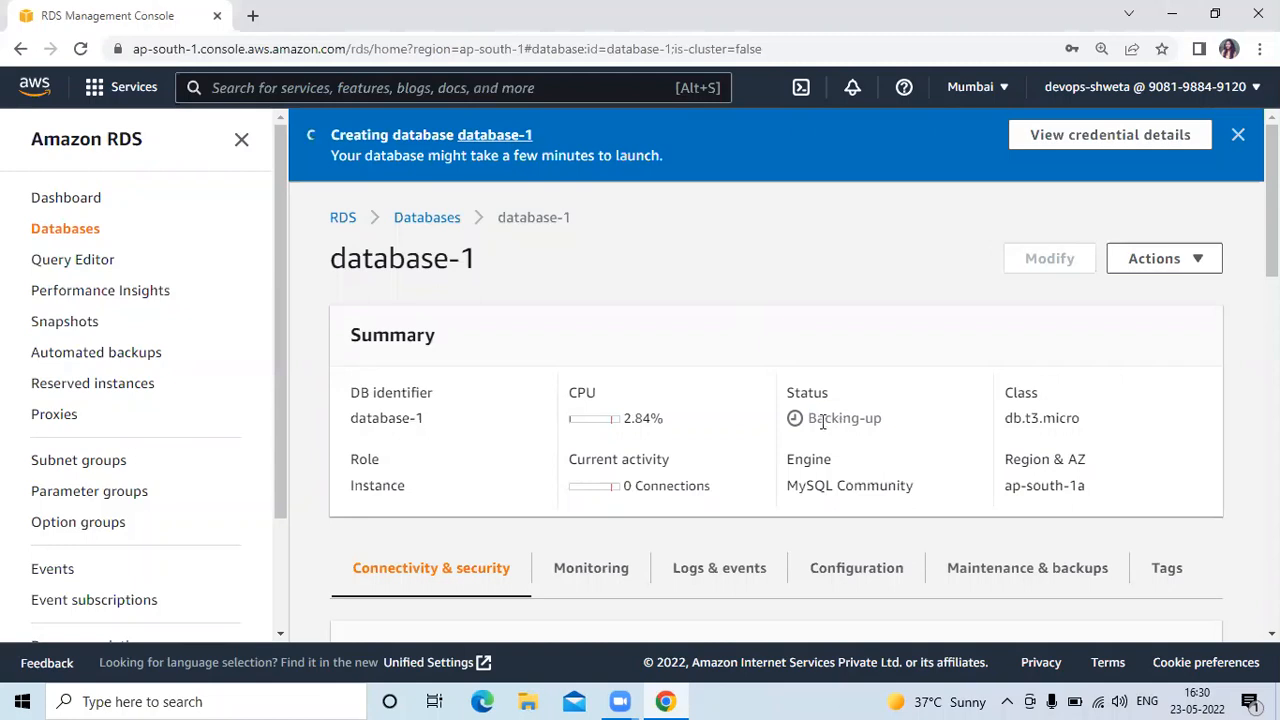
drag(809, 418, 883, 420)
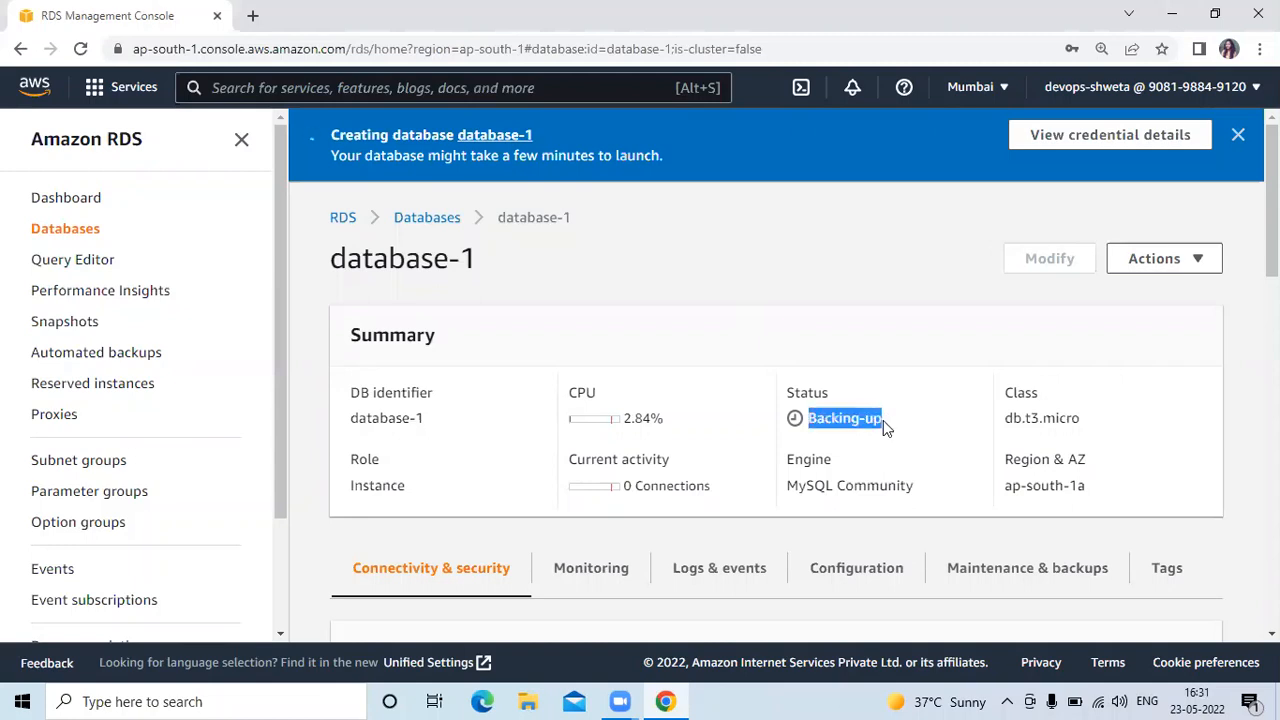
click(883, 420)
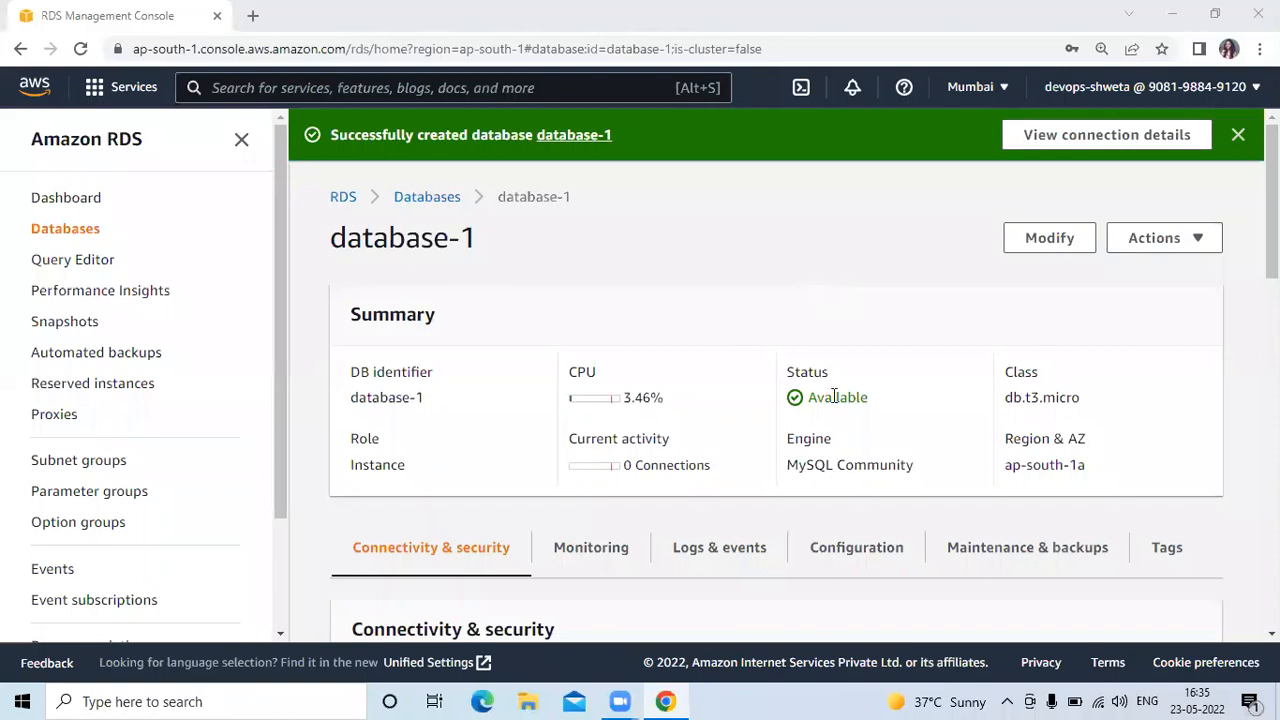
click(854, 402)
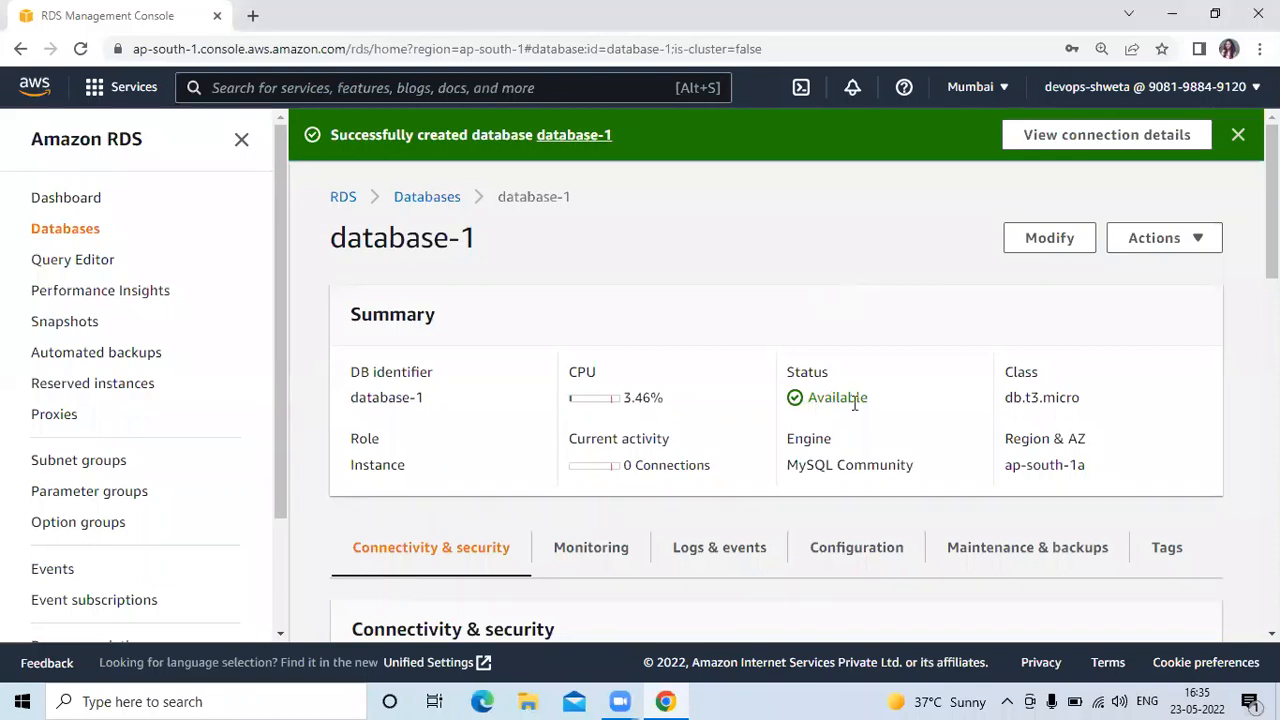
double_click(866, 404)
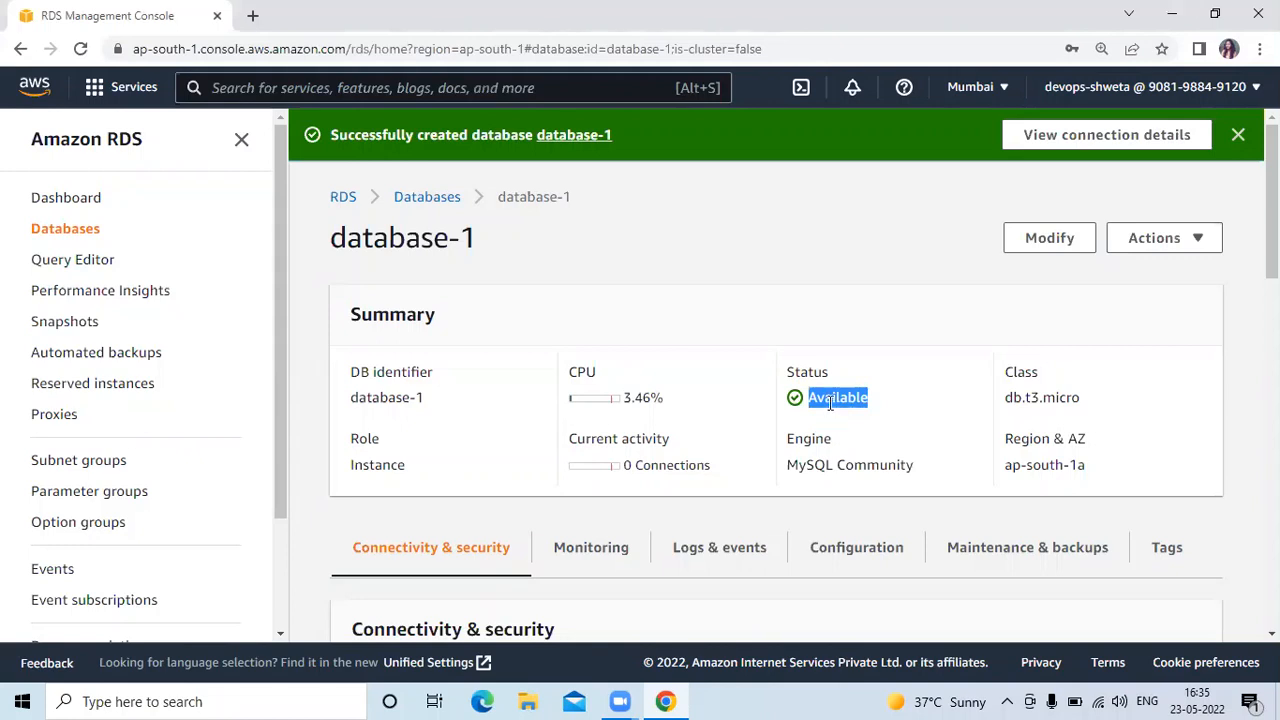
click(1082, 377)
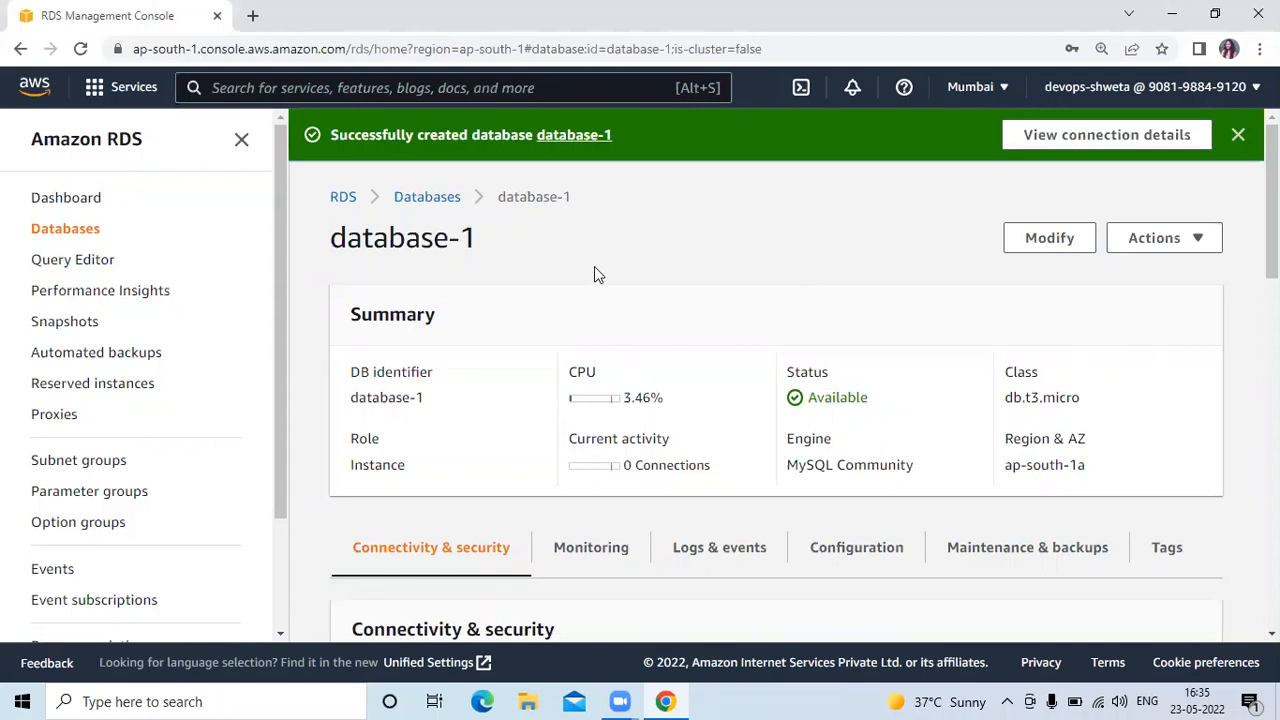
Step: Return to the databases list and check the status, CPU and current activity of database-1
click(410, 204)
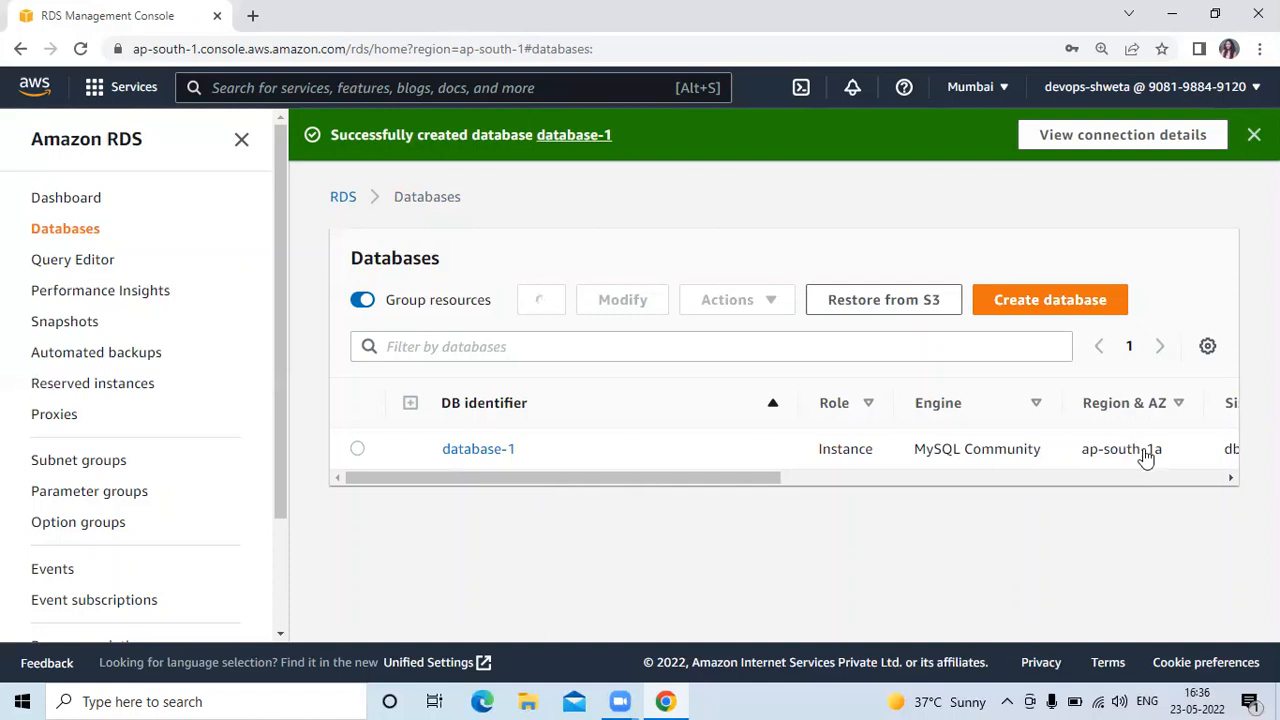
click(1231, 478)
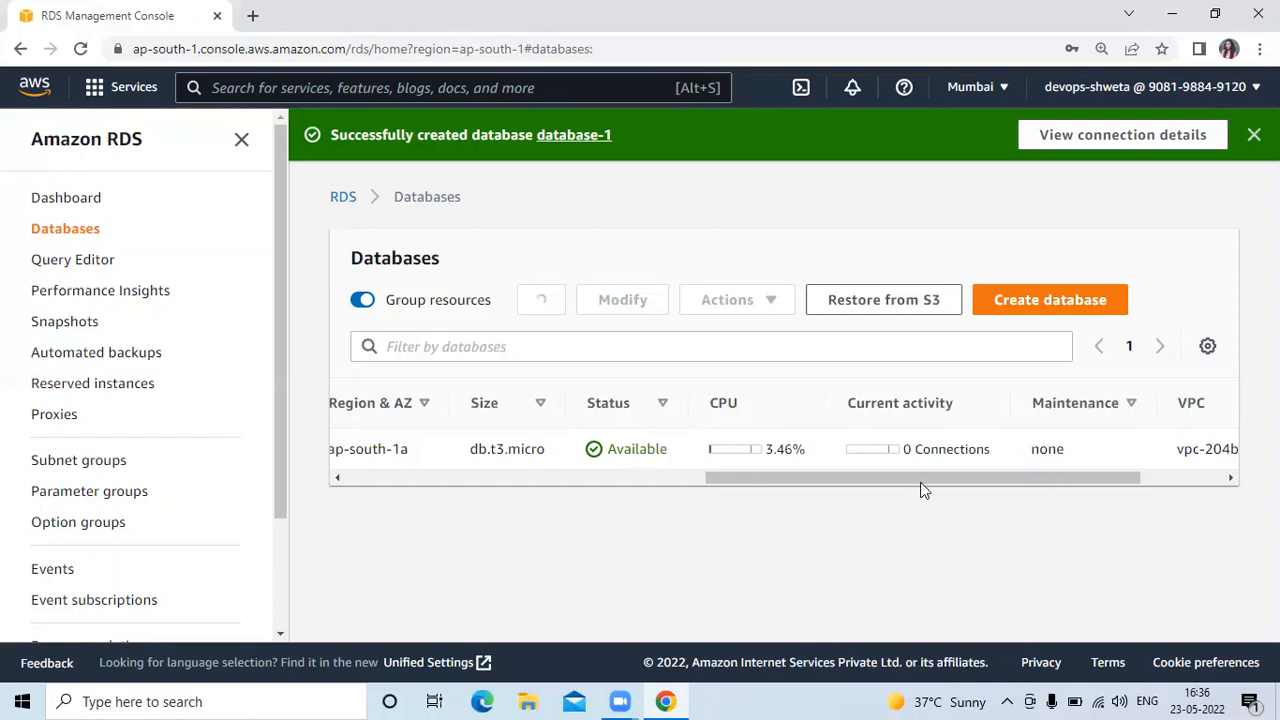
drag(990, 482, 491, 489)
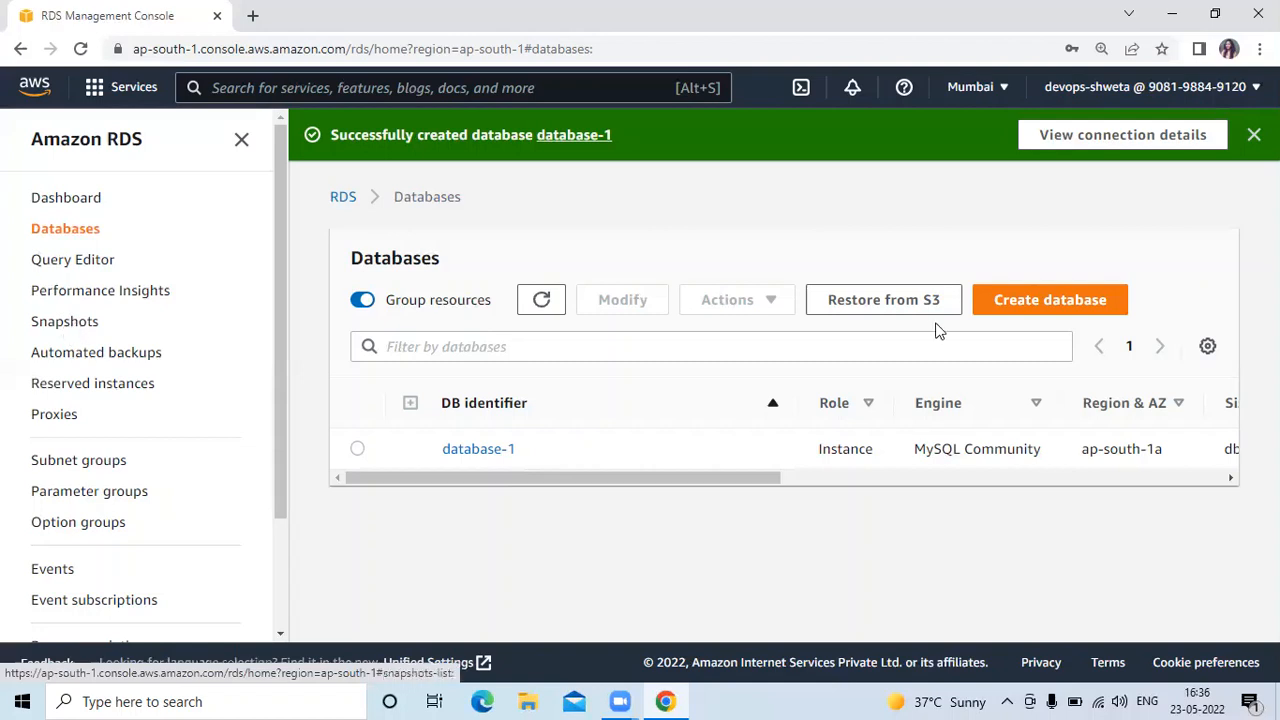
Step: Take a DB snapshot of the database-1 instance with the snapshot name demo-RDS
click(358, 449)
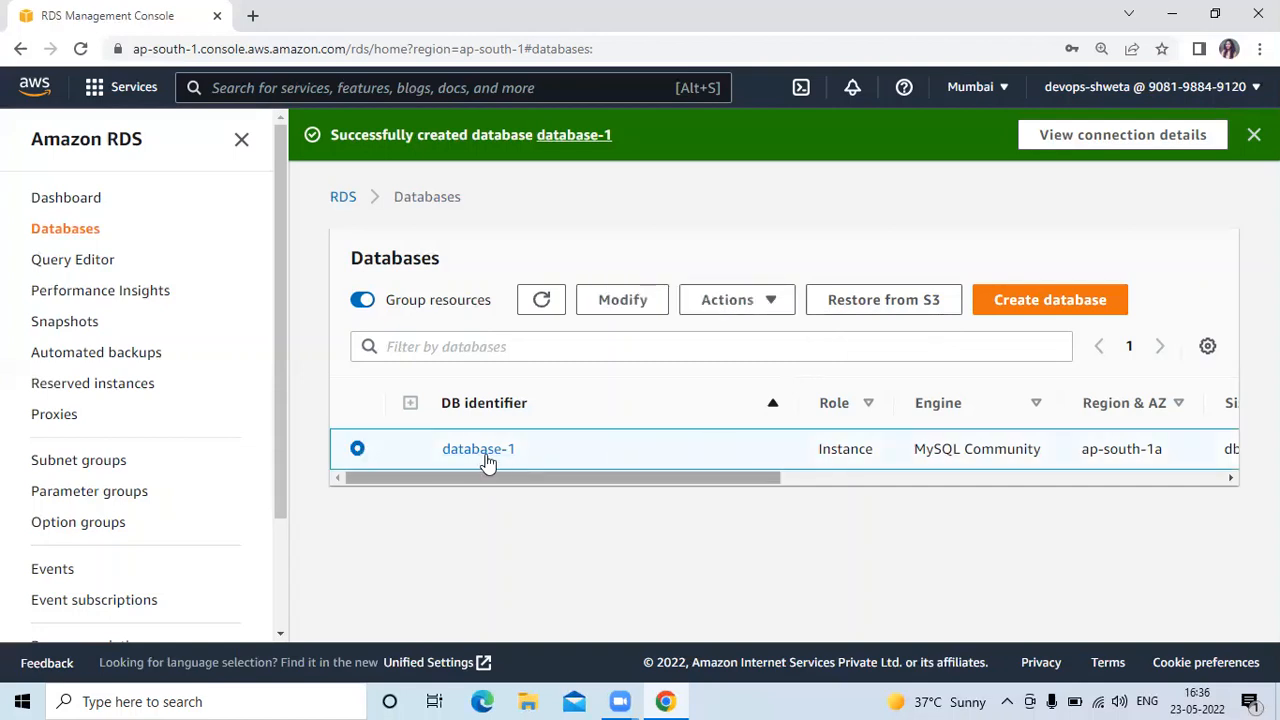
click(771, 314)
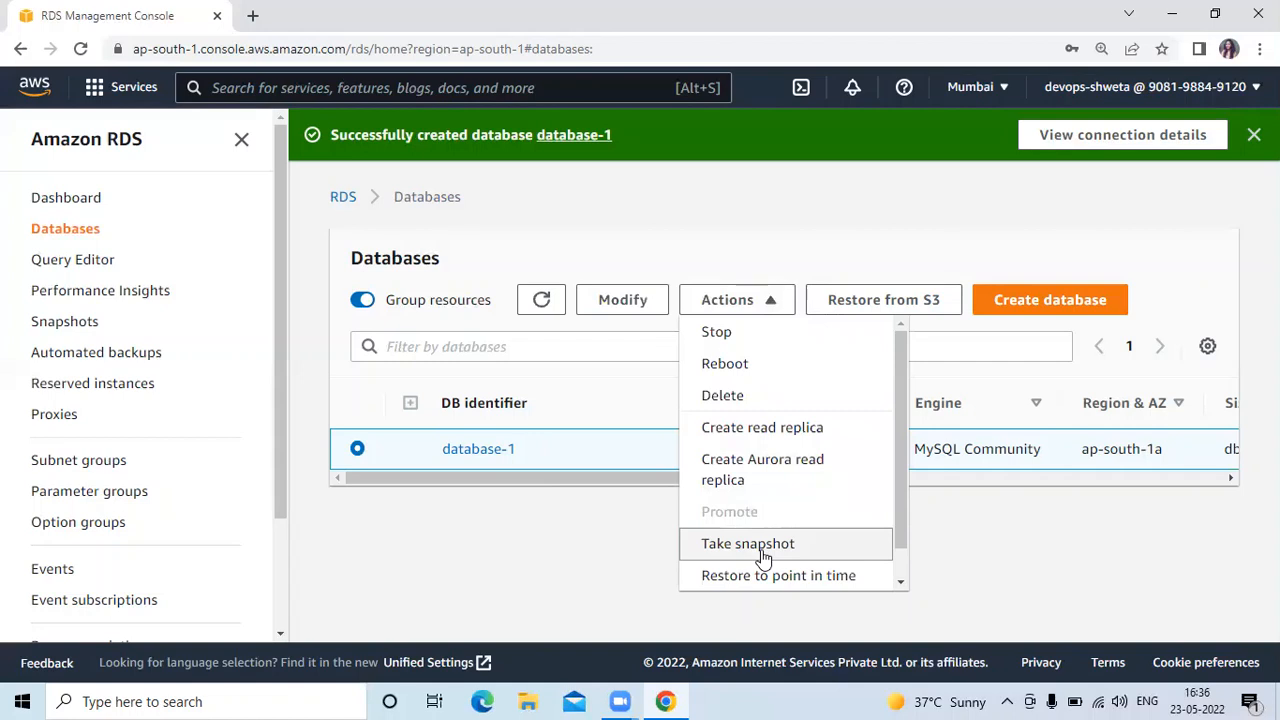
click(818, 545)
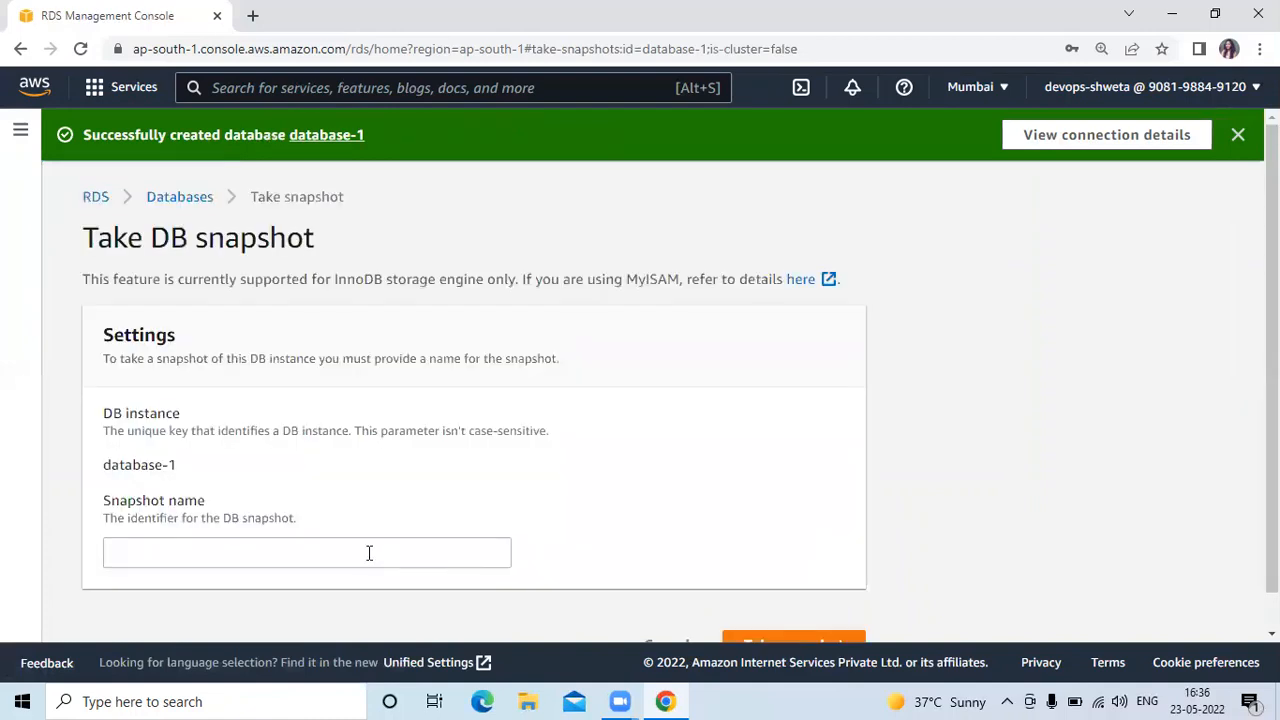
click(369, 553)
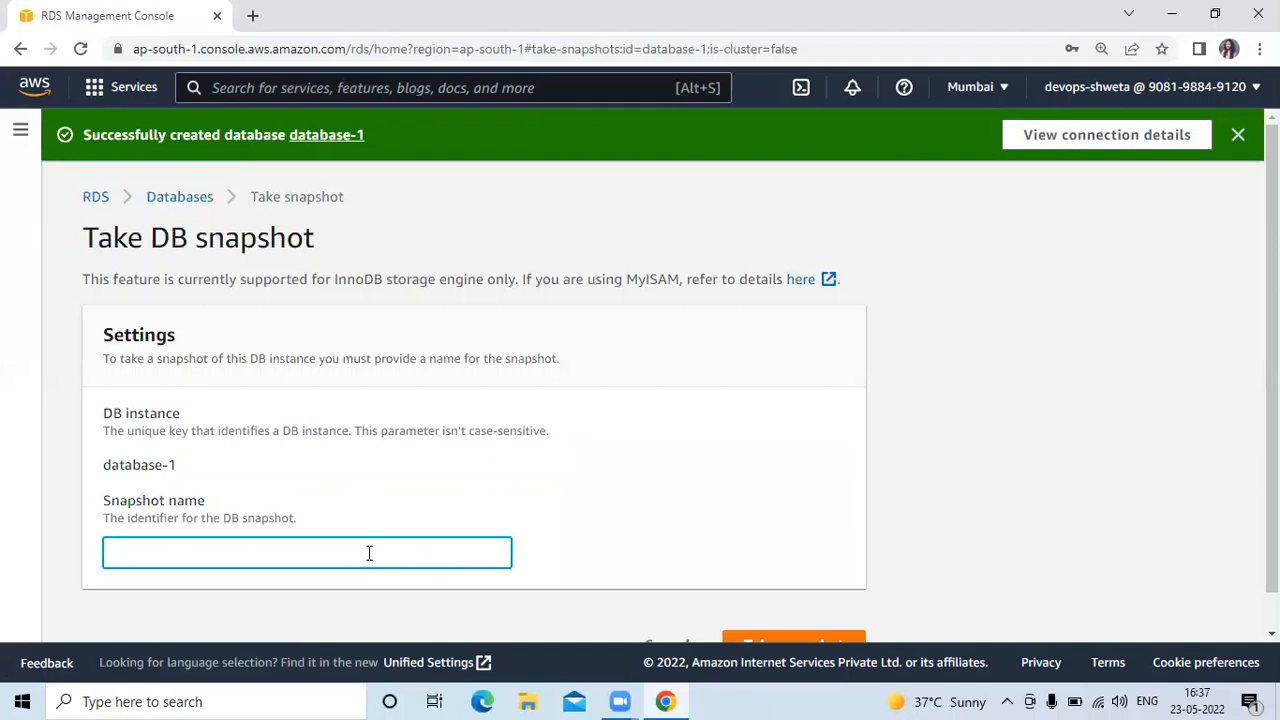
text(demo-RDS)
scroll(800, 614, down, 1)
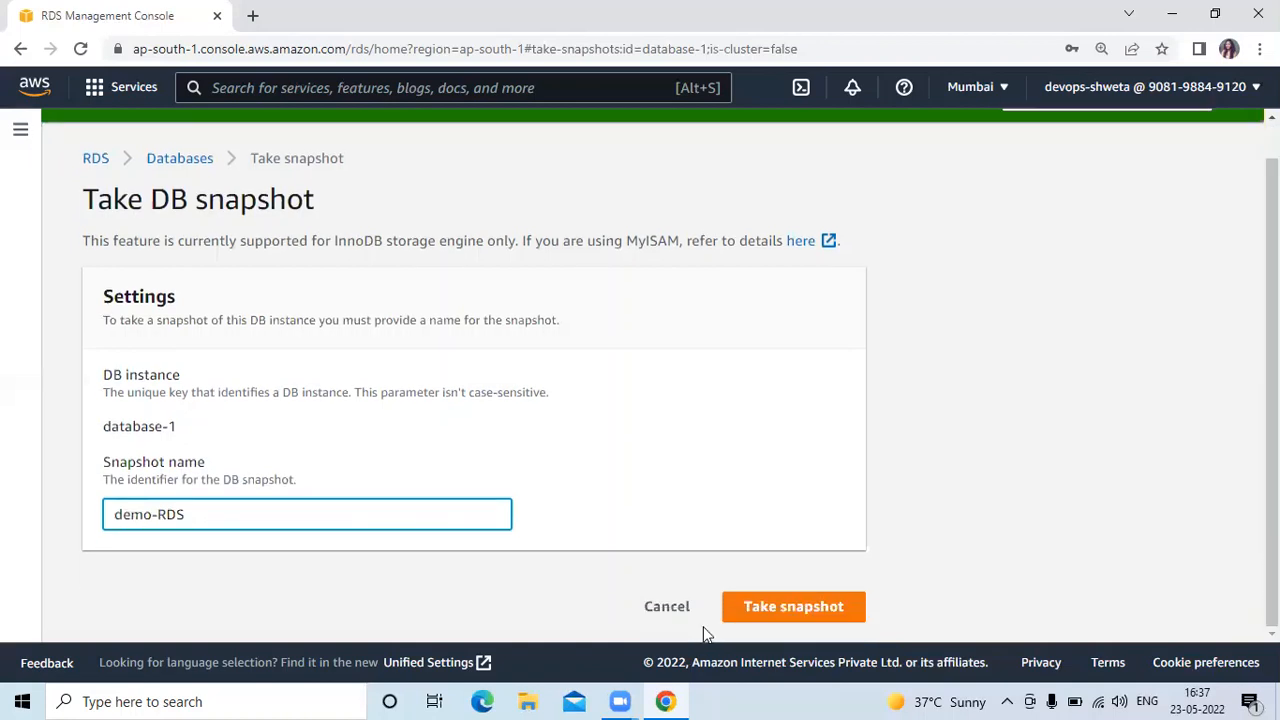
click(800, 614)
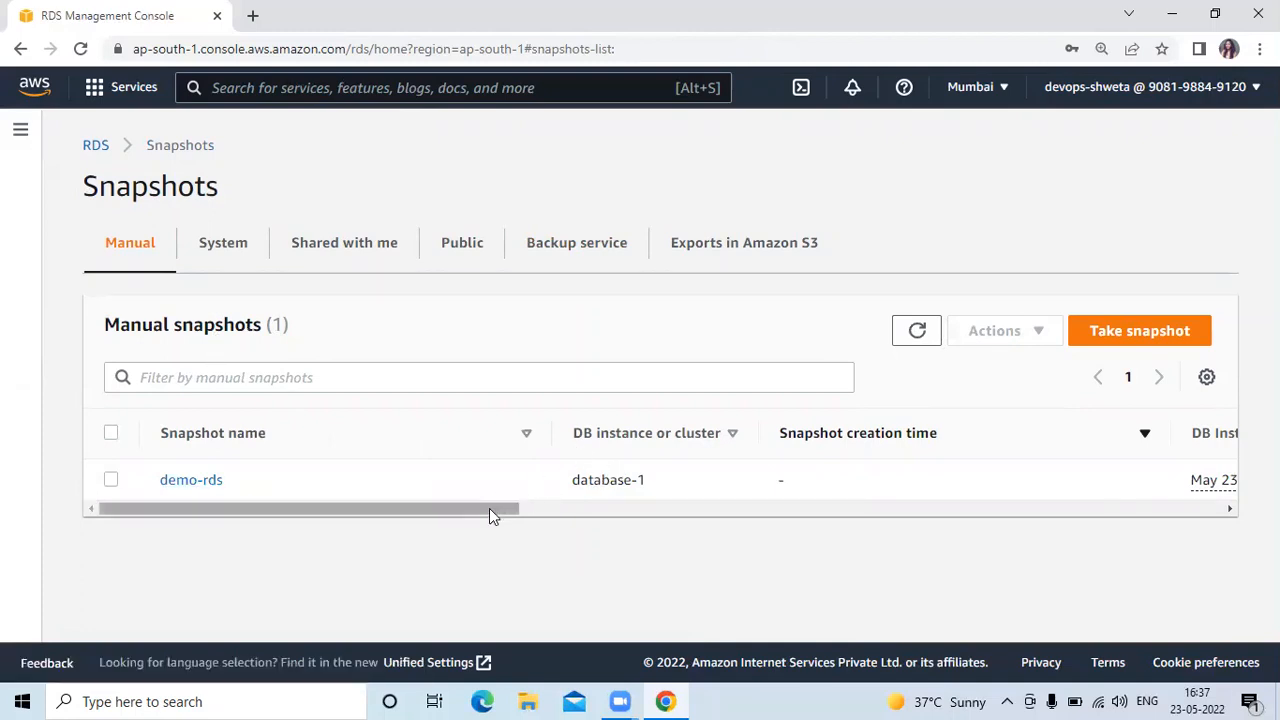
Step: Review the new manual snapshot's status, progress, engine, storage, zone, port and encryption columns
drag(489, 512, 821, 519)
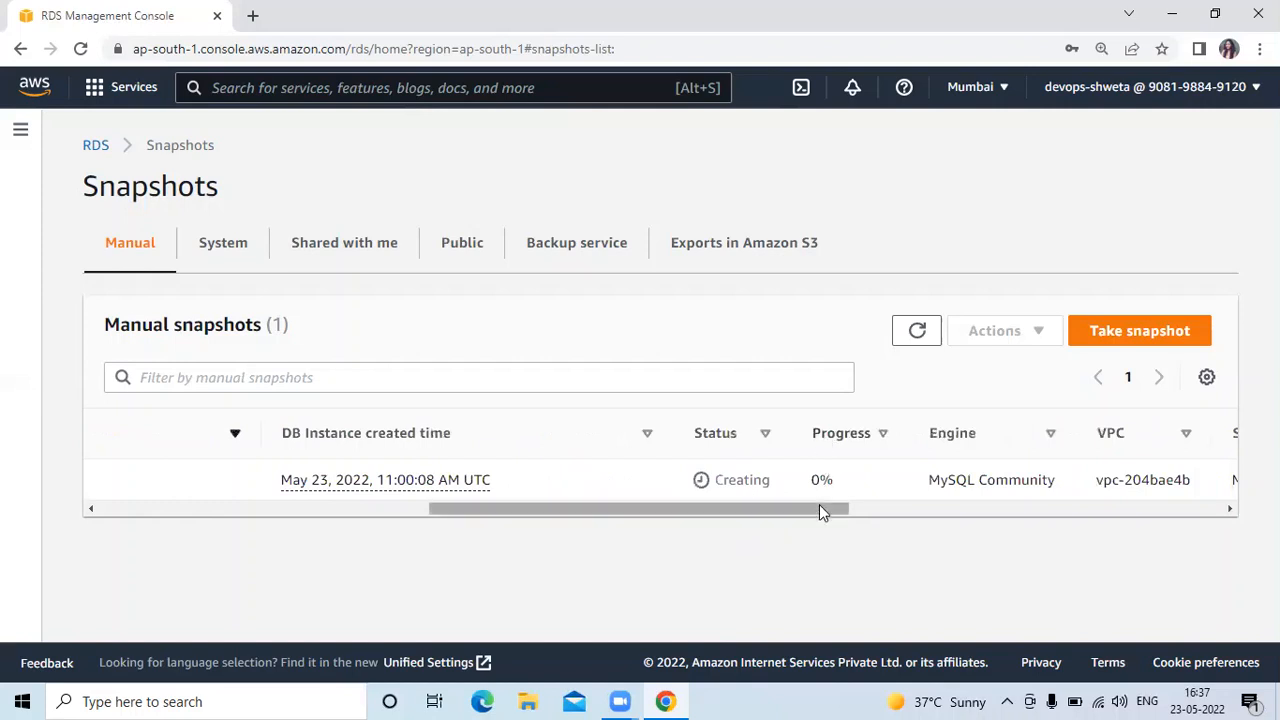
drag(820, 511, 1205, 507)
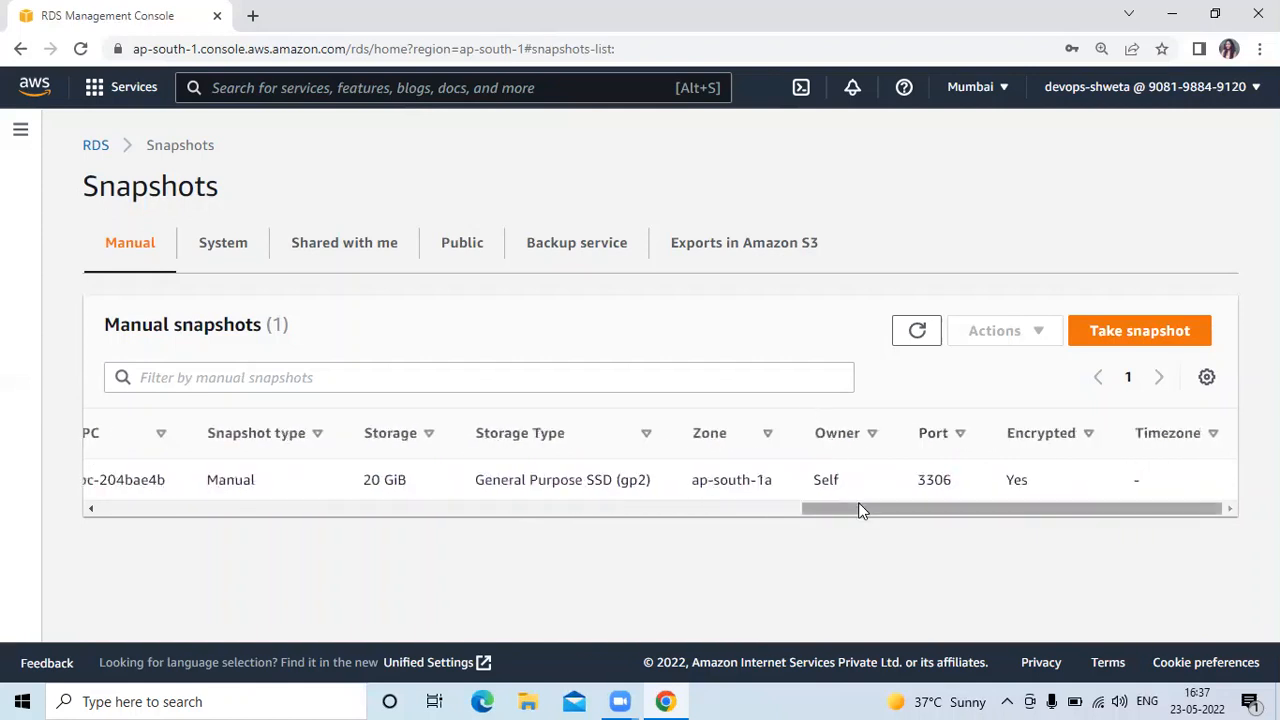
drag(849, 504, 79, 541)
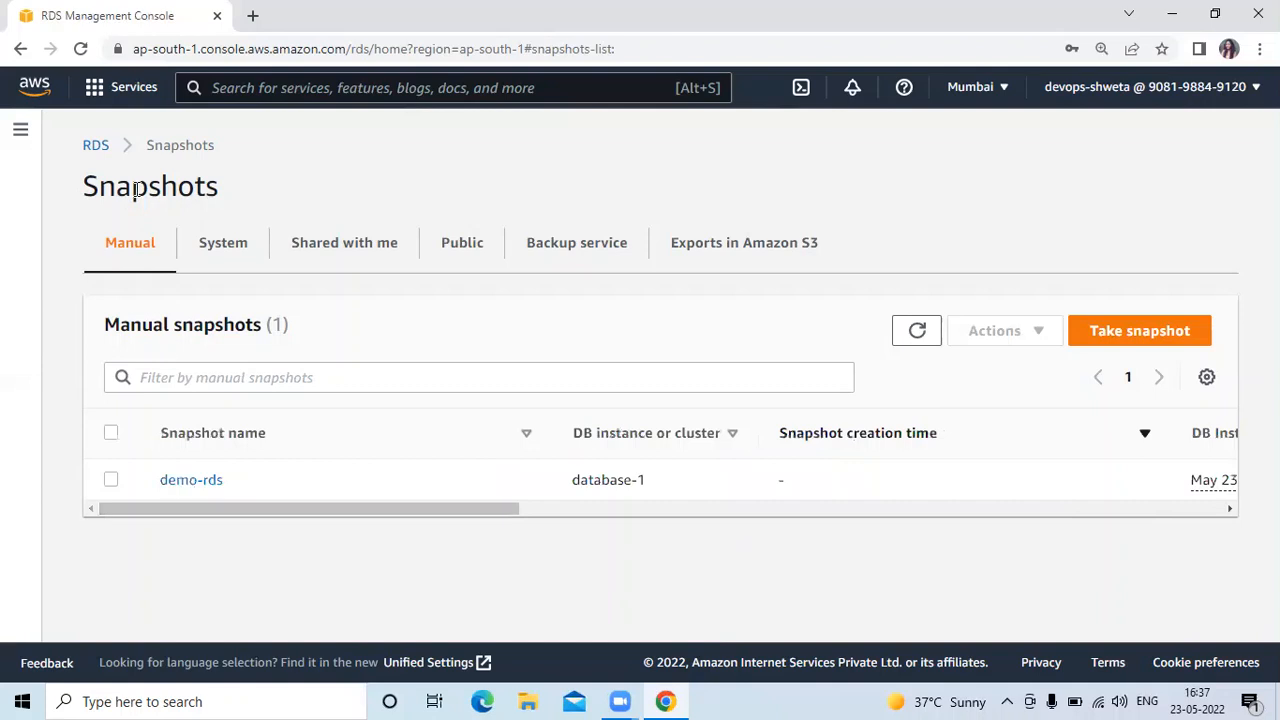
Step: Go back to the RDS dashboard from the snapshots page and expand the service navigation
click(89, 156)
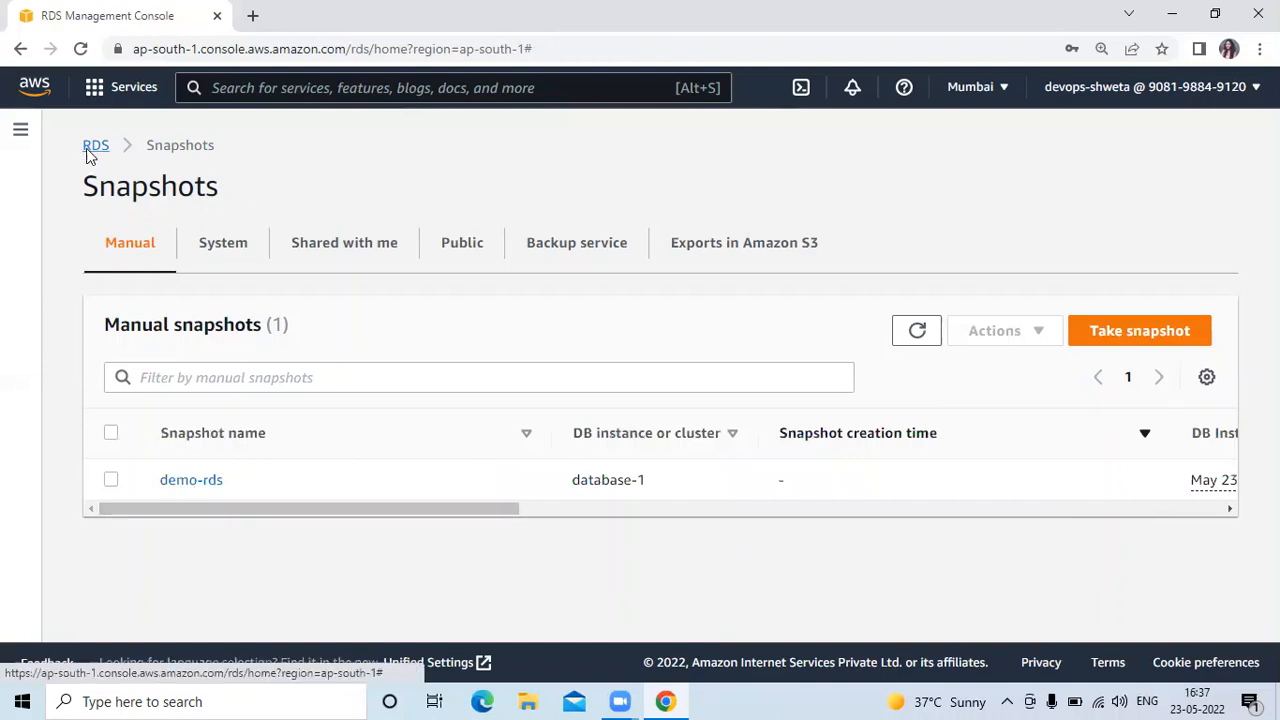
click(21, 135)
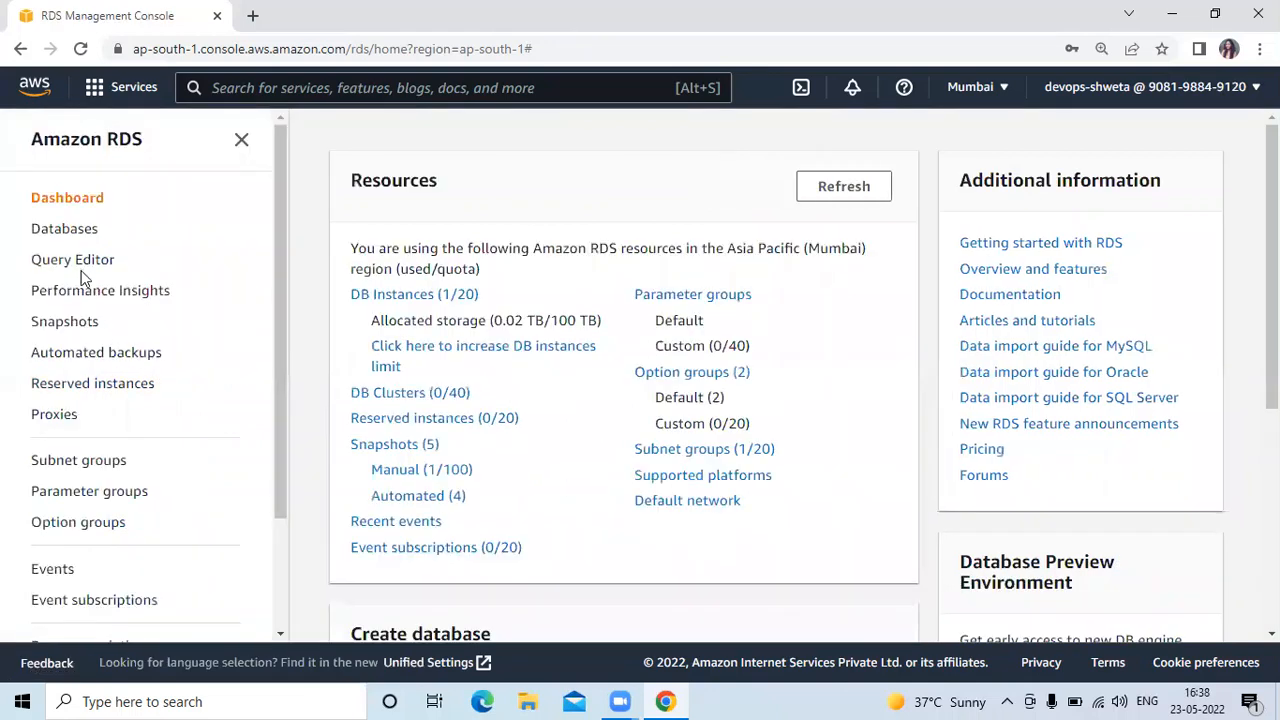
Step: Open the snapshots list and examine the demo-rds manual snapshot's source instance, creation time, status, progress, engine and VPC columns
click(53, 322)
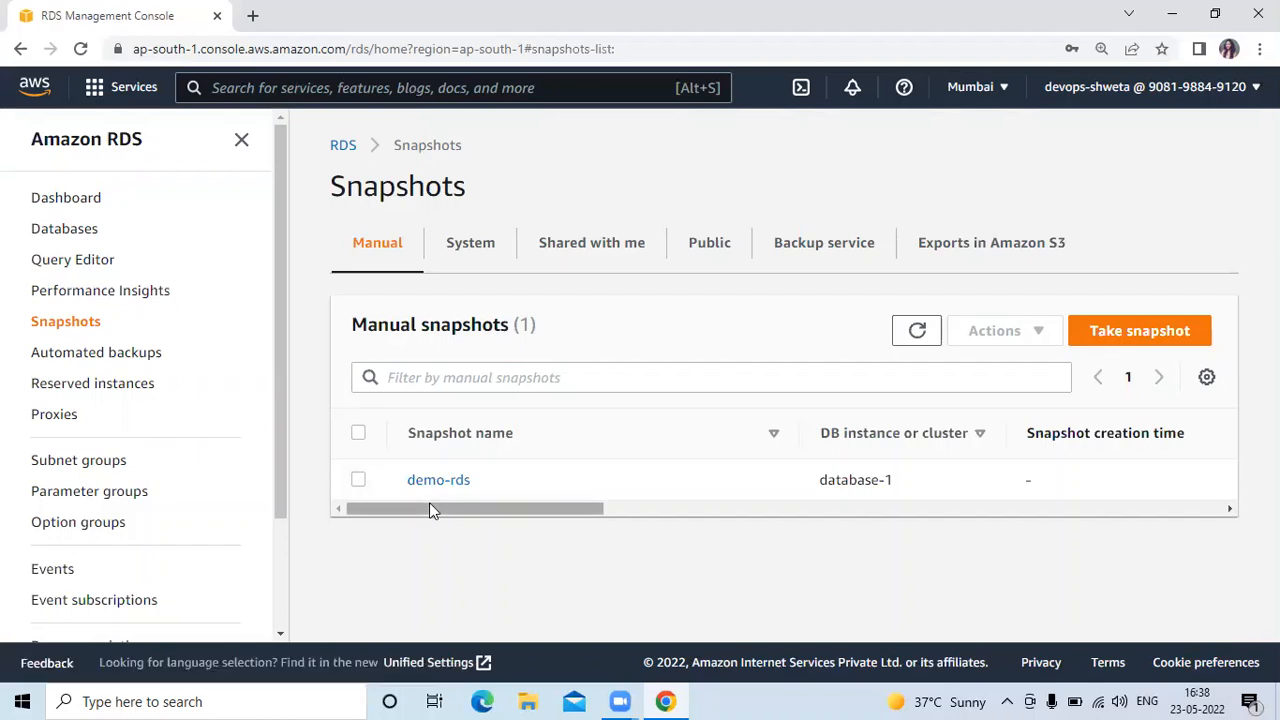
drag(430, 508, 500, 512)
scroll(521, 512, right, 3)
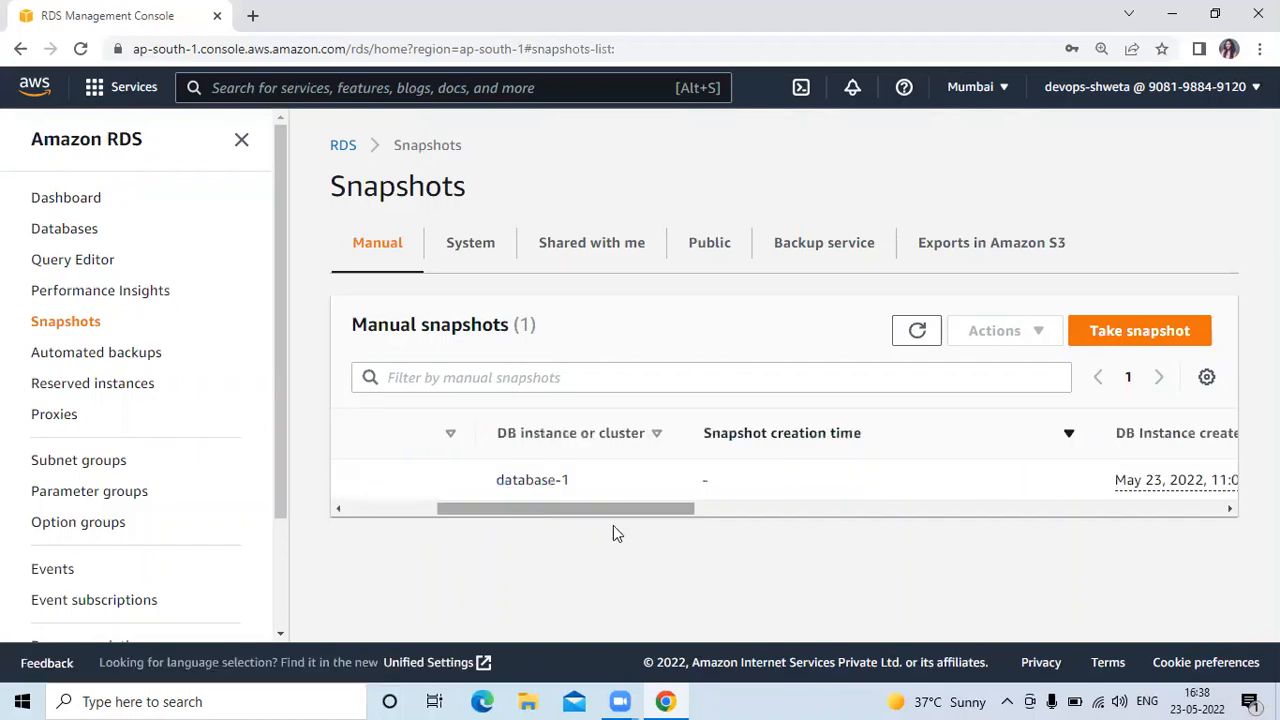
scroll(614, 530, right, 5)
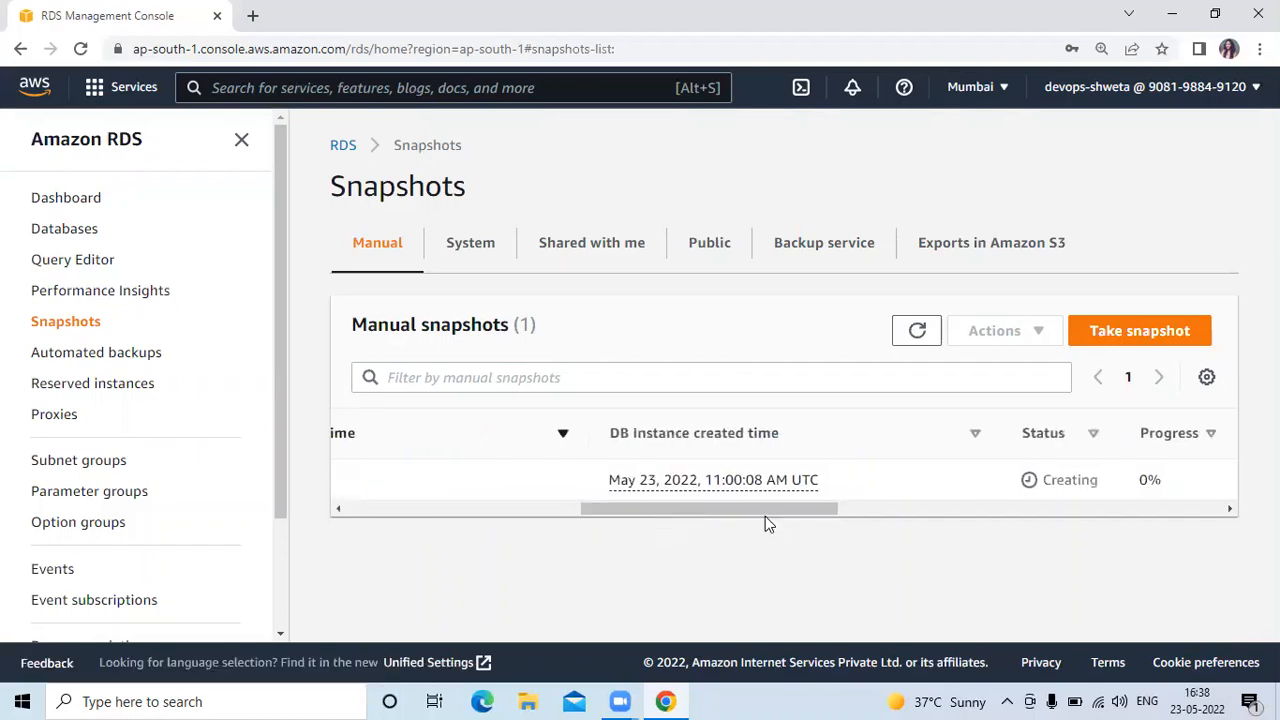
scroll(766, 520, right, 3)
scroll(750, 512, right, 1)
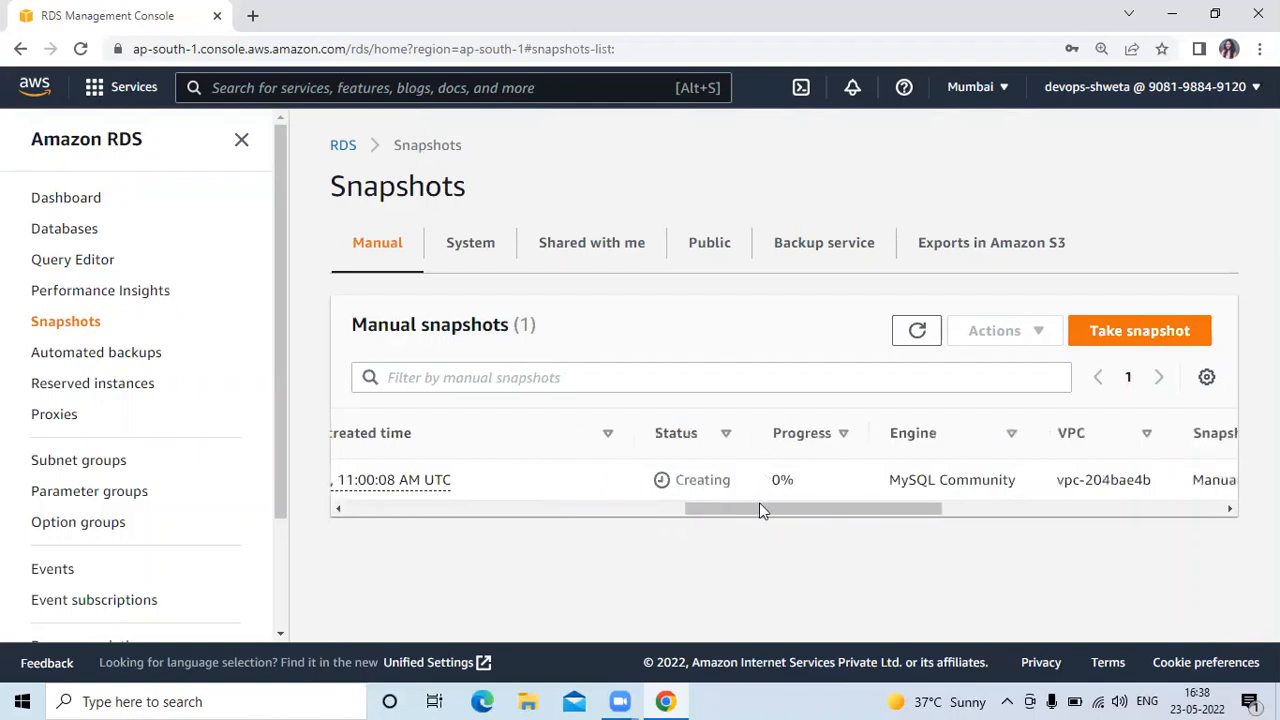
scroll(714, 506, left, 3)
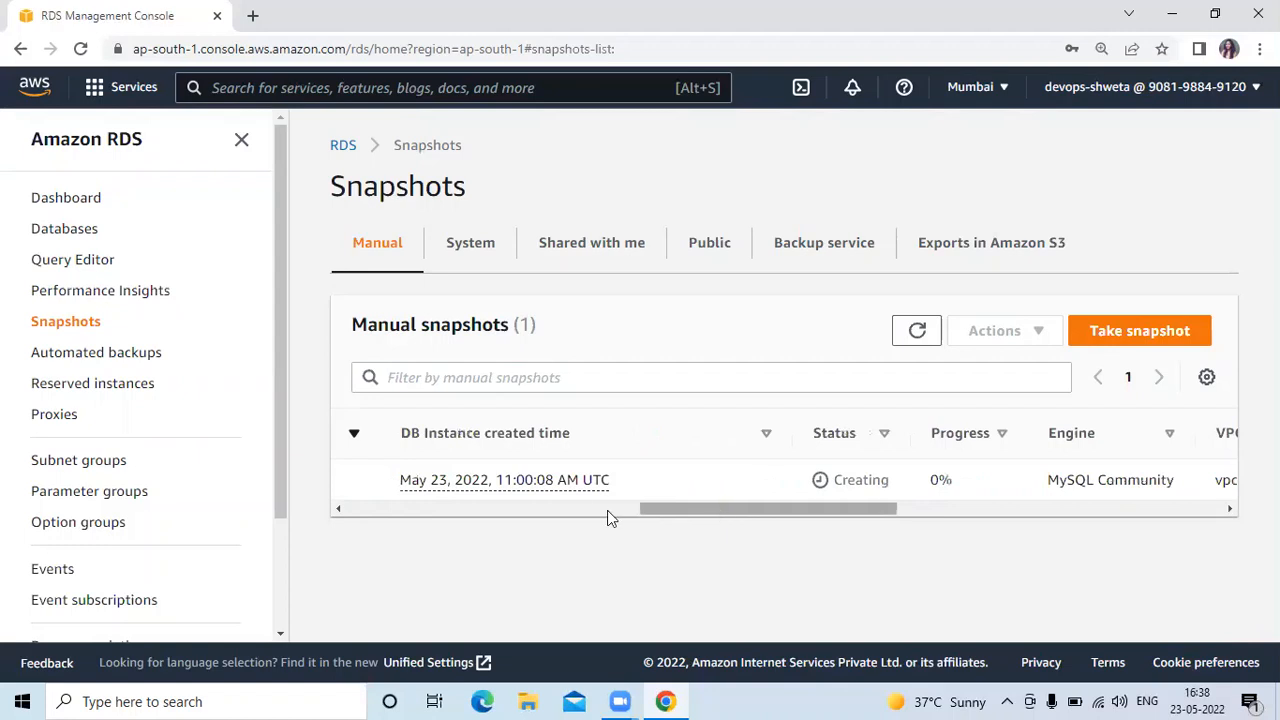
scroll(560, 510, left, 5)
scroll(460, 512, left, 10)
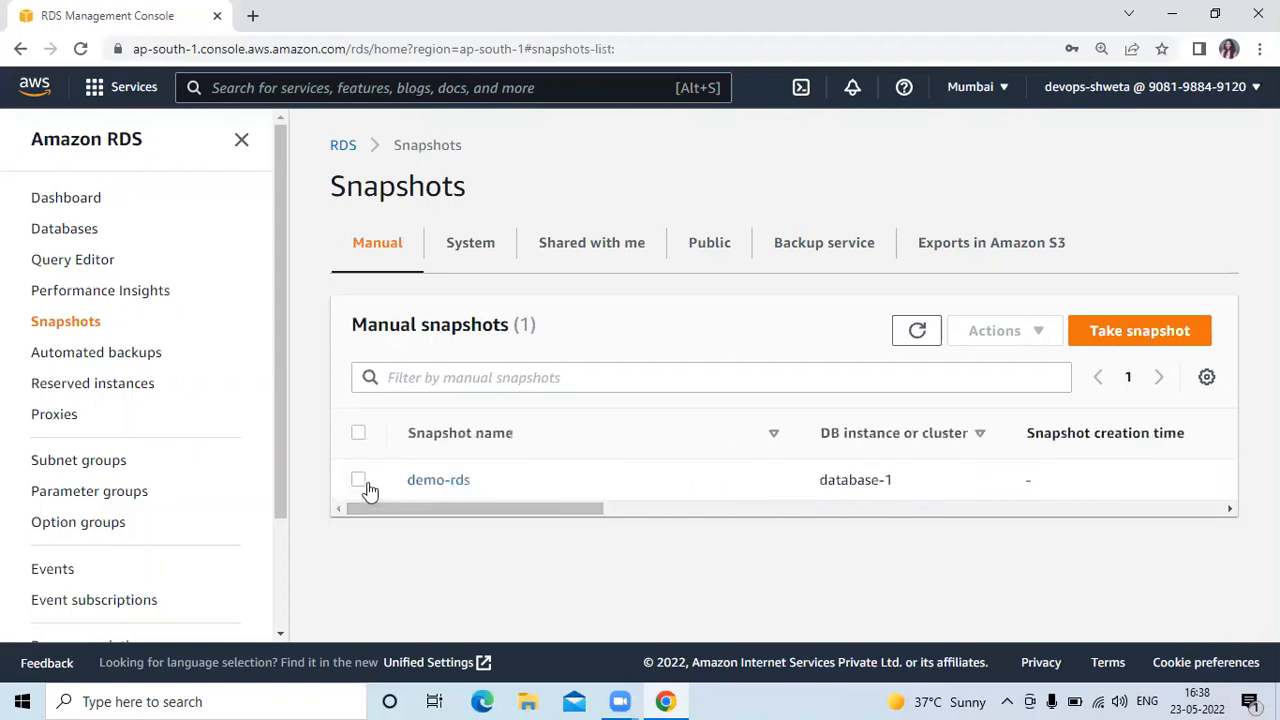
Step: Select the demo-rds manual snapshot and check which snapshot actions are offered for it in the list
click(362, 482)
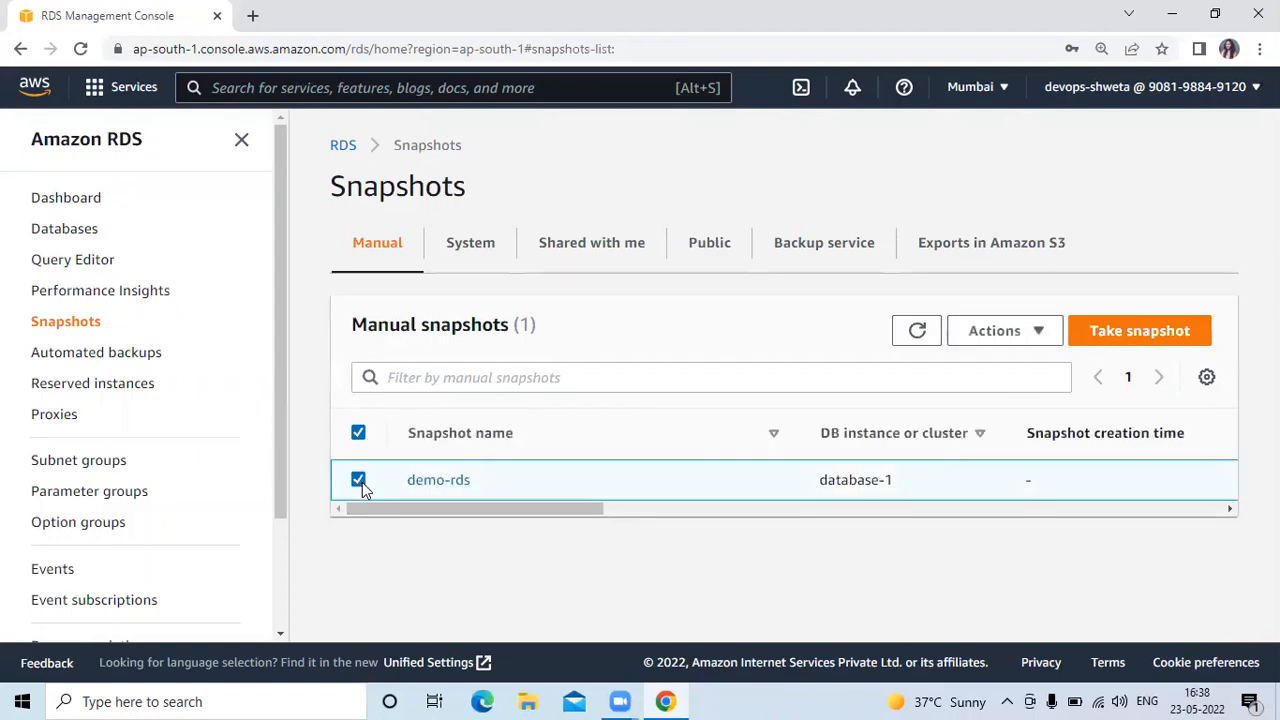
click(1012, 339)
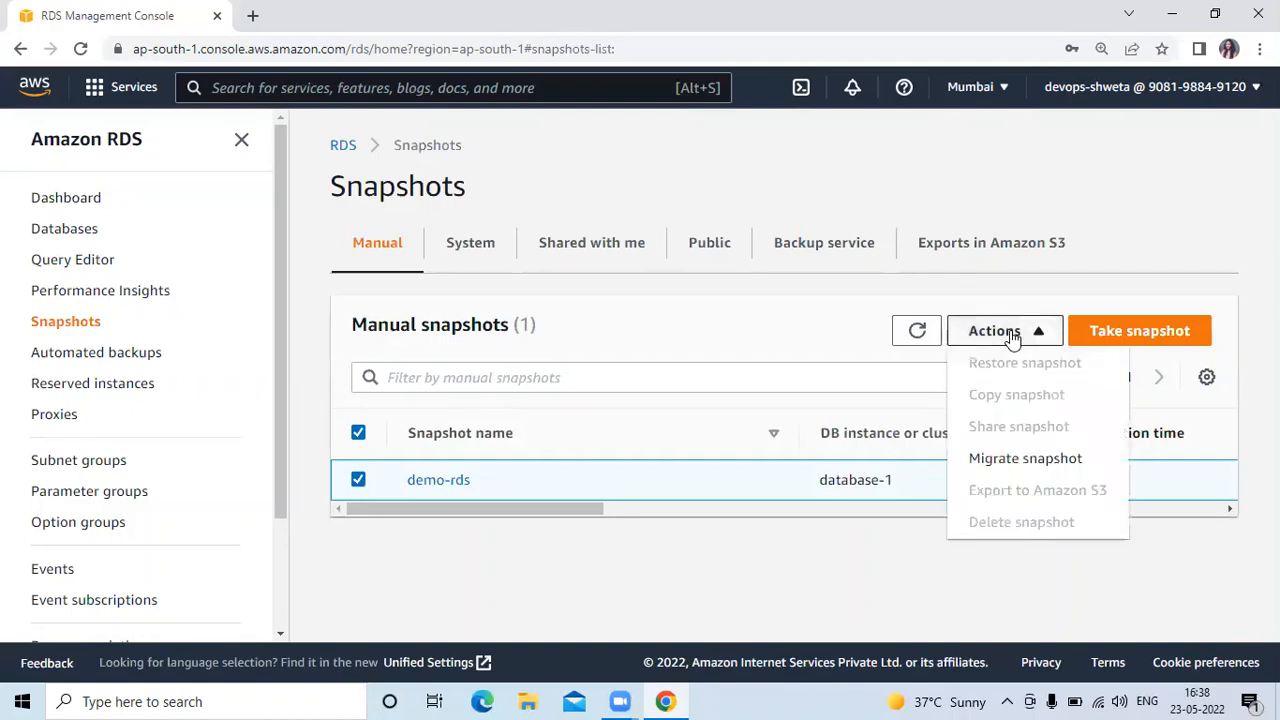
click(607, 537)
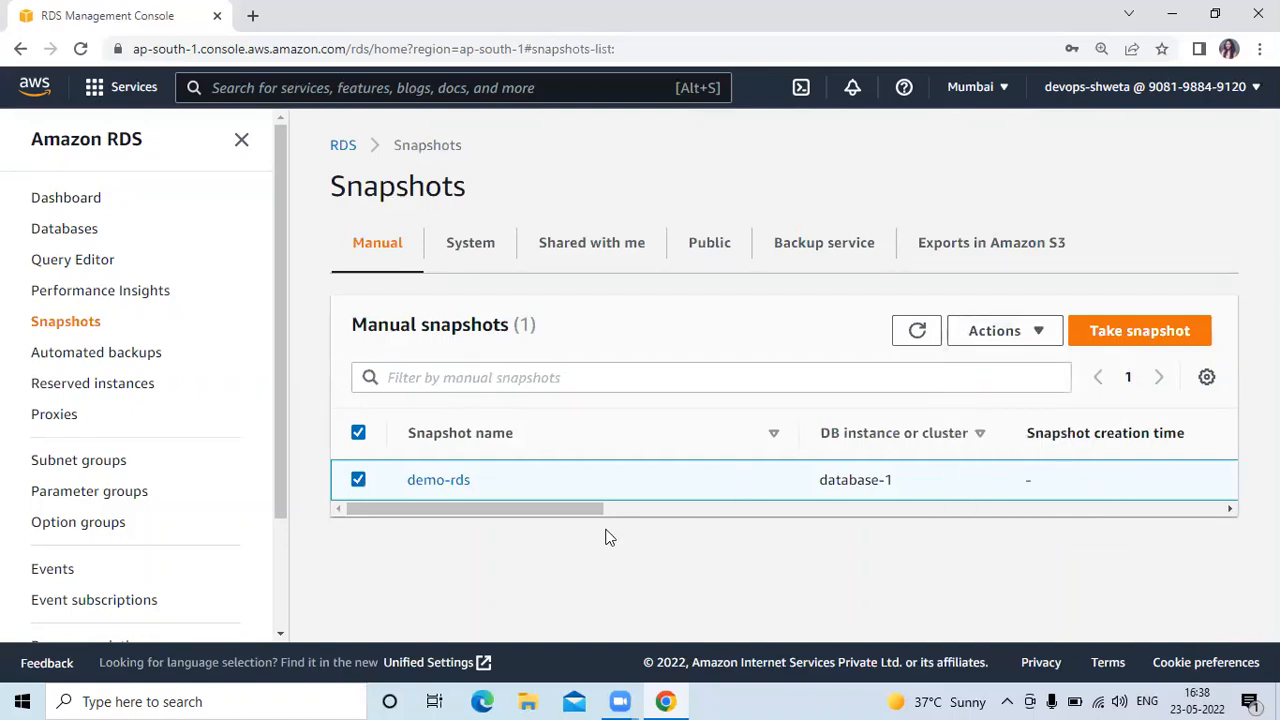
drag(570, 514, 489, 496)
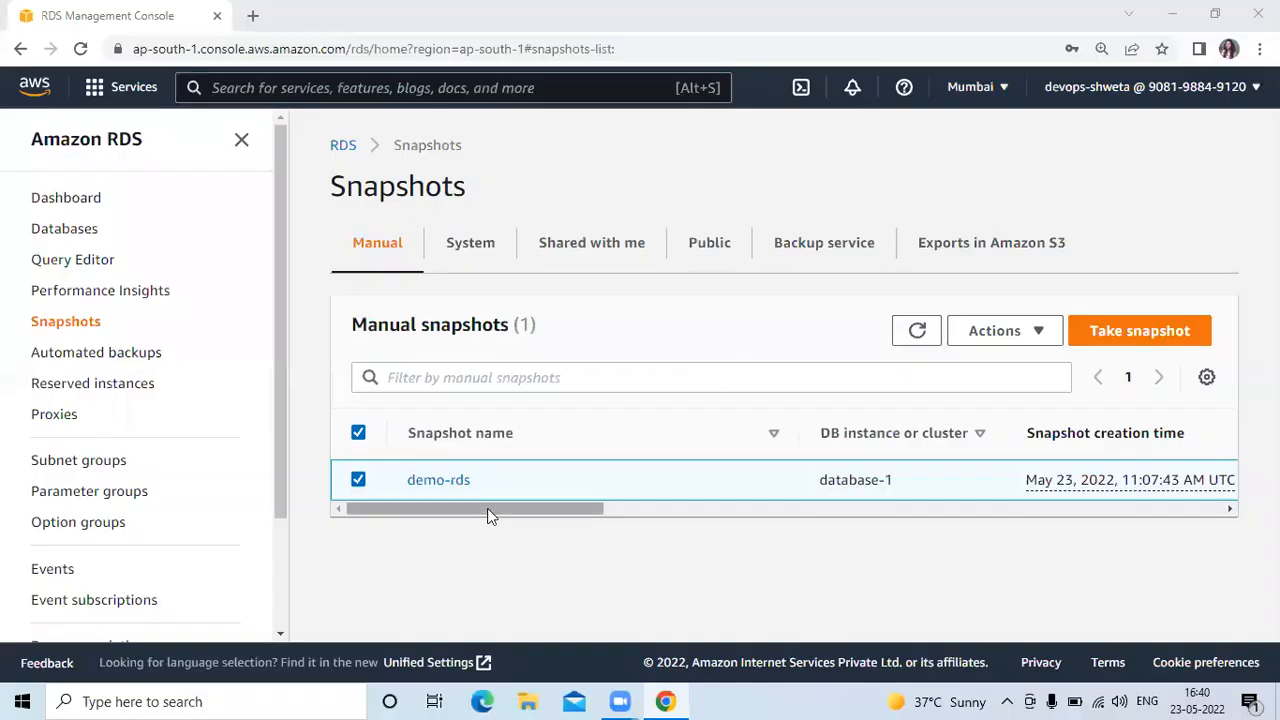
mouse_move(490, 515)
mouse_down()
mouse_move(789, 515)
mouse_move(506, 508)
mouse_up()
Step: Open the demo-rds snapshot's details and review its instance name, master username, status, engine, storage and port
click(443, 480)
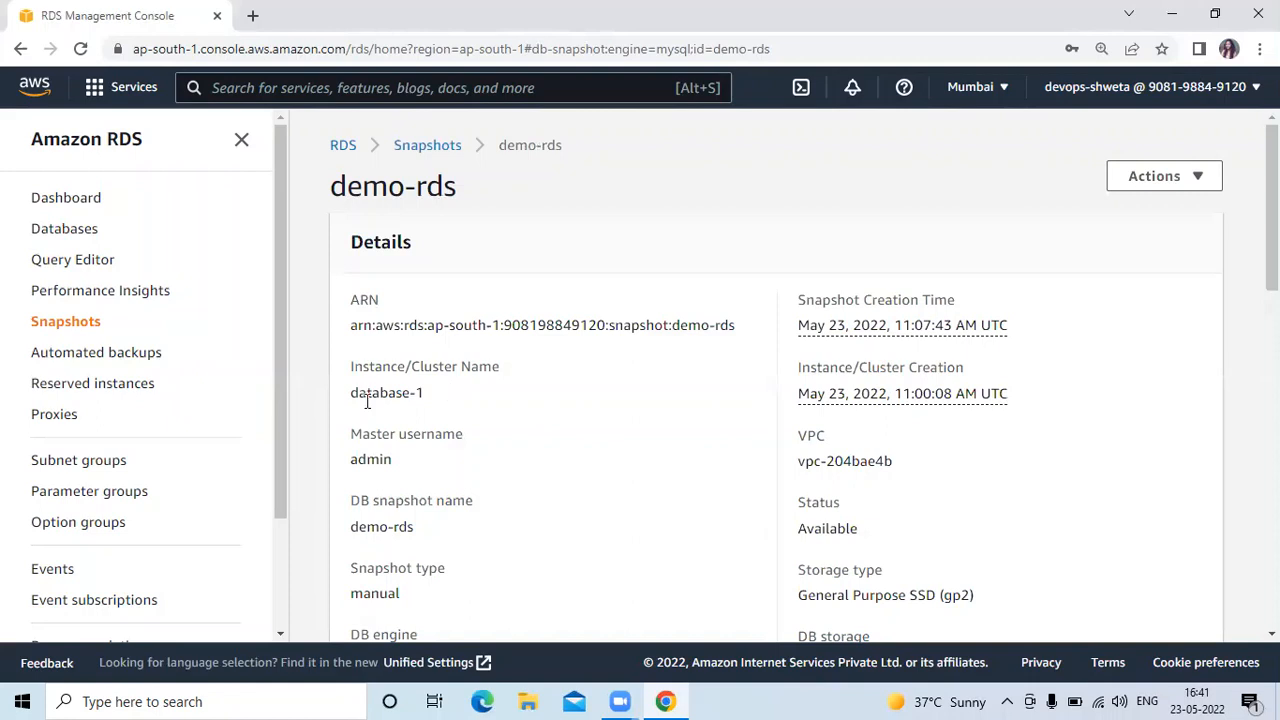
drag(367, 396, 357, 396)
drag(442, 410, 433, 428)
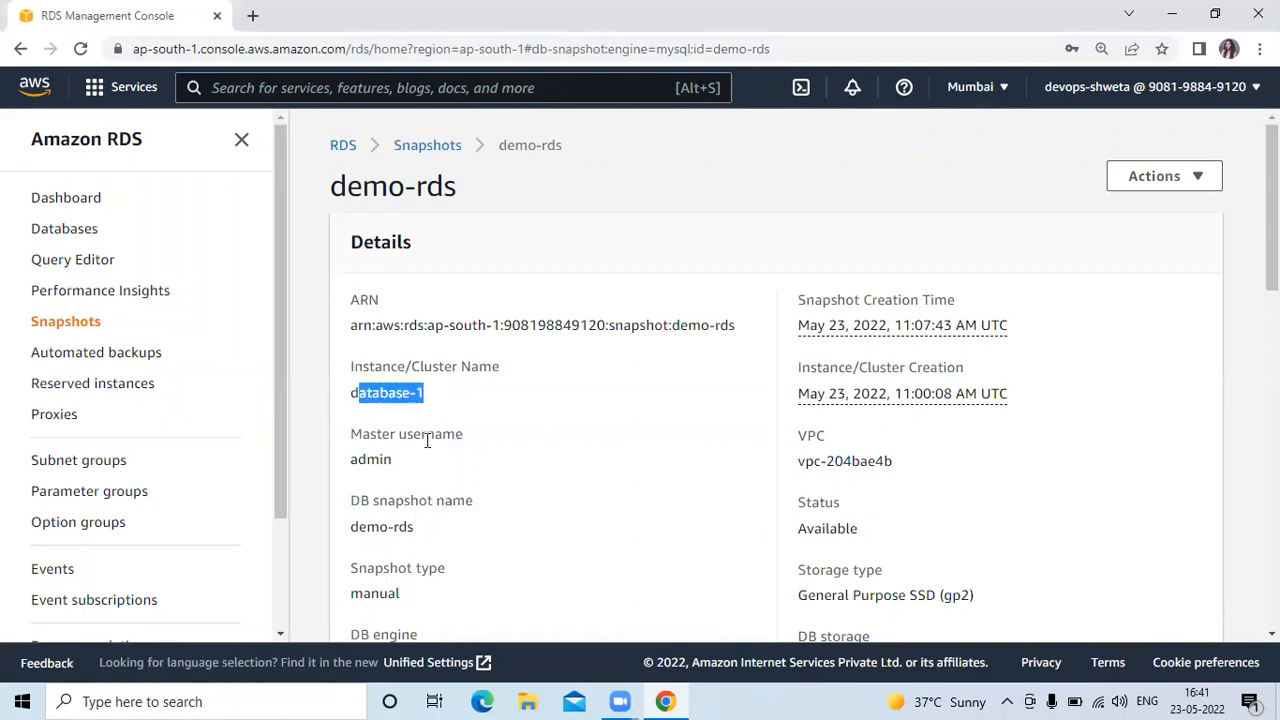
click(427, 441)
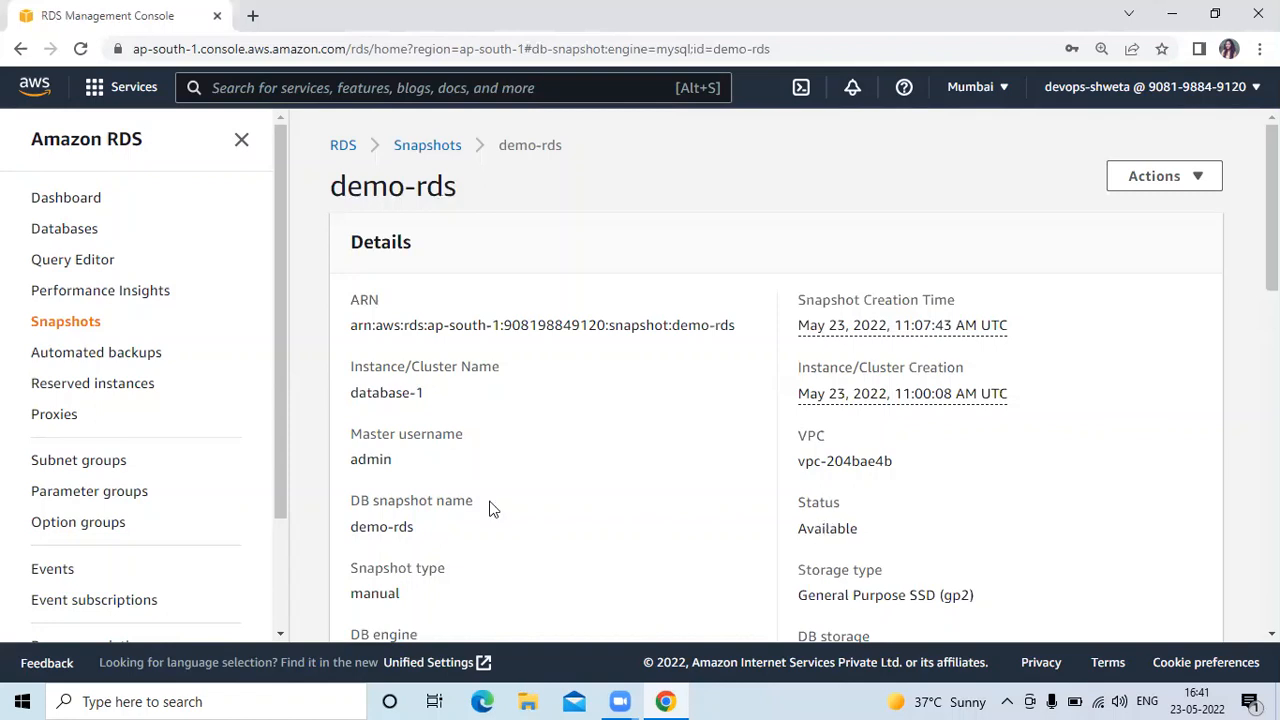
drag(1272, 208, 1272, 297)
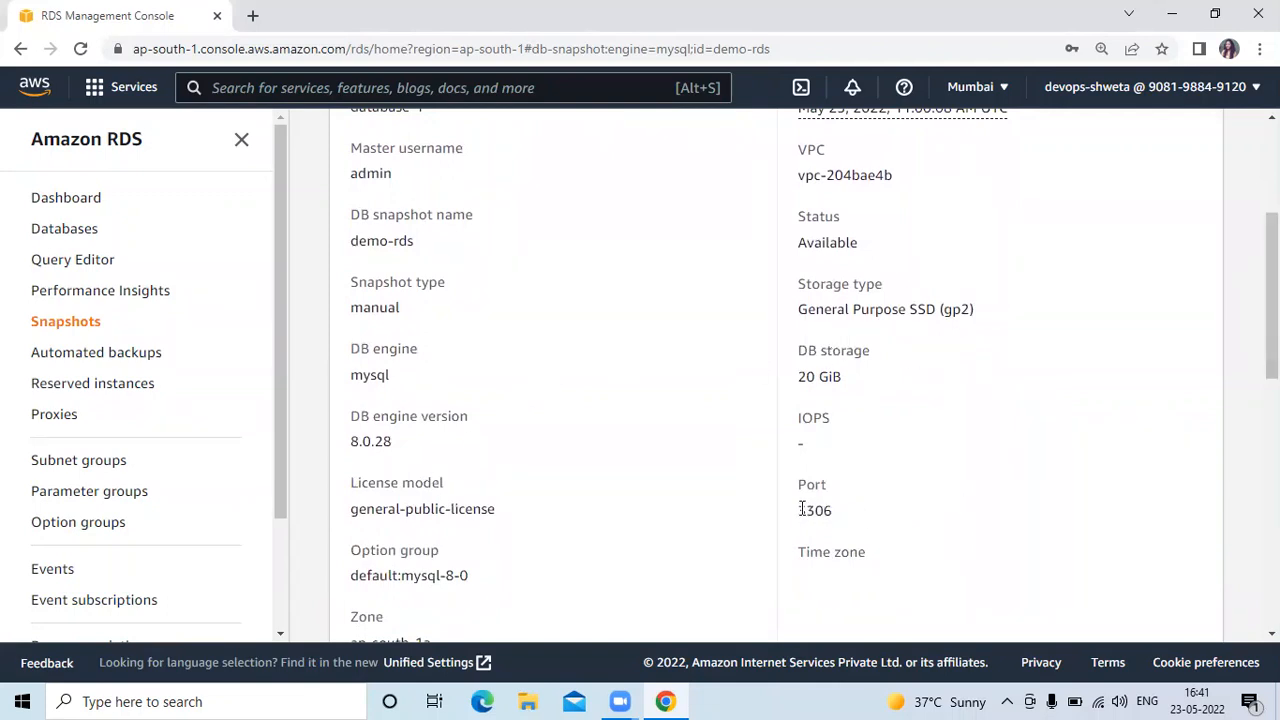
drag(800, 510, 843, 519)
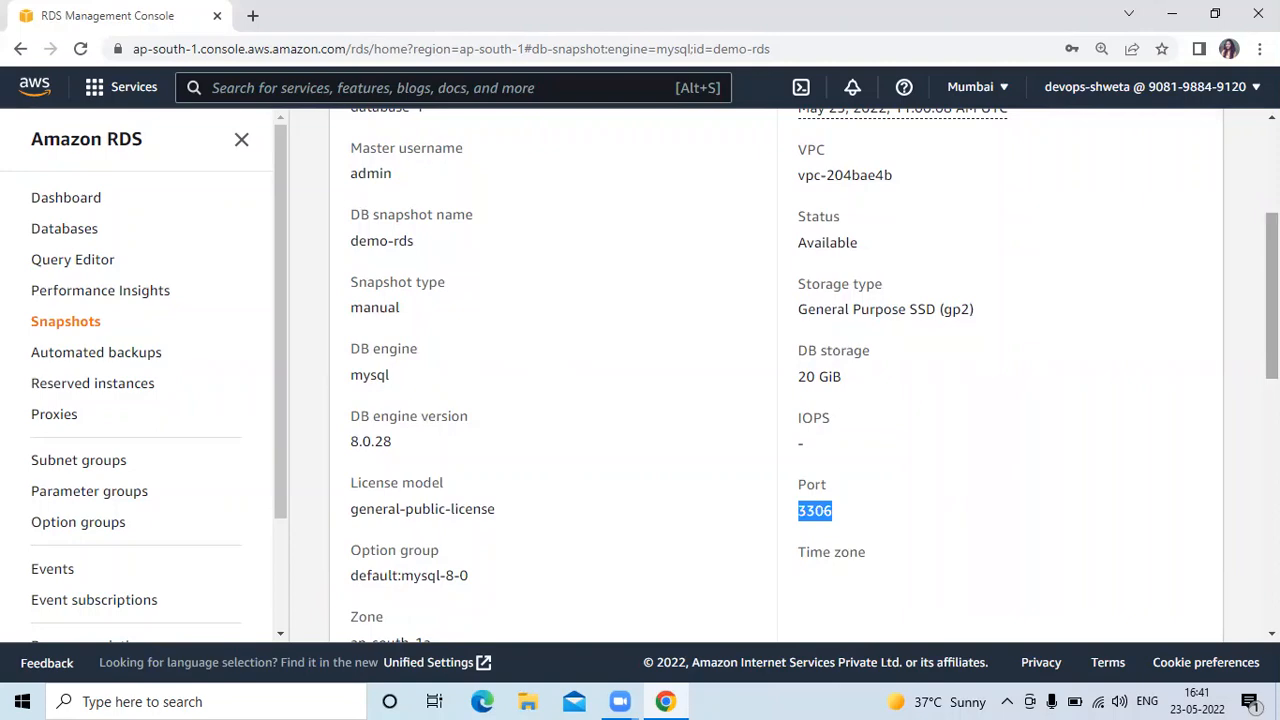
drag(1272, 300, 1272, 393)
scroll(1140, 202, up, 5)
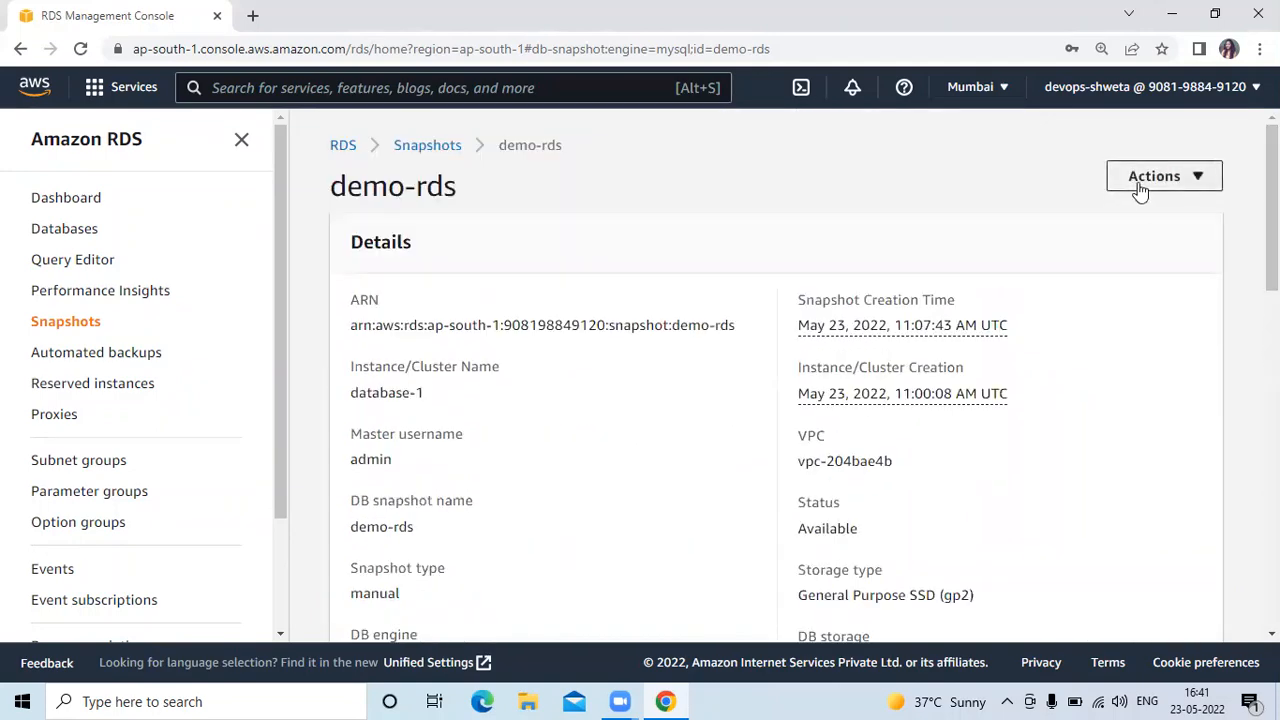
Step: Open the sharing permissions of the demo-rds snapshot and review the visibility, AWS account ID and encryption notes
click(1140, 188)
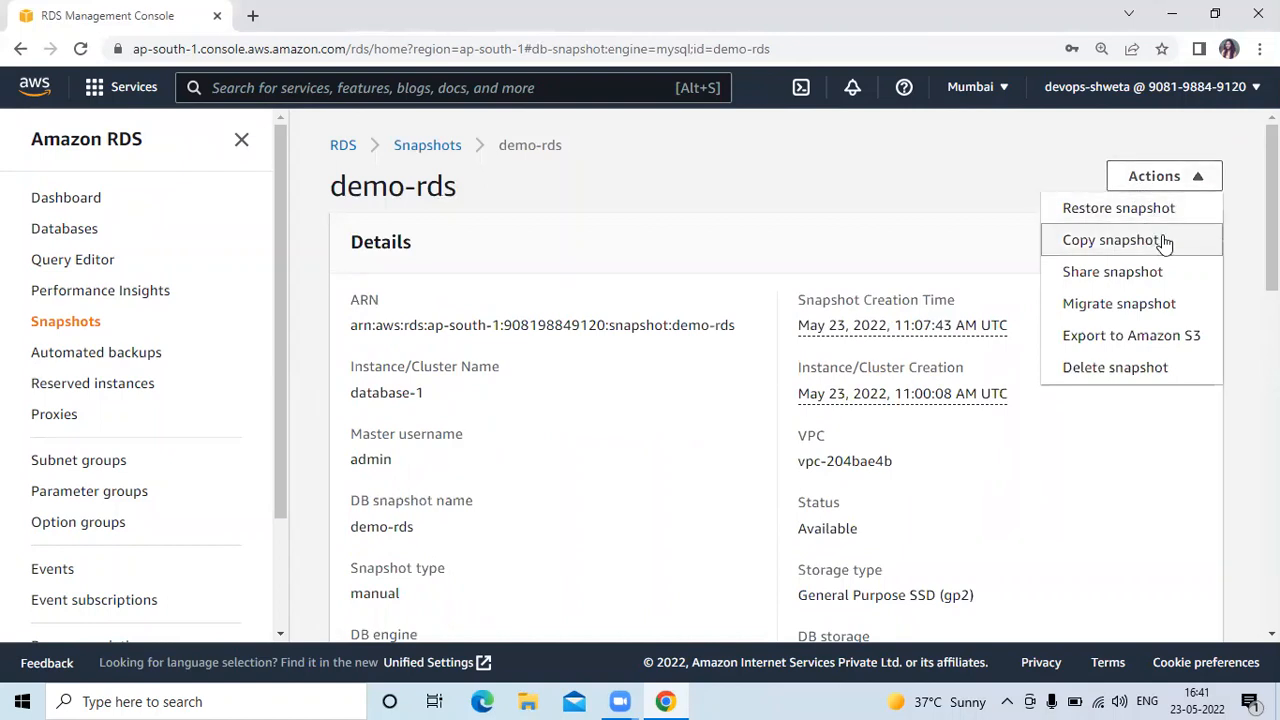
click(1130, 281)
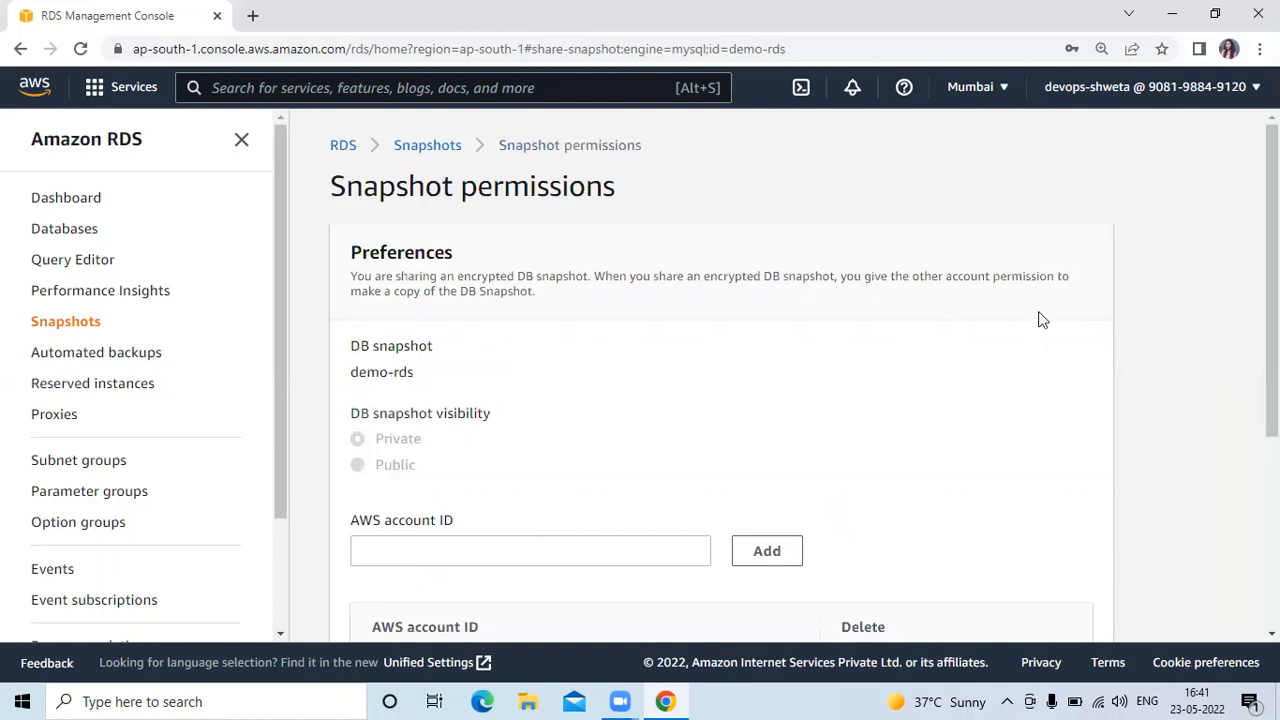
scroll(597, 403, down, 2)
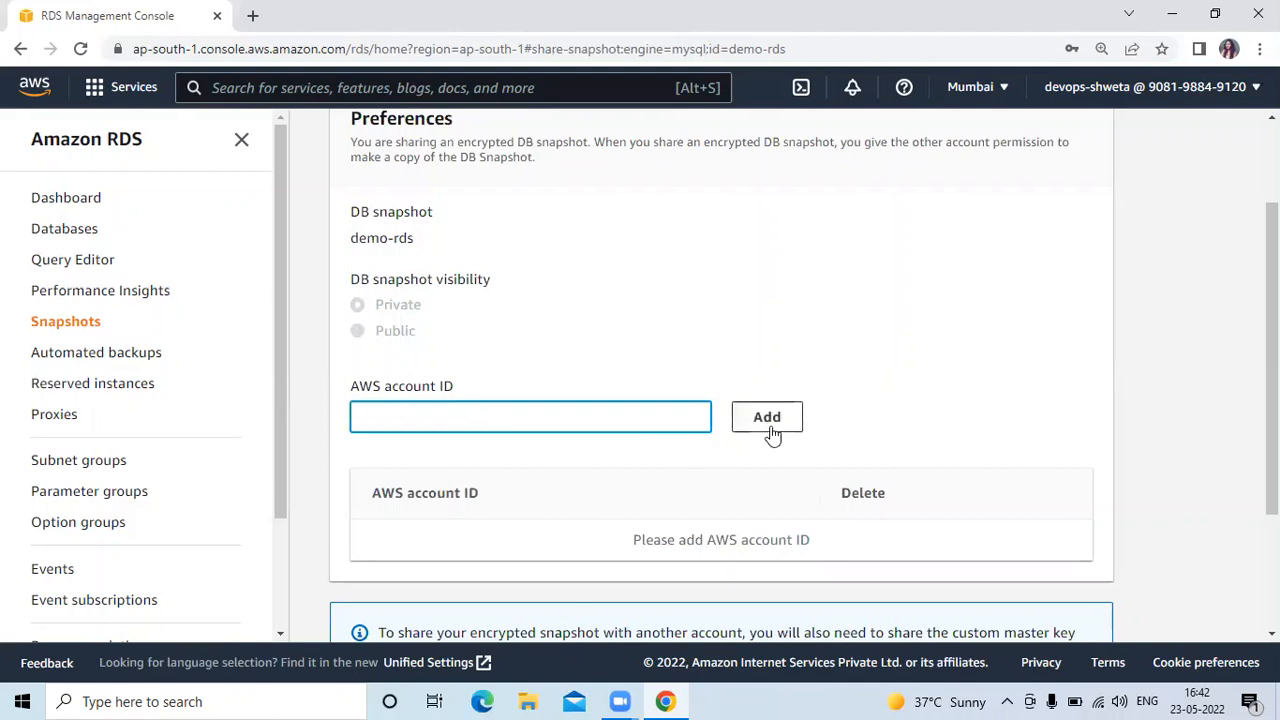
scroll(1270, 400, down, 3)
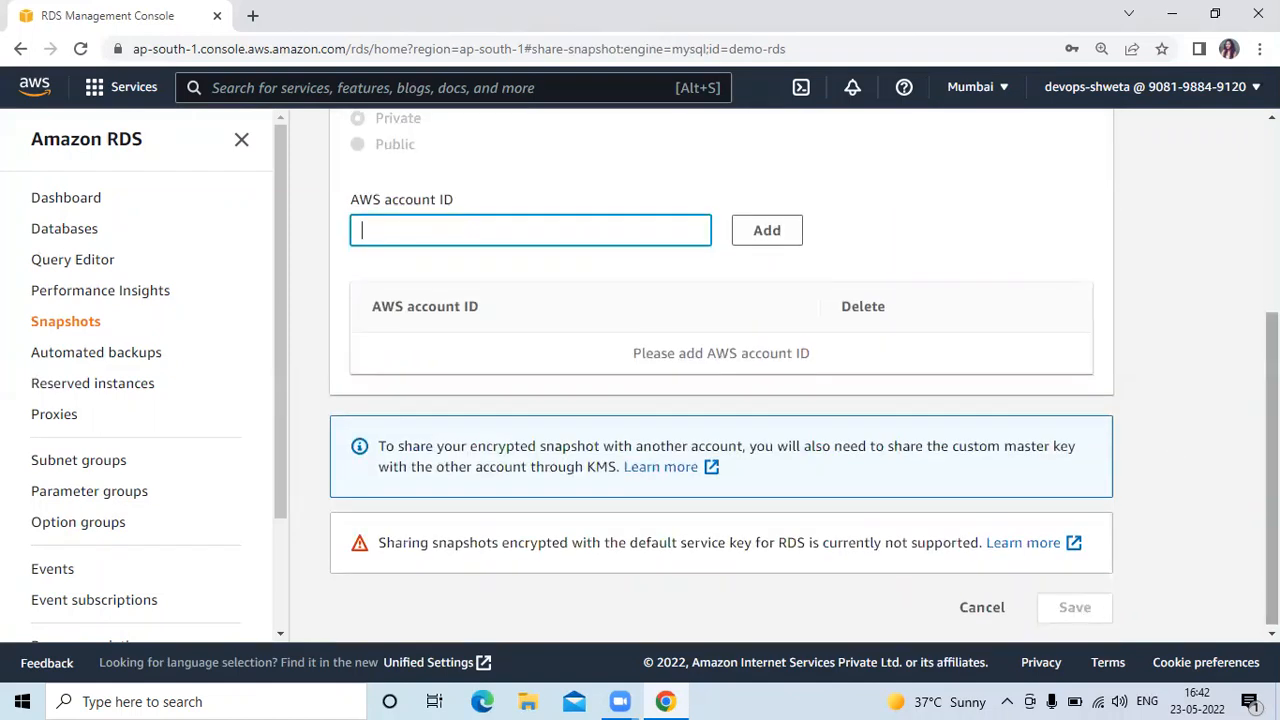
scroll(1272, 400, up, 3)
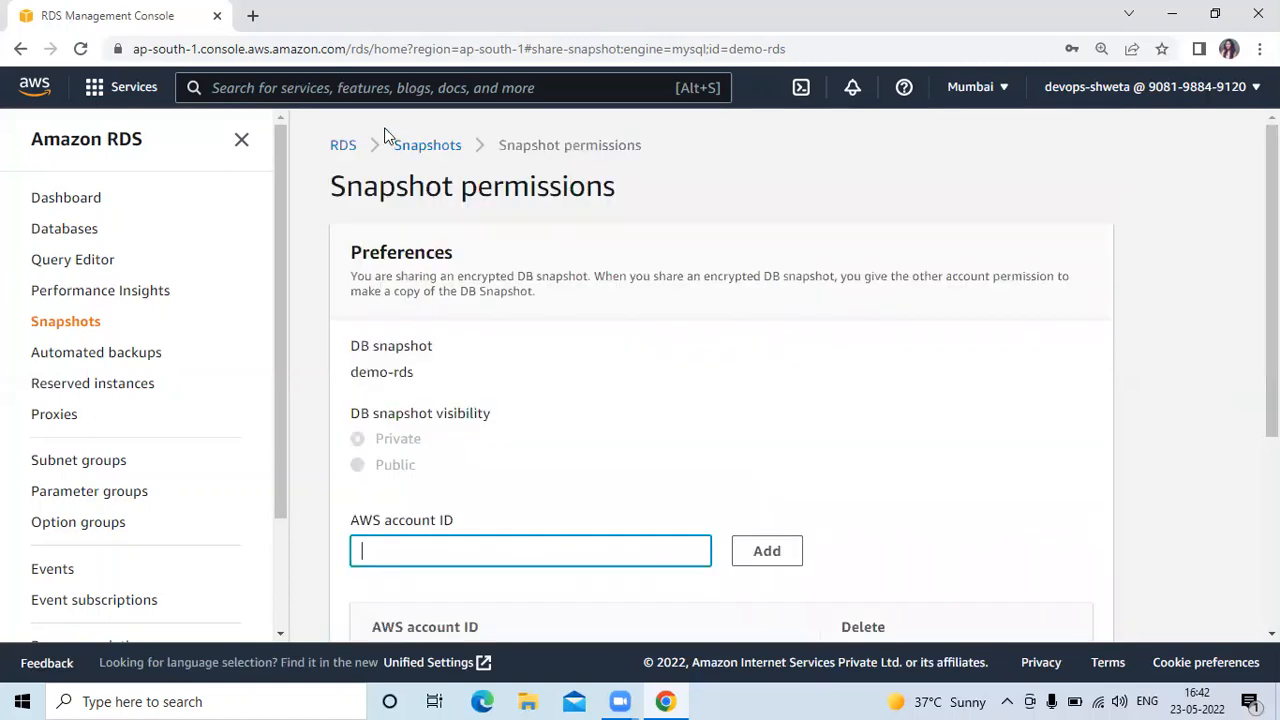
Step: Return to the manual snapshots list, refresh it and recheck the actions offered for the selected demo-rds snapshot
click(406, 152)
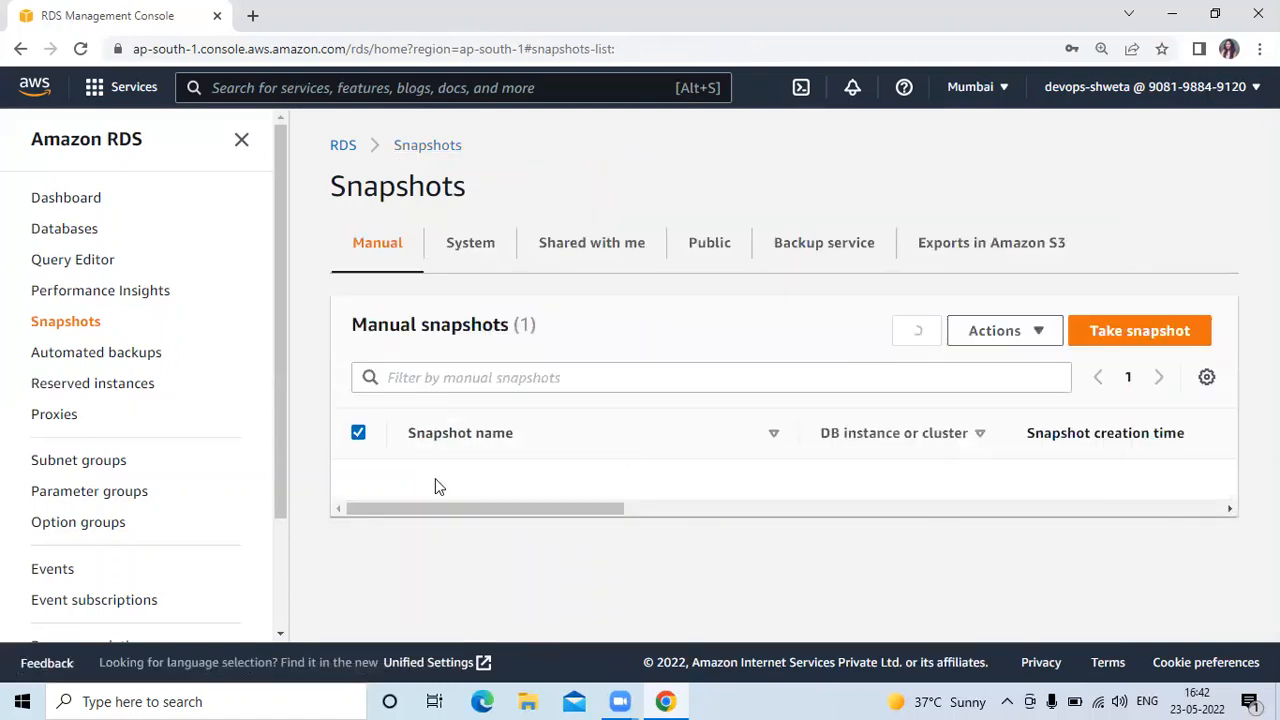
click(1020, 337)
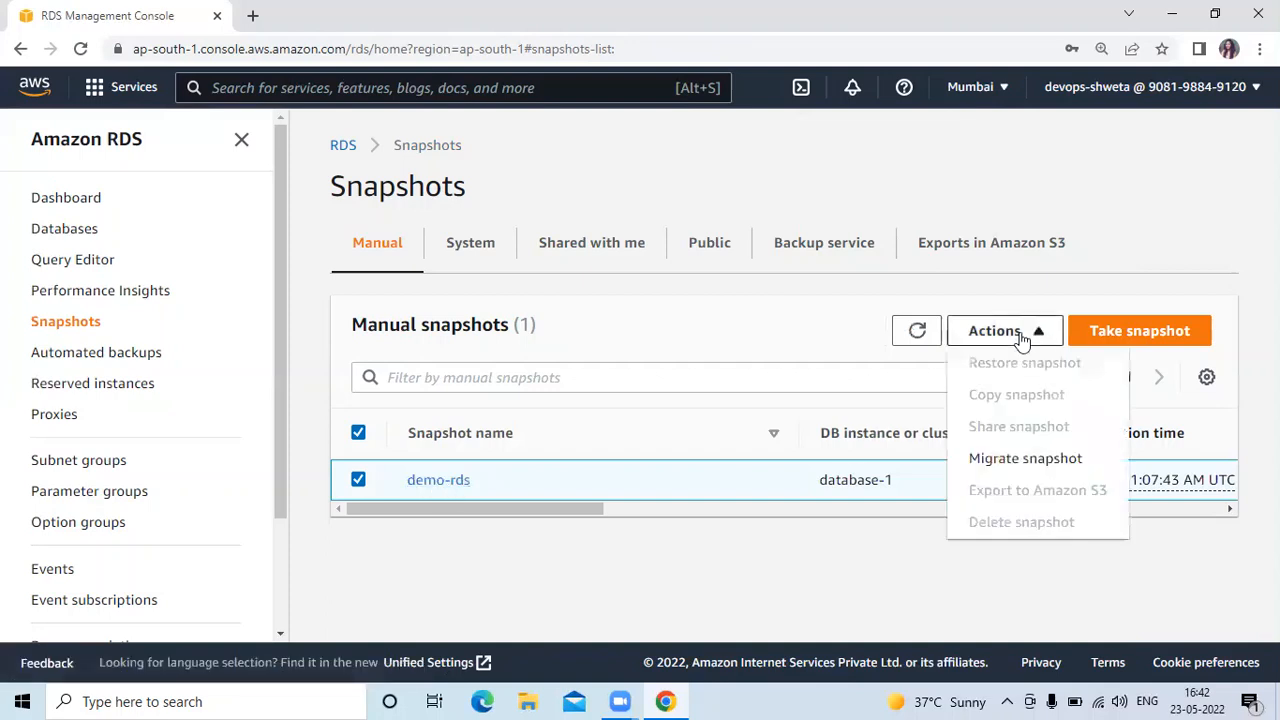
click(547, 562)
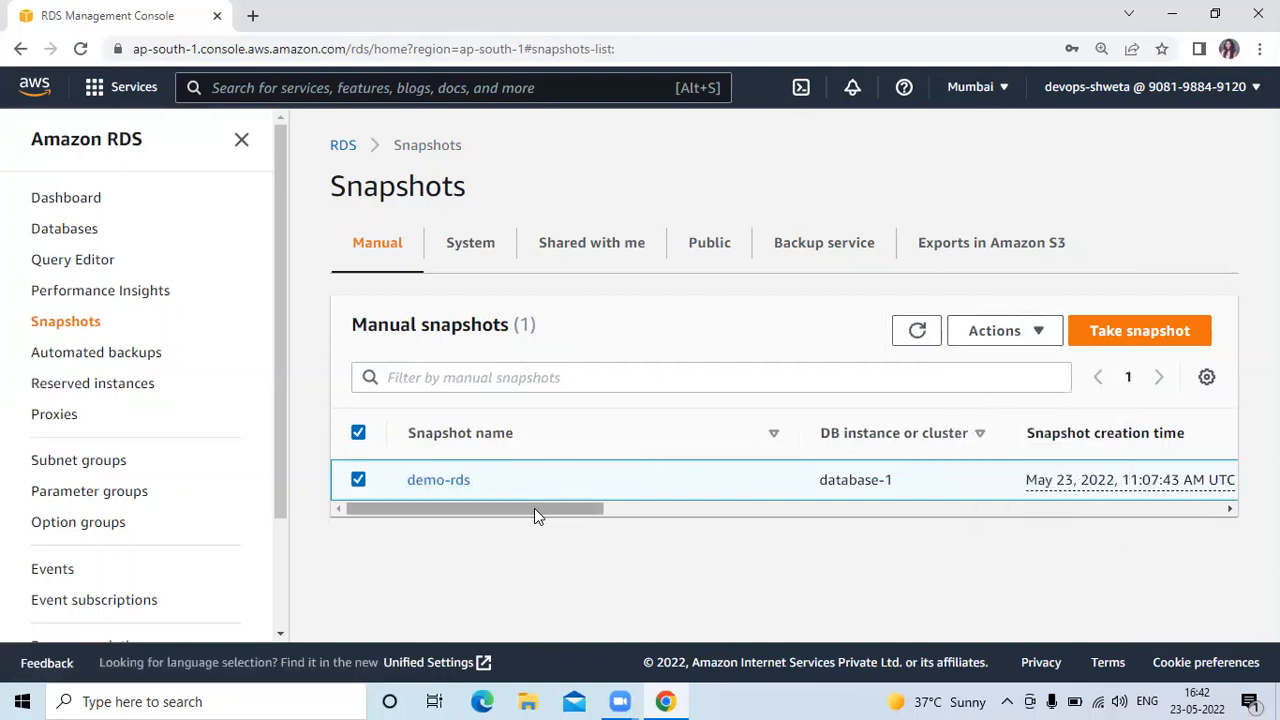
drag(536, 508, 766, 516)
click(440, 507)
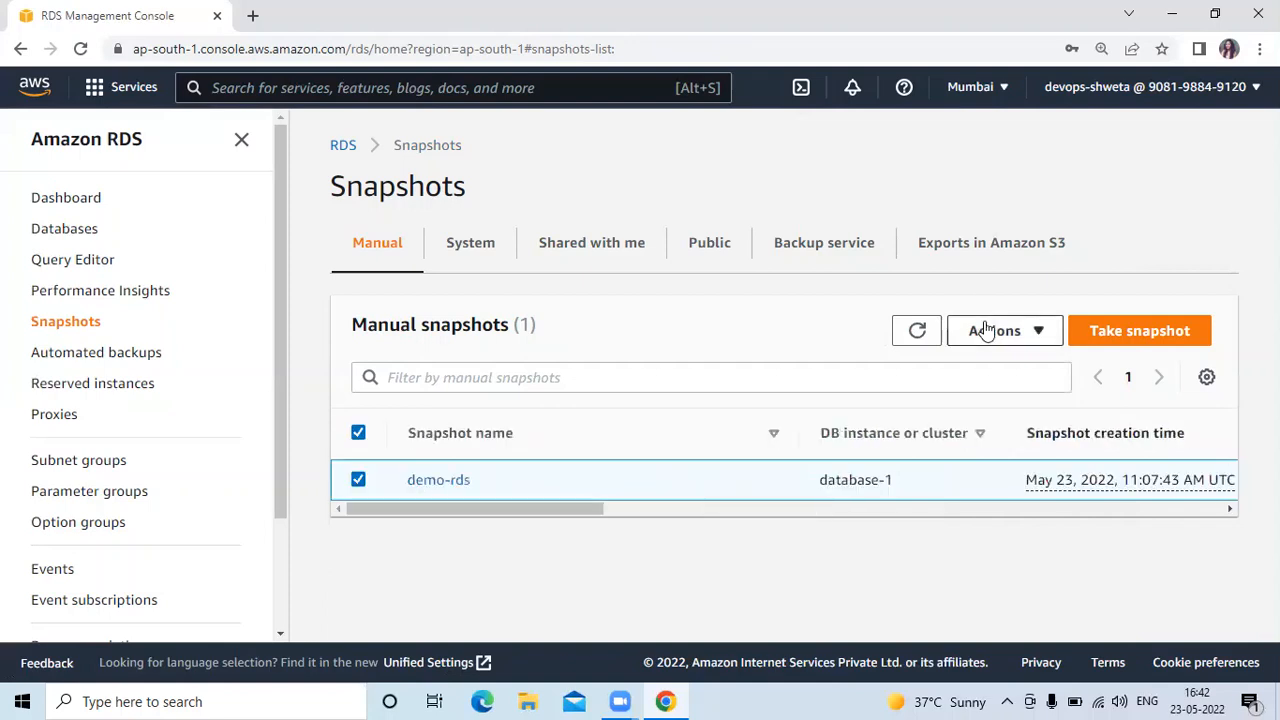
click(985, 331)
click(914, 336)
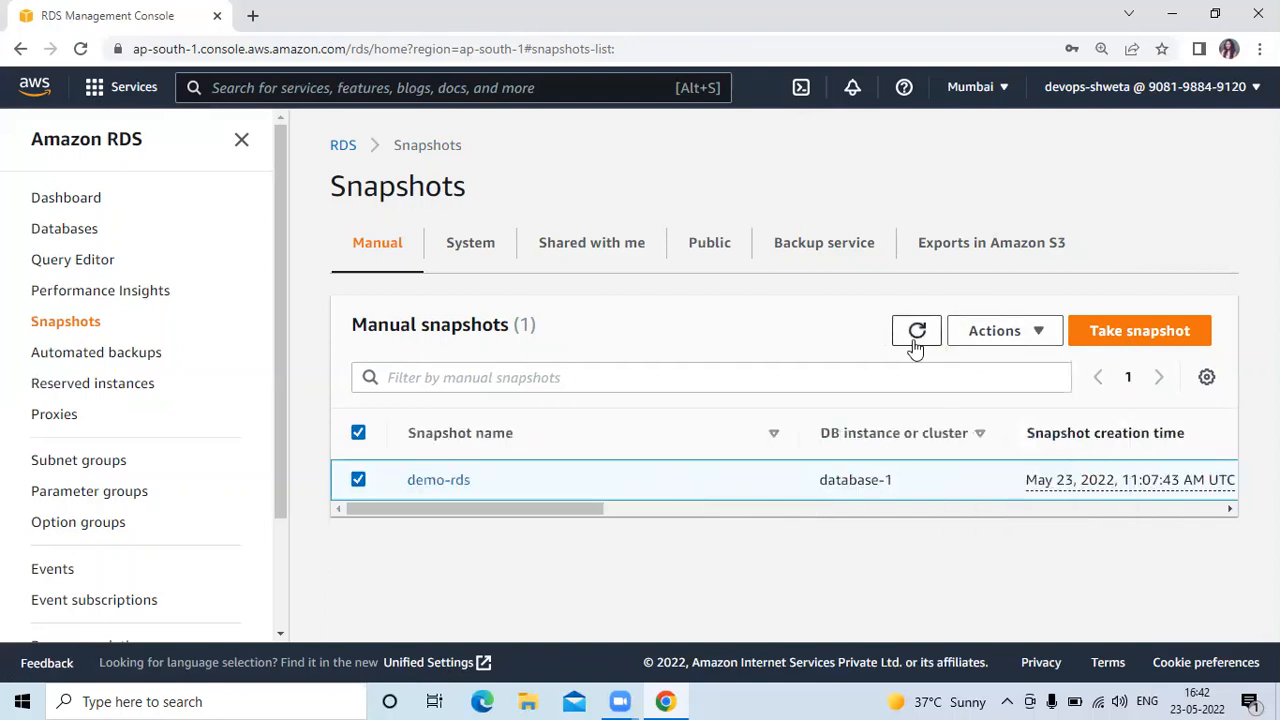
click(915, 334)
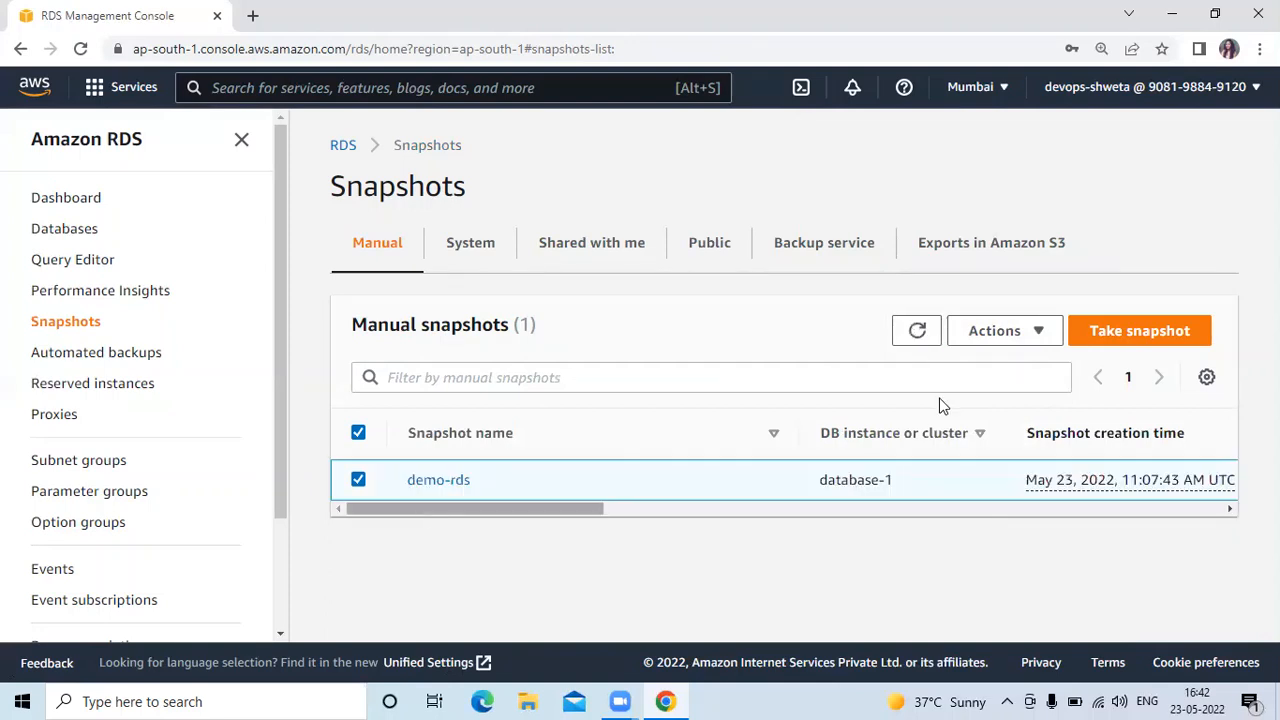
click(962, 340)
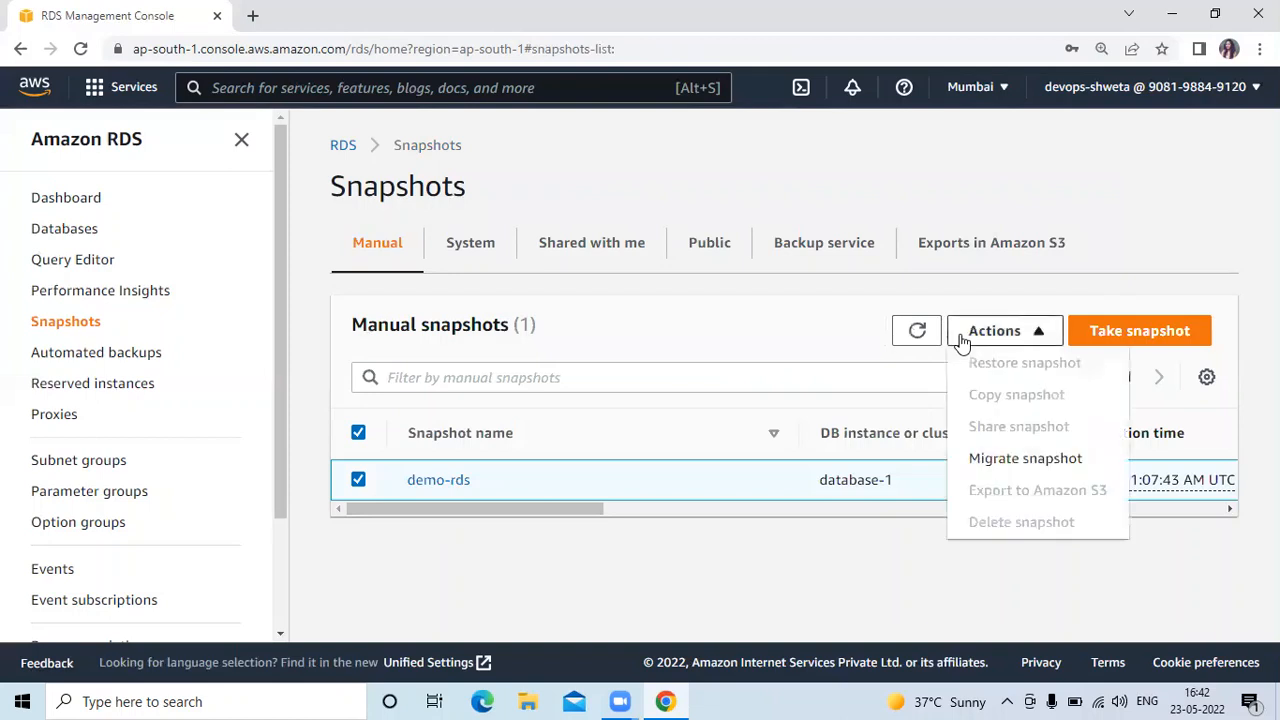
click(962, 340)
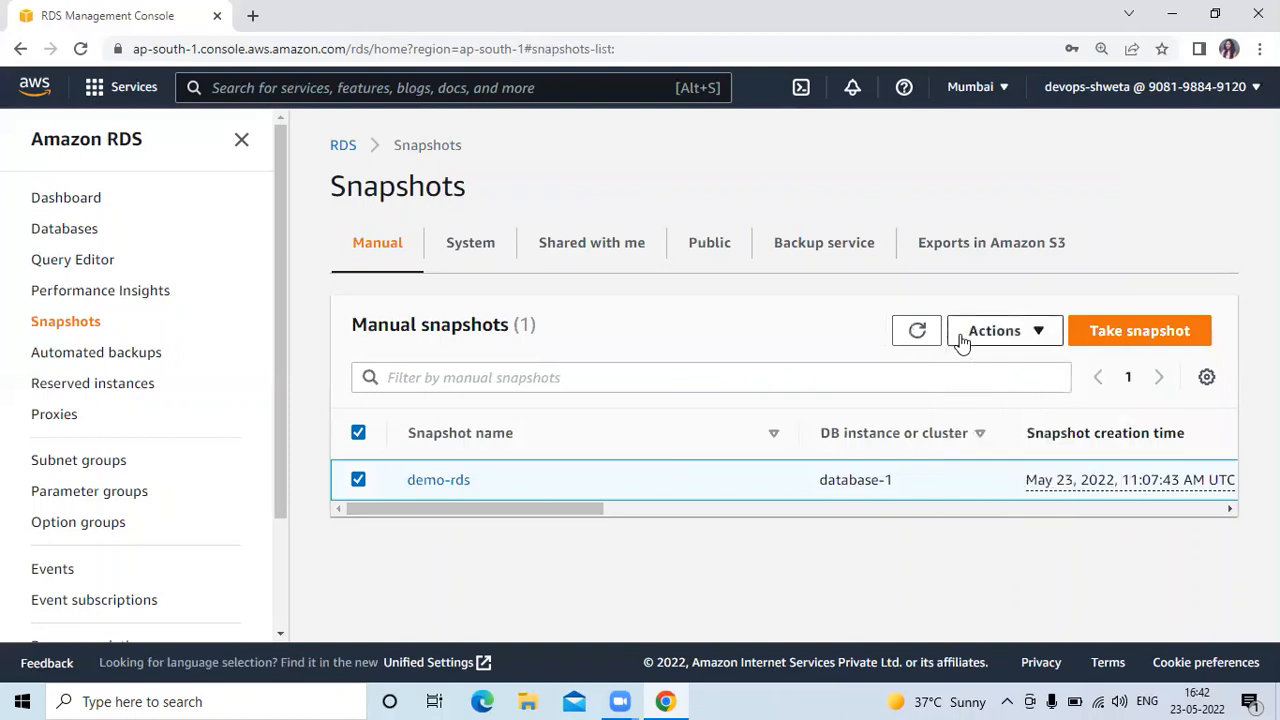
Step: Reopen the demo-rds snapshot's details and view the restore, copy, share, migrate, export and delete actions offered there
click(418, 483)
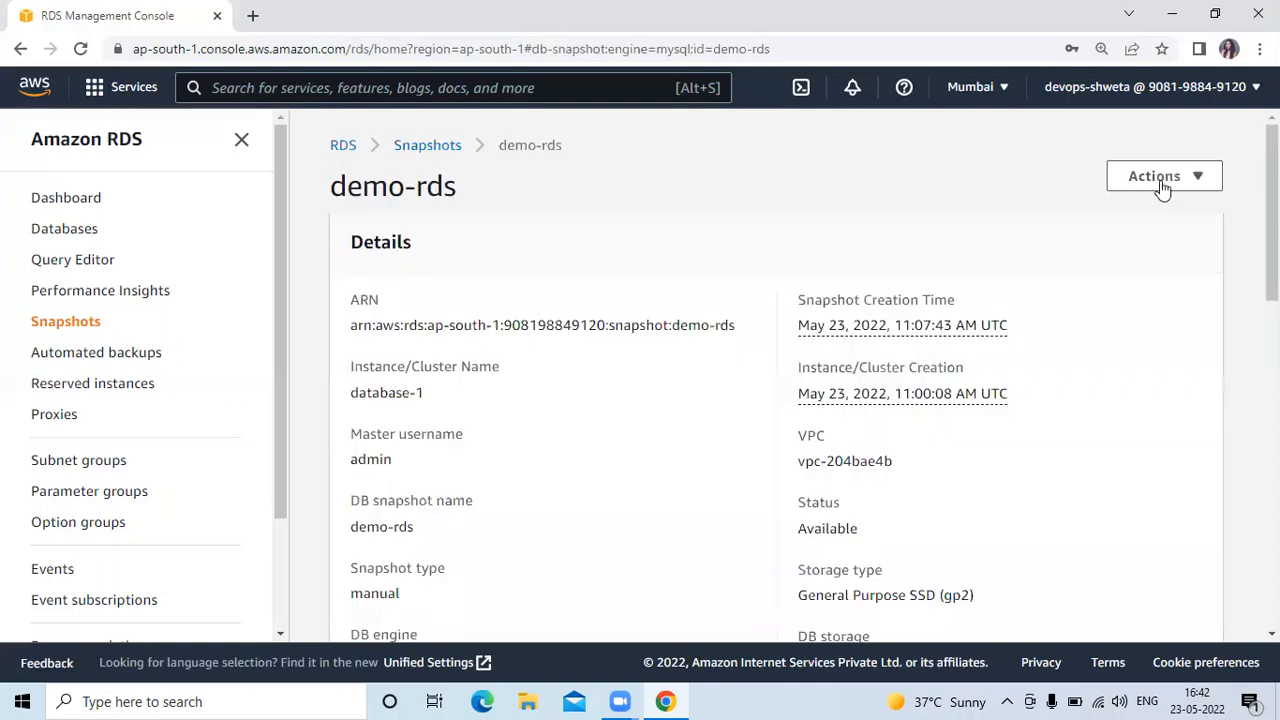
click(1162, 191)
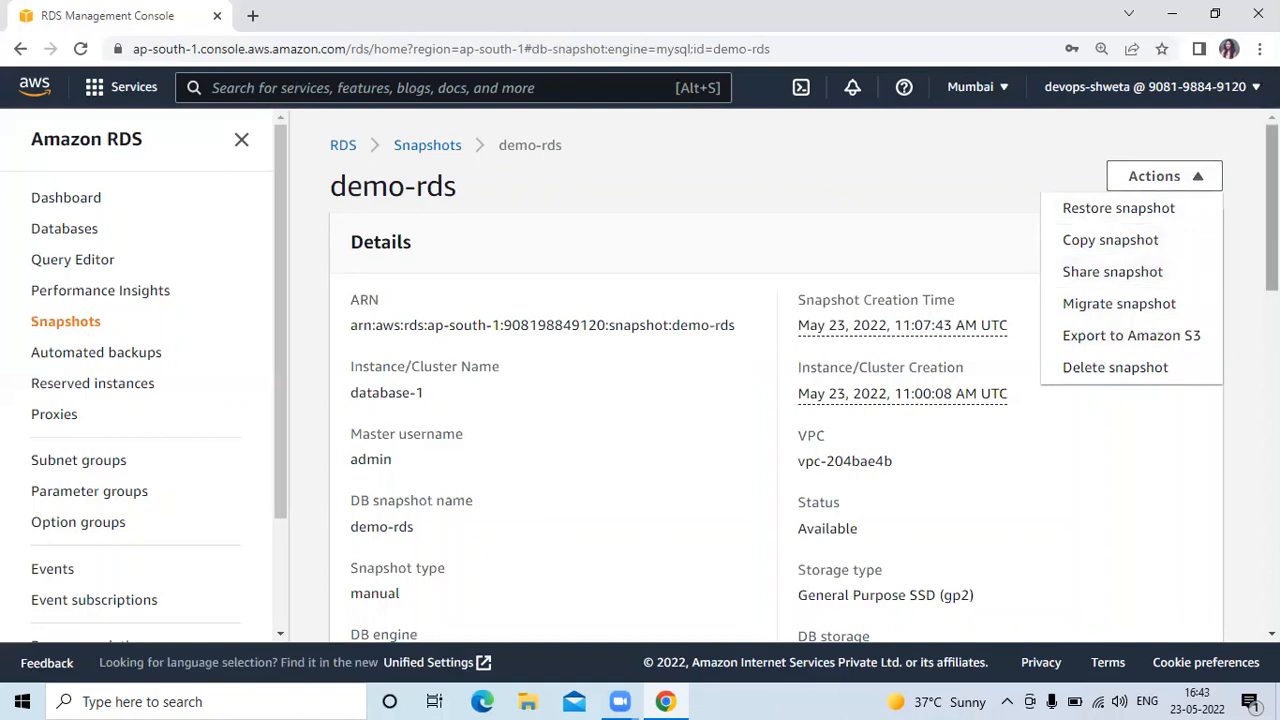
click(924, 203)
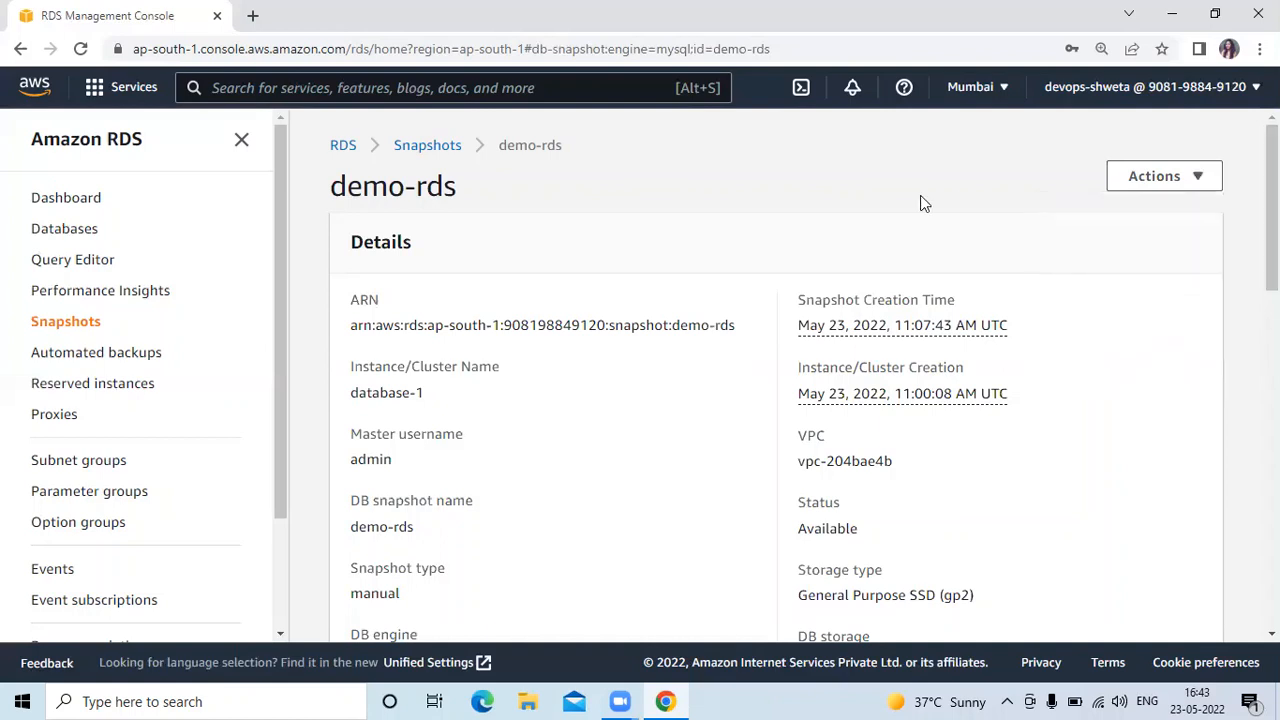